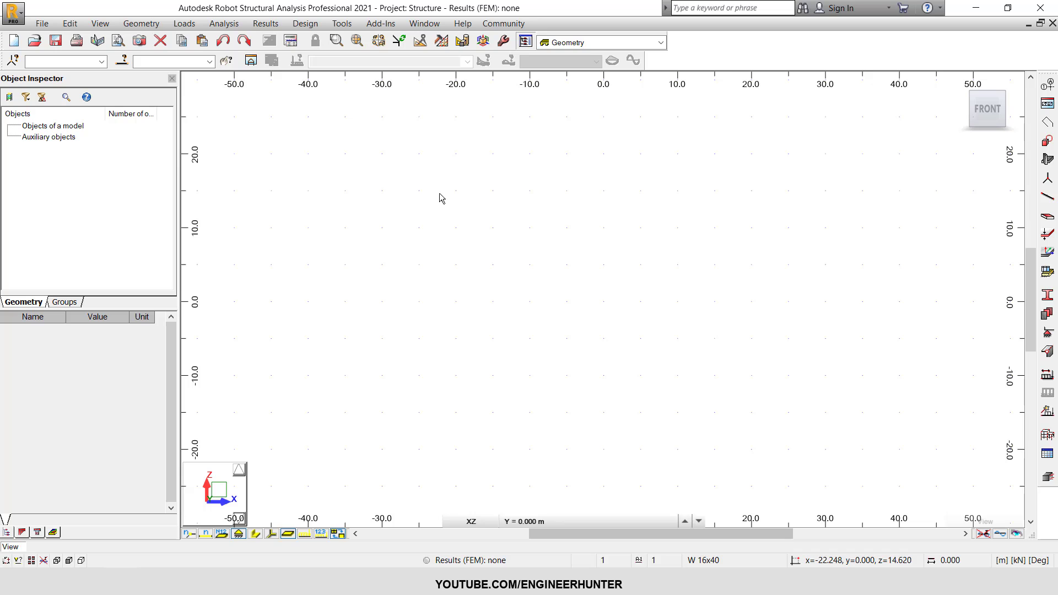
Step: Launch the Frame Generator from the Add-Ins menu
left_click(387, 25)
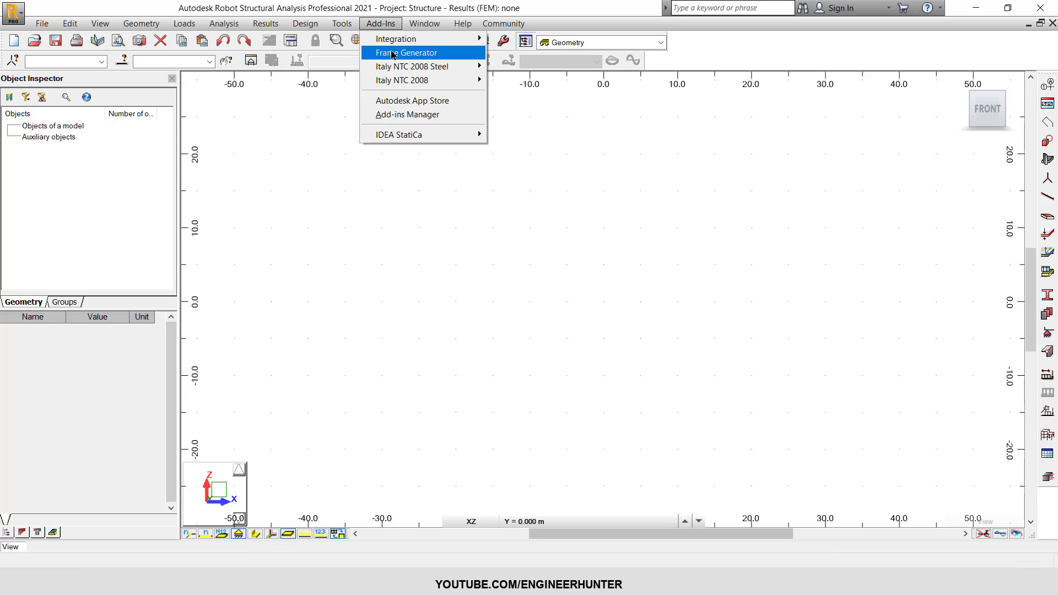
left_click(427, 54)
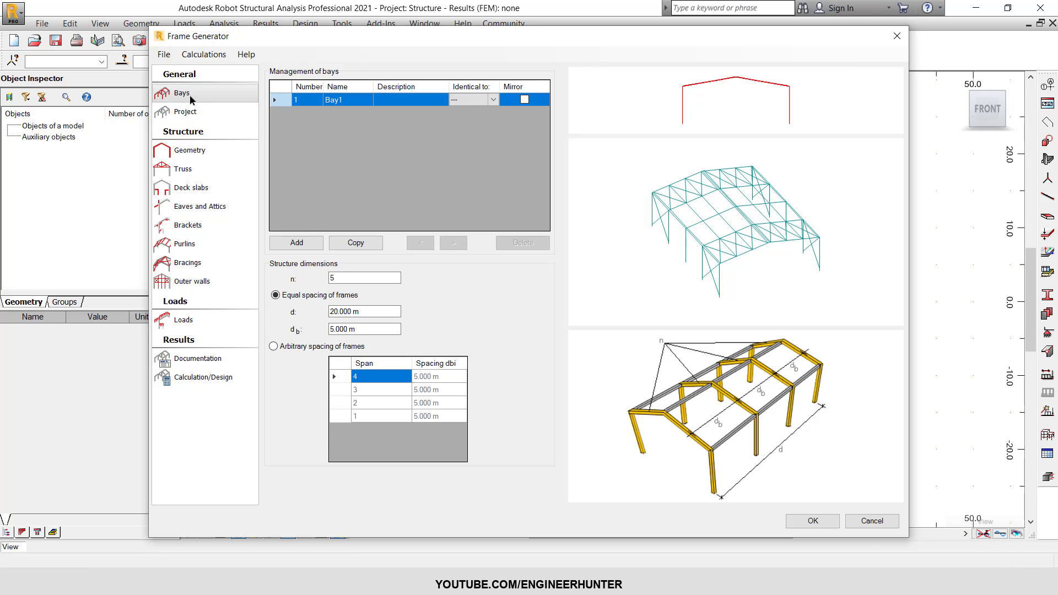
Step: Change the frame count n to 7, giving 3.333 m spacing over 20.000 m
double_click(355, 277)
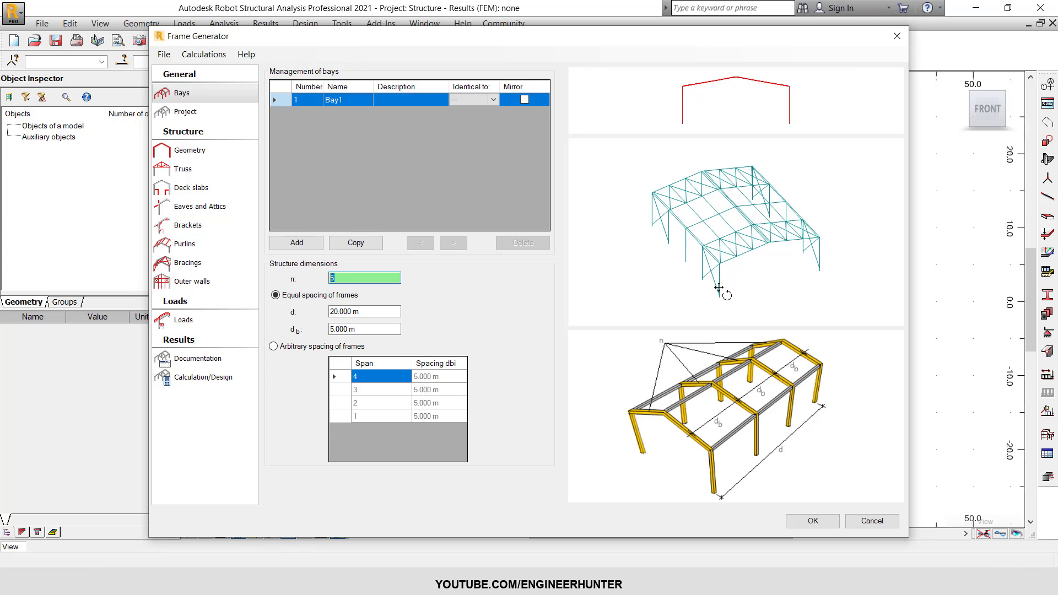
left_click(335, 279)
left_click_drag(718, 249, 707, 236)
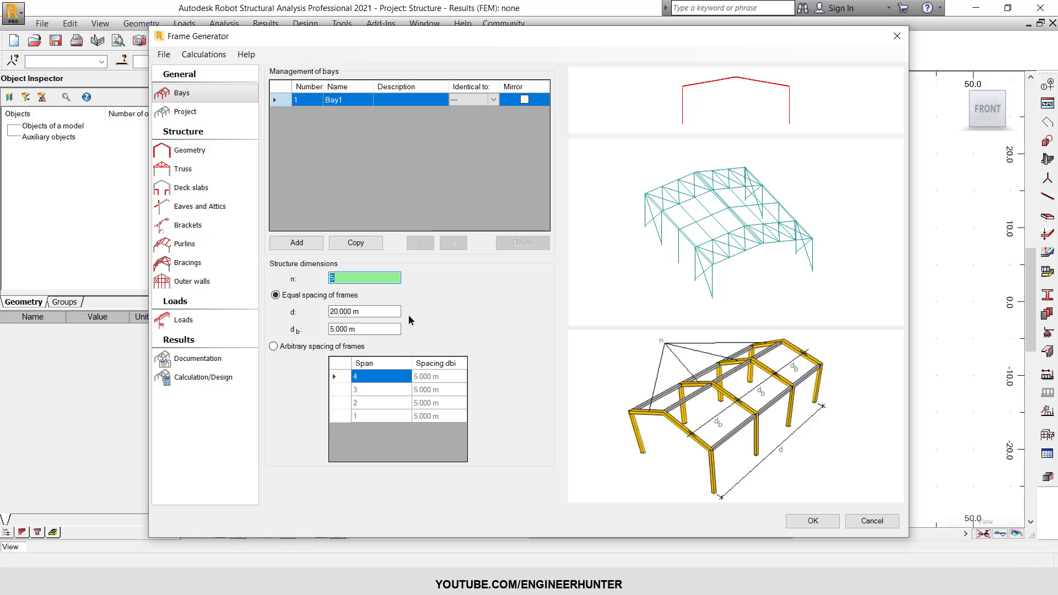
type("7")
key("Tab")
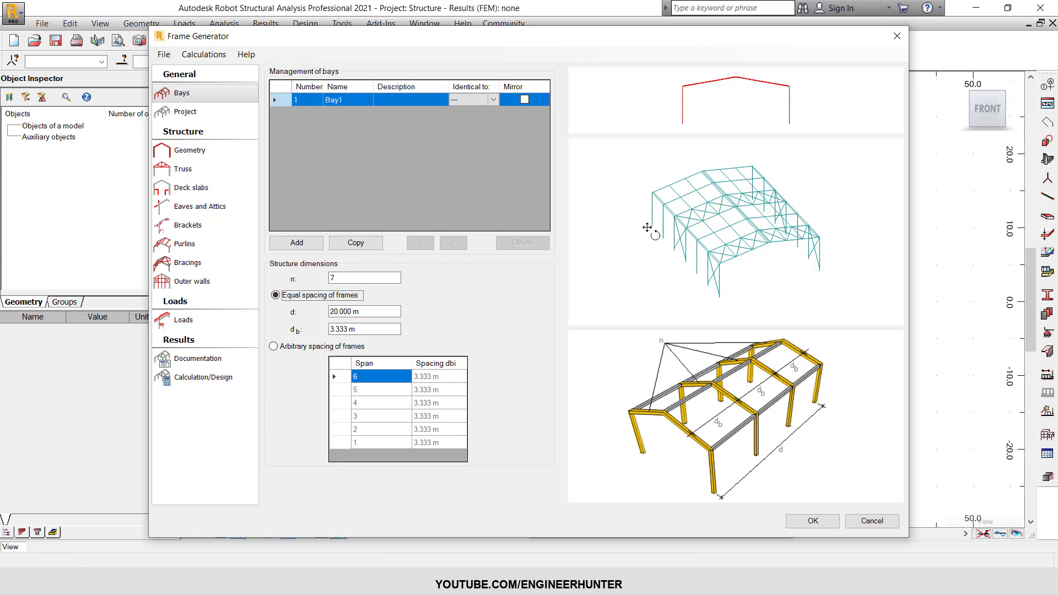
Step: Set frame spacing d_b to 6.000 m so the length recalculates to 36.000 m
left_click(366, 312)
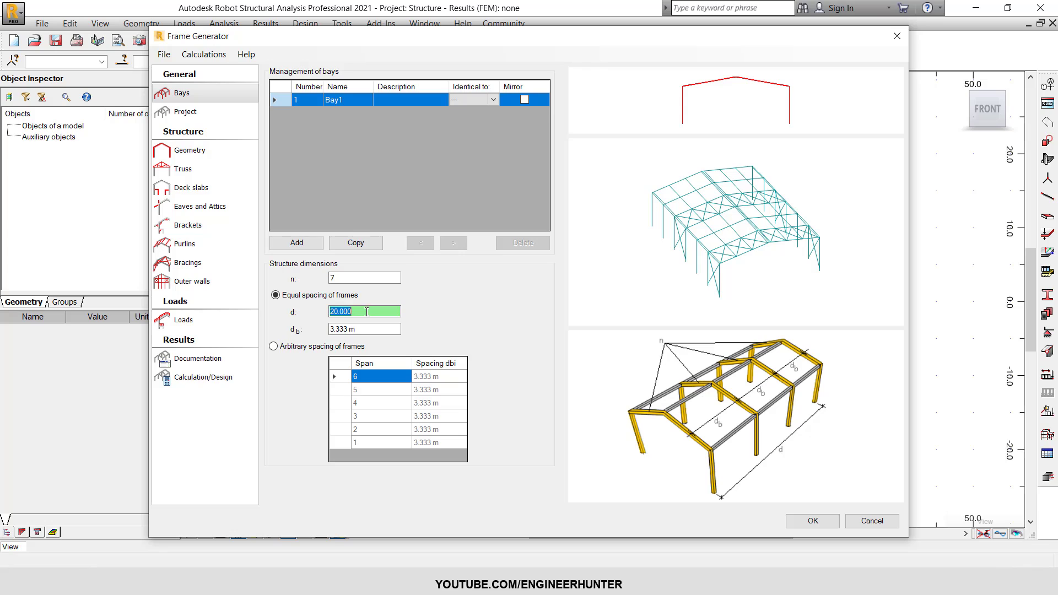
key("Tab")
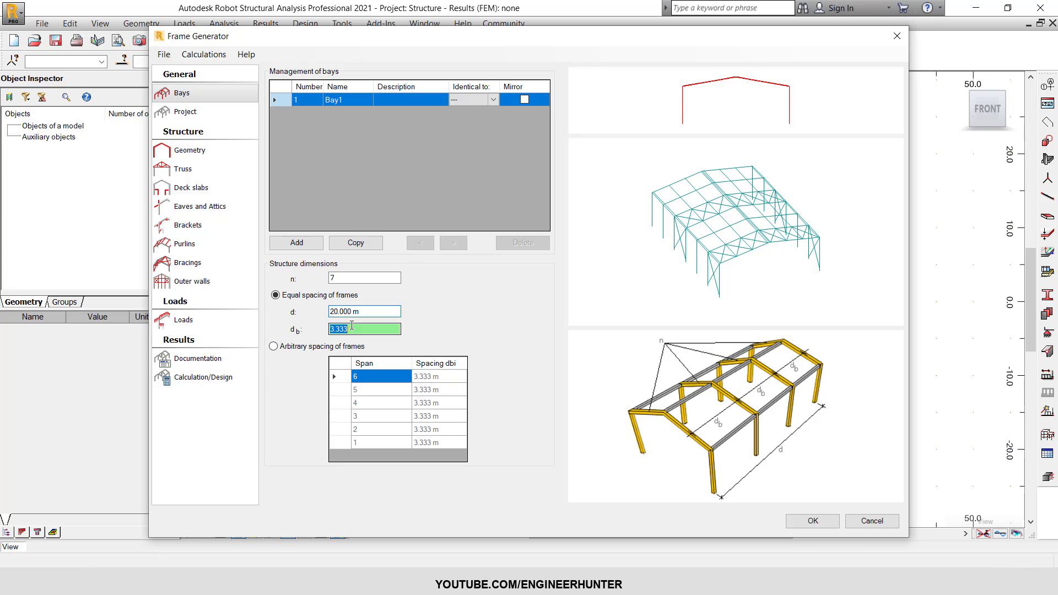
left_click(356, 312)
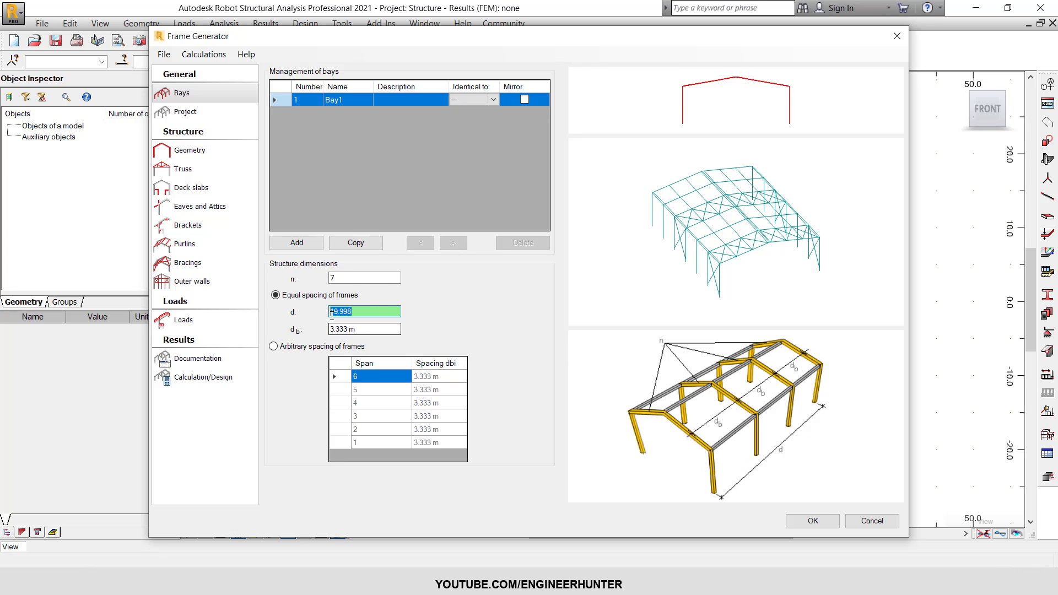
key("Tab")
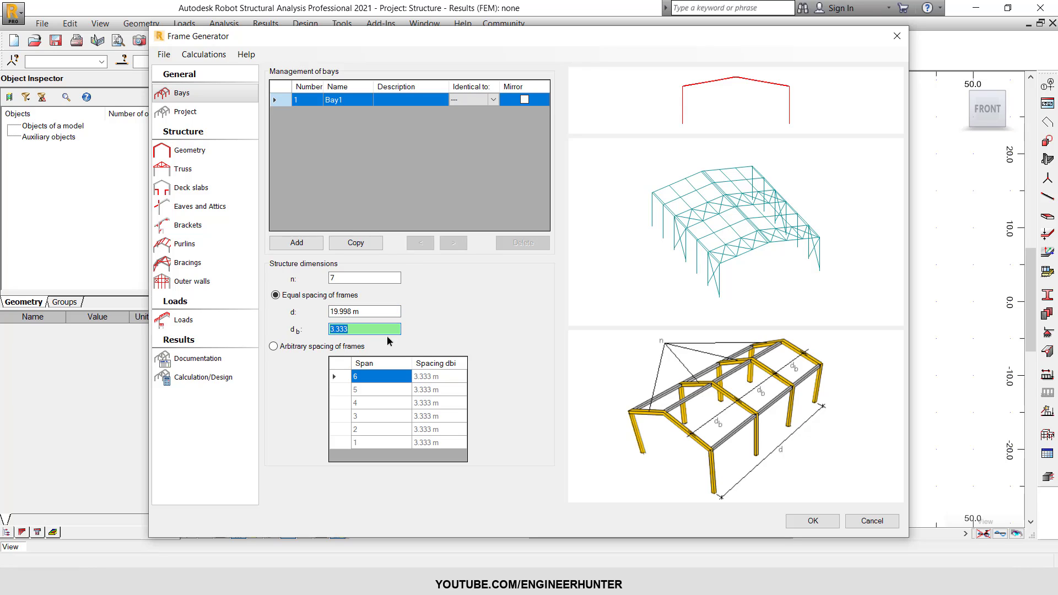
left_click(353, 312)
left_click(362, 327)
type("6")
key("Tab")
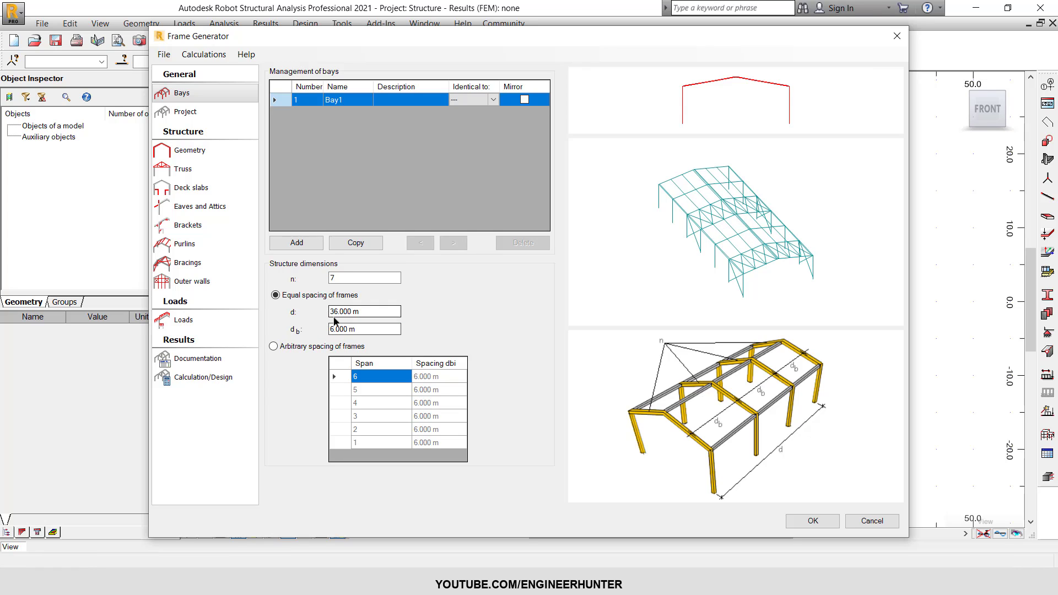
left_click(354, 312)
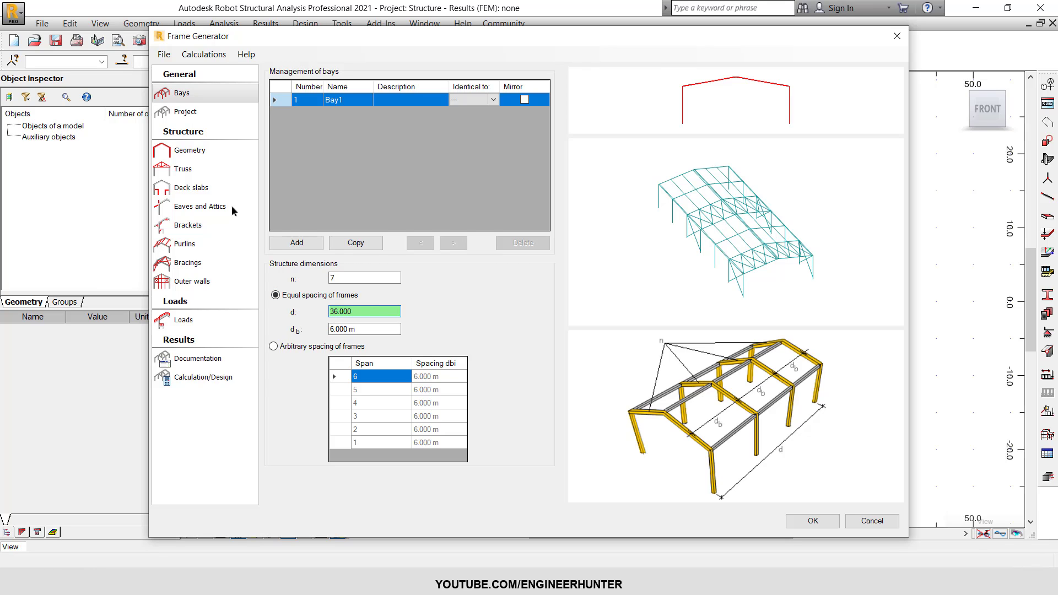
Step: Review the Project material defaults, then show the Bay1 Geometry page
left_click(218, 113)
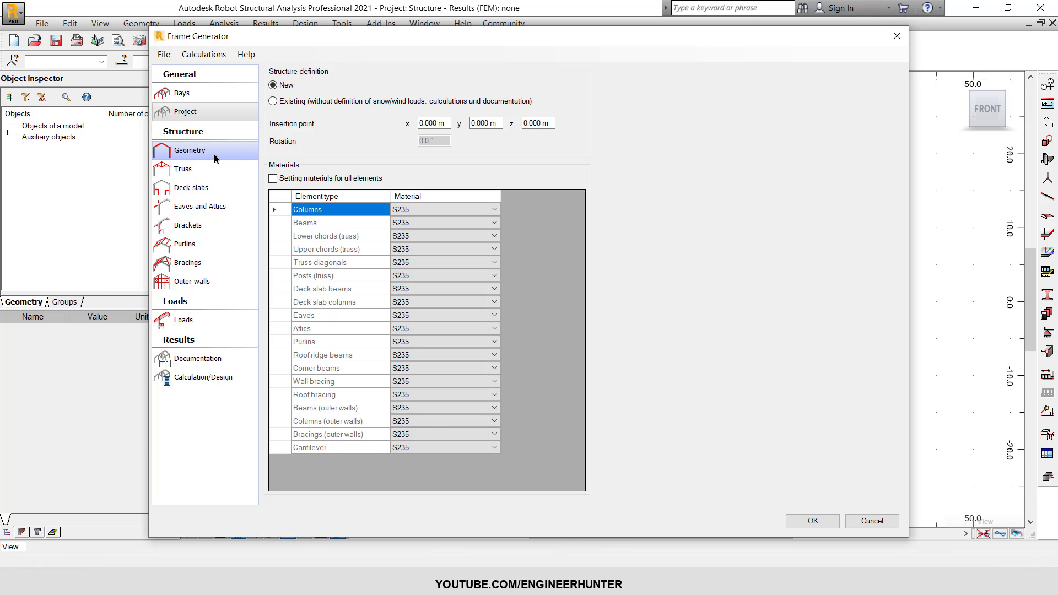
left_click(180, 152)
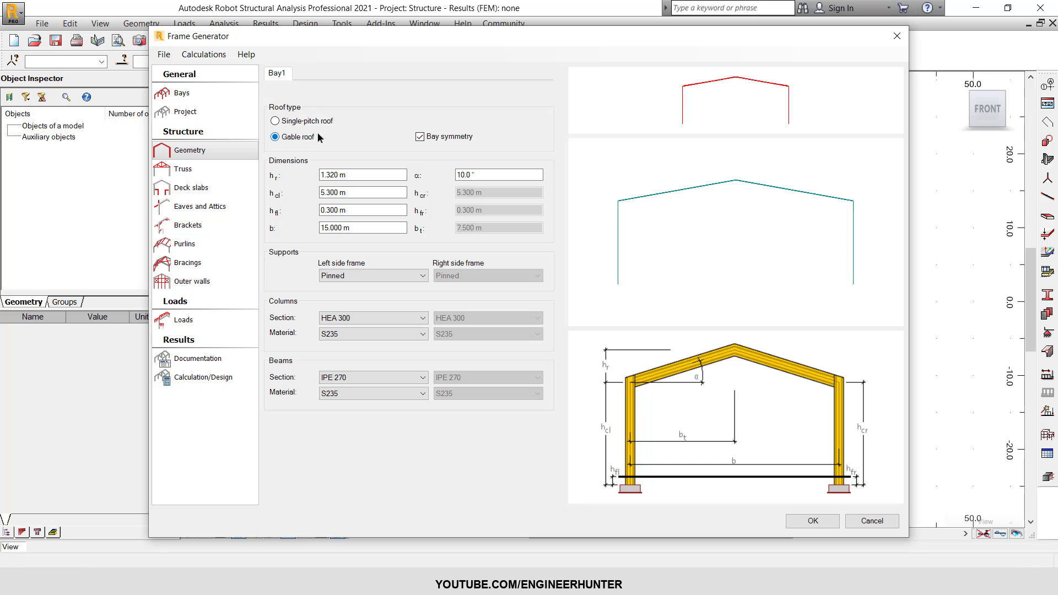
left_click(293, 123)
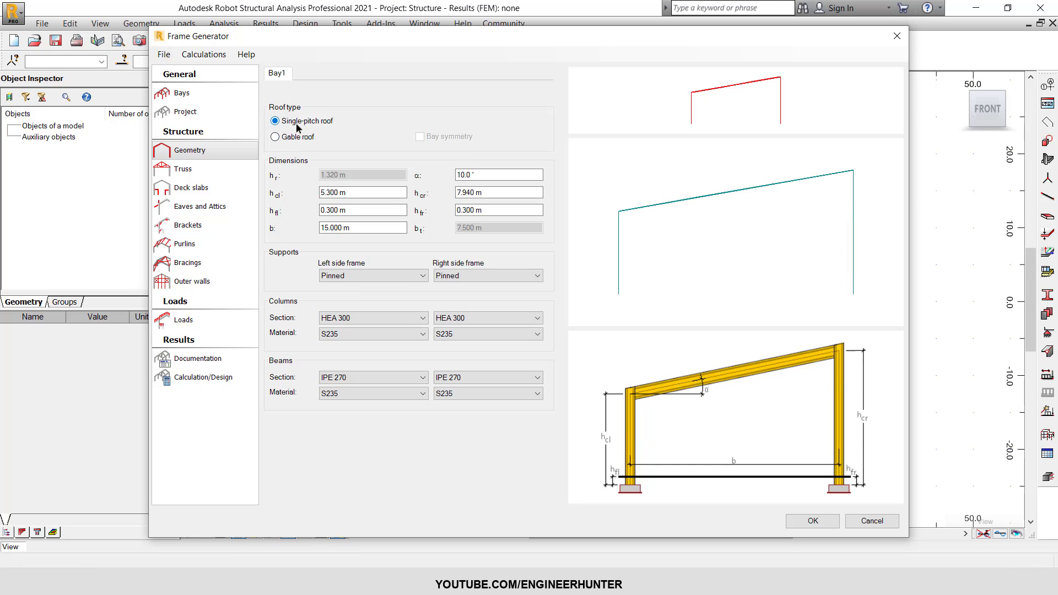
left_click(296, 138)
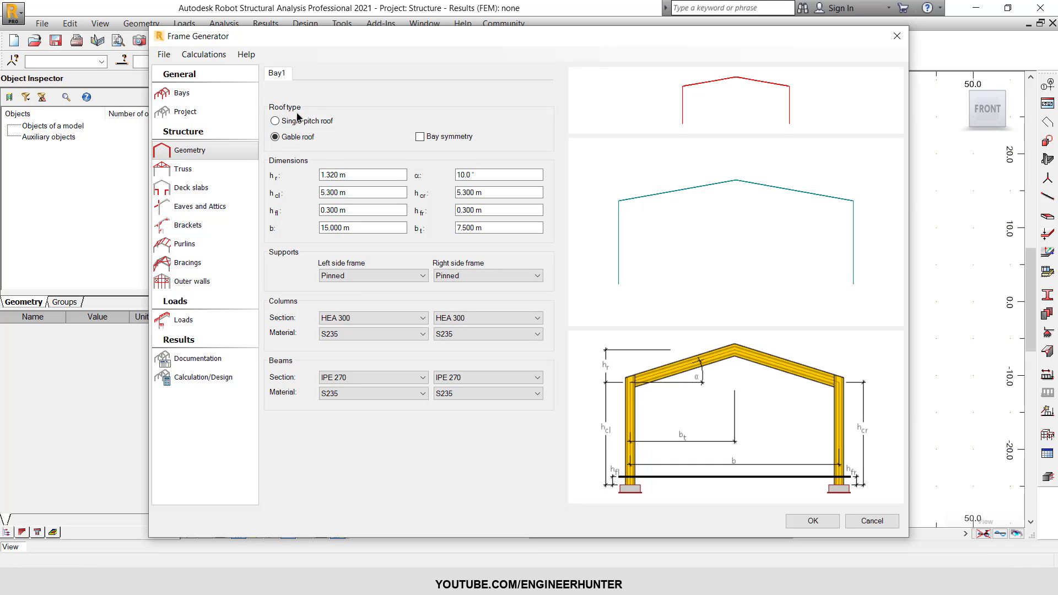
left_click(306, 122)
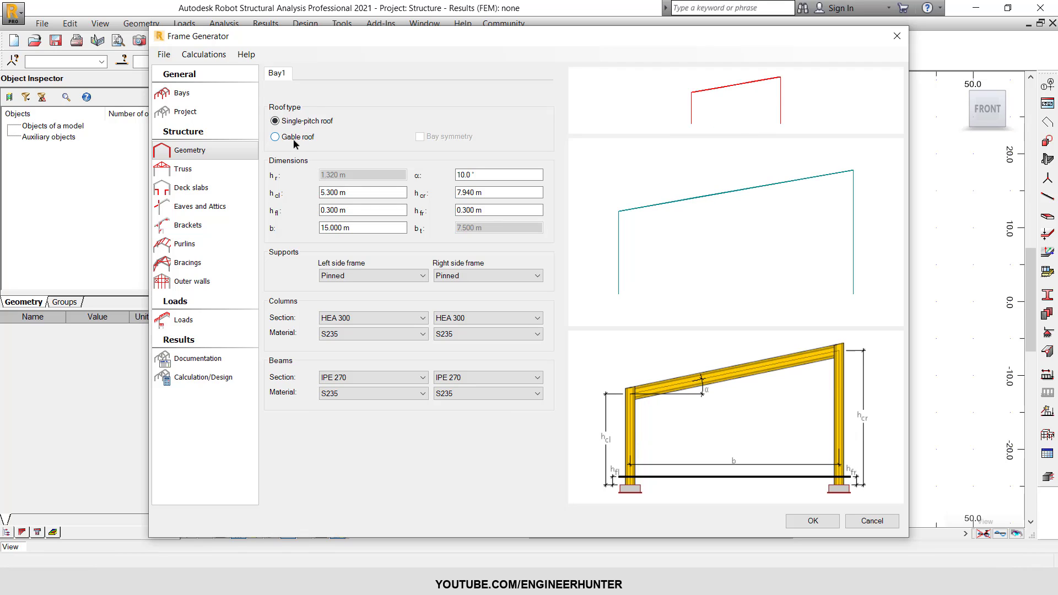
left_click(296, 138)
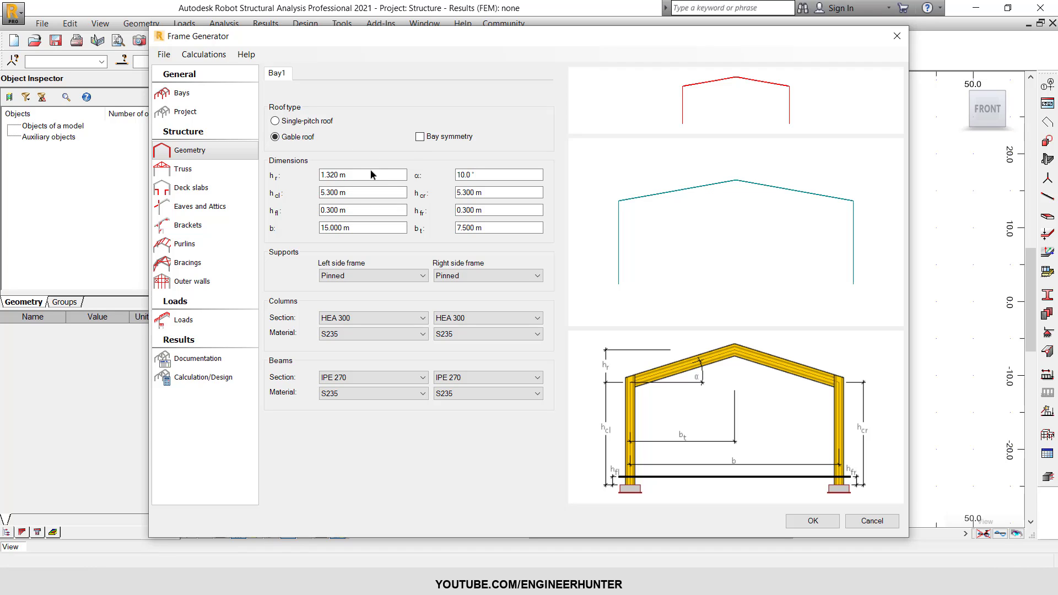
left_click(420, 137)
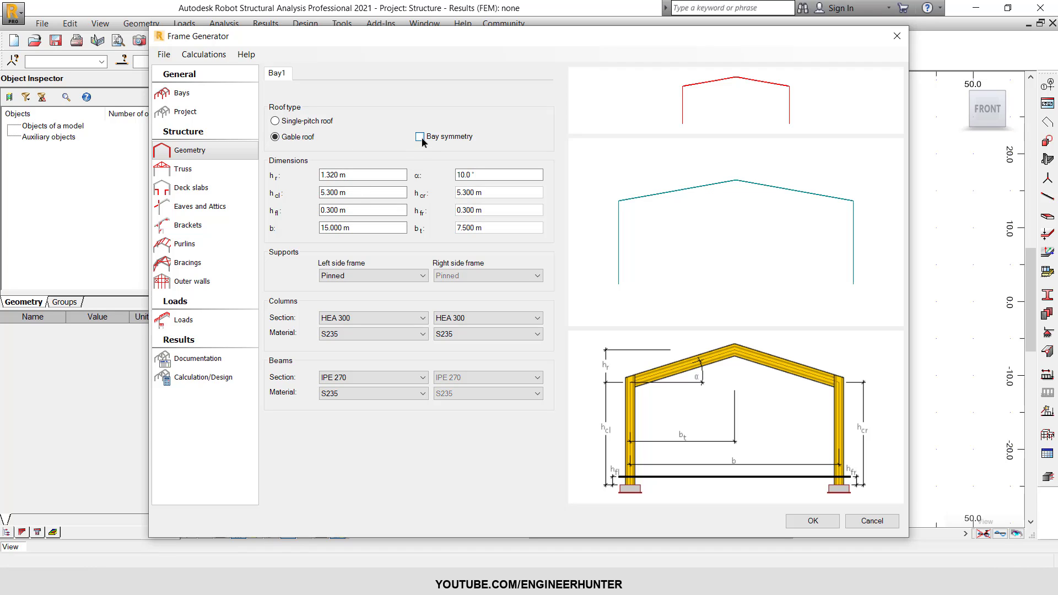
left_click(420, 139)
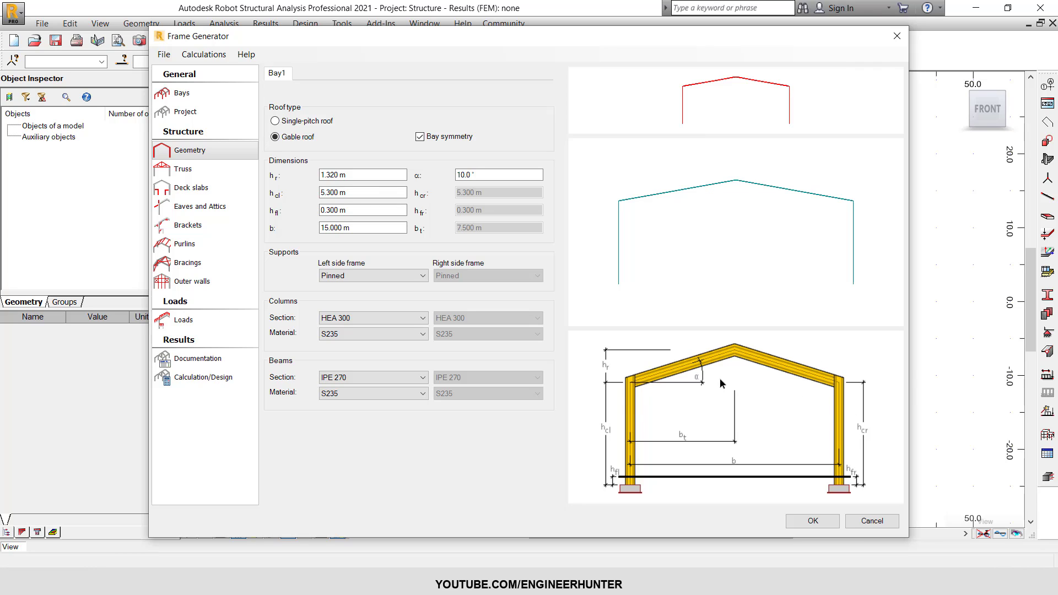
left_click(331, 175)
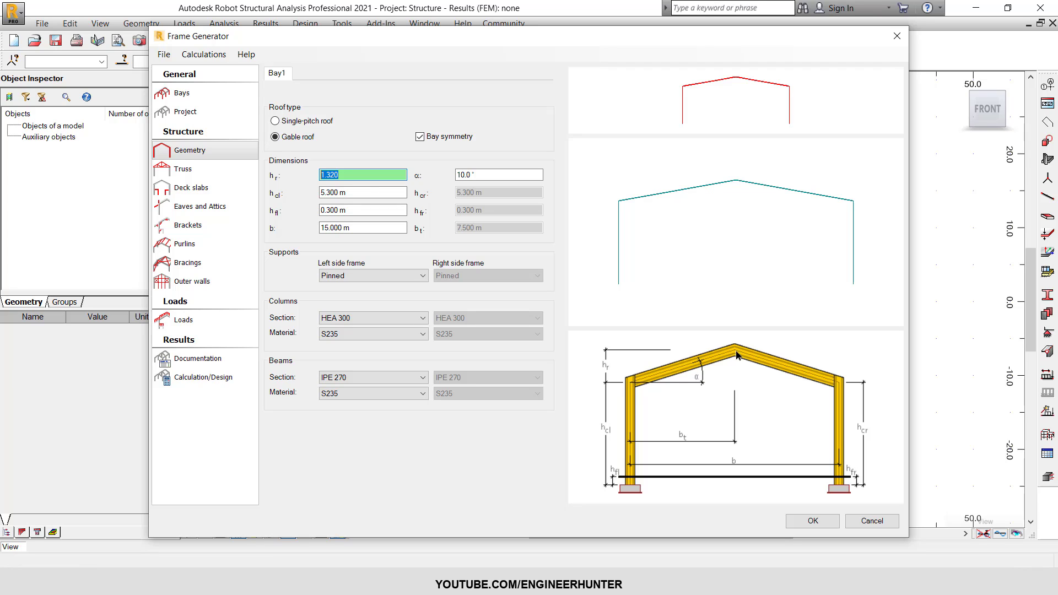
Step: Set the roof pitch α to 15°, correcting an initial 20° entry
left_click(364, 174)
left_click(474, 174)
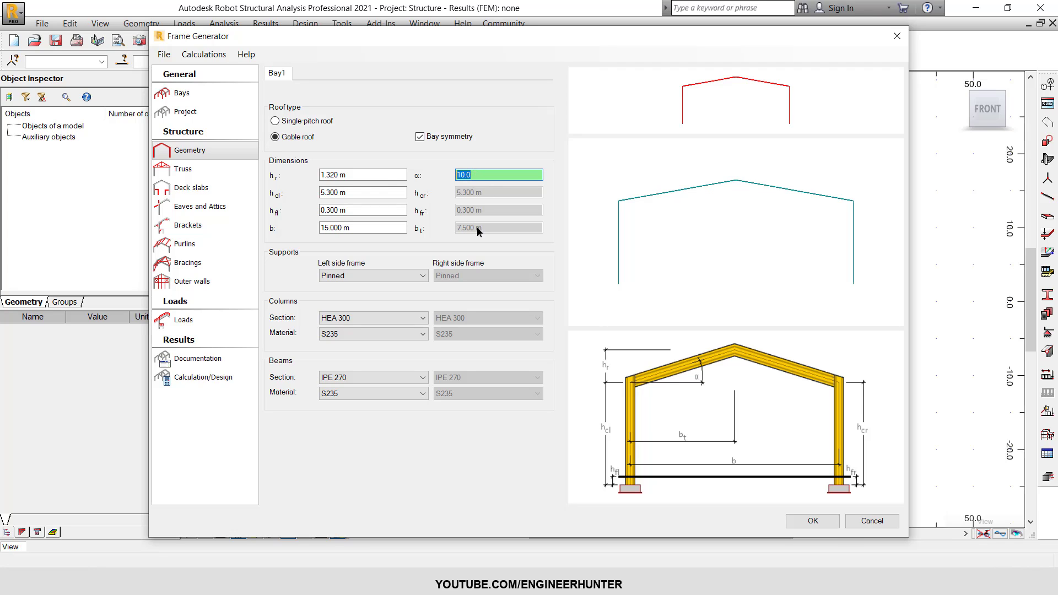
left_click(476, 174)
left_click_drag(476, 174, 442, 173)
type("20")
key("Tab")
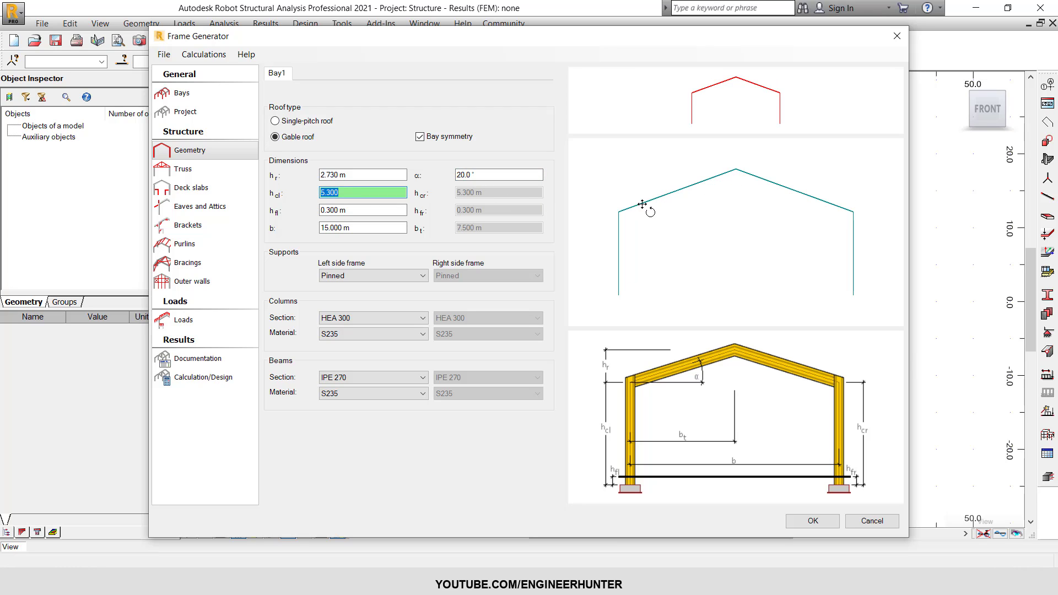
left_click_drag(475, 174, 447, 176)
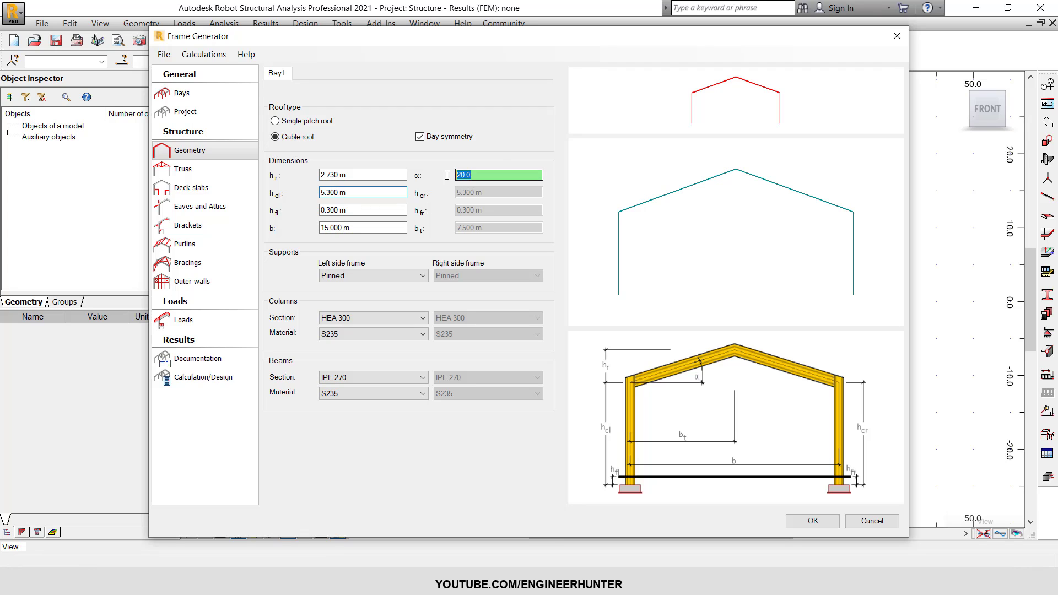
type("15")
key("Tab")
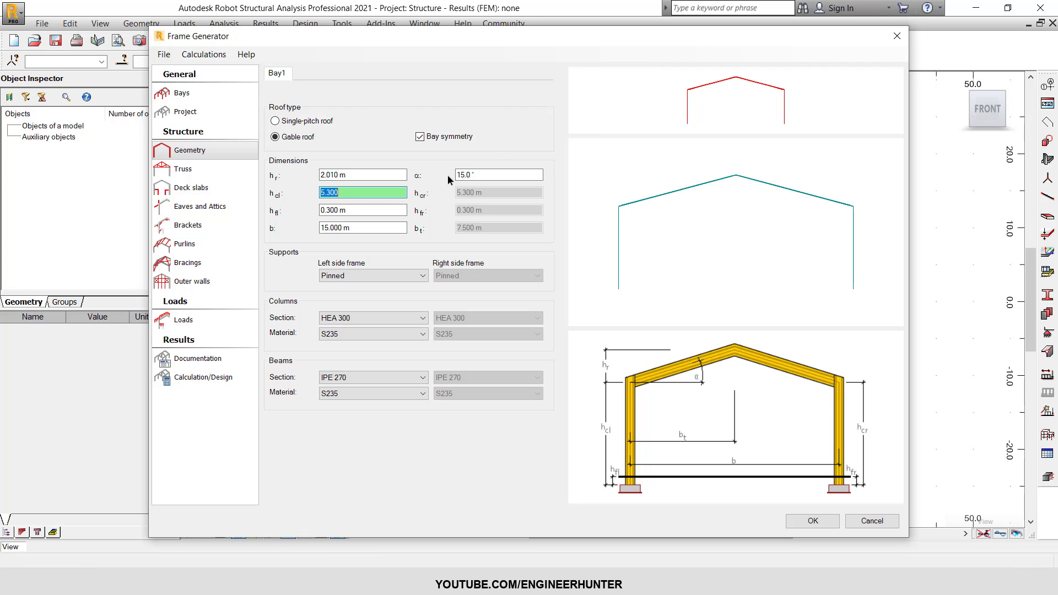
Step: Check the 2.010 m roof rise and select column height h_cl for editing
left_click(329, 173)
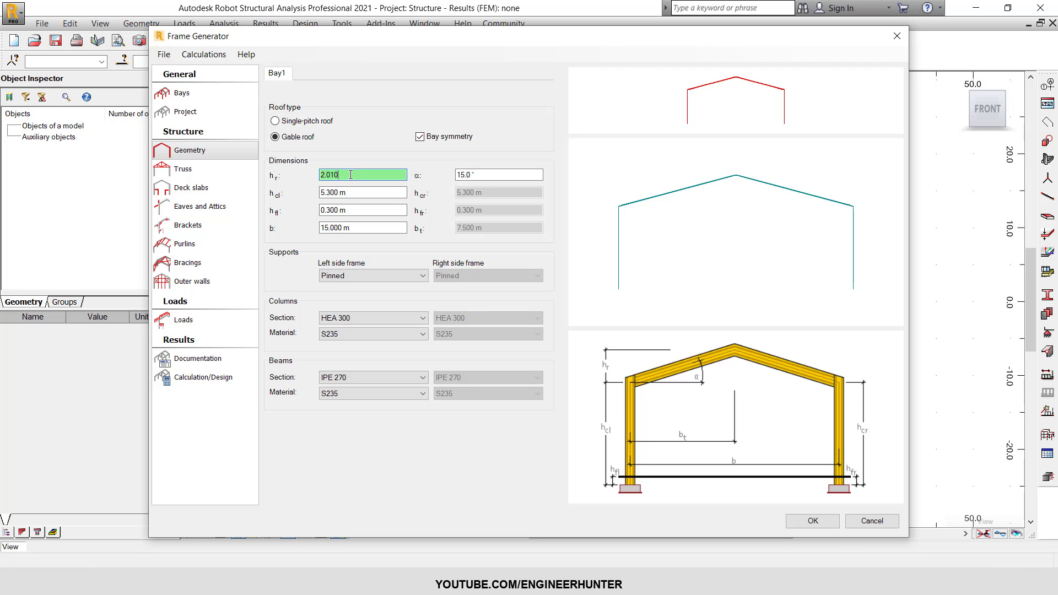
double_click(339, 175)
left_click(351, 192)
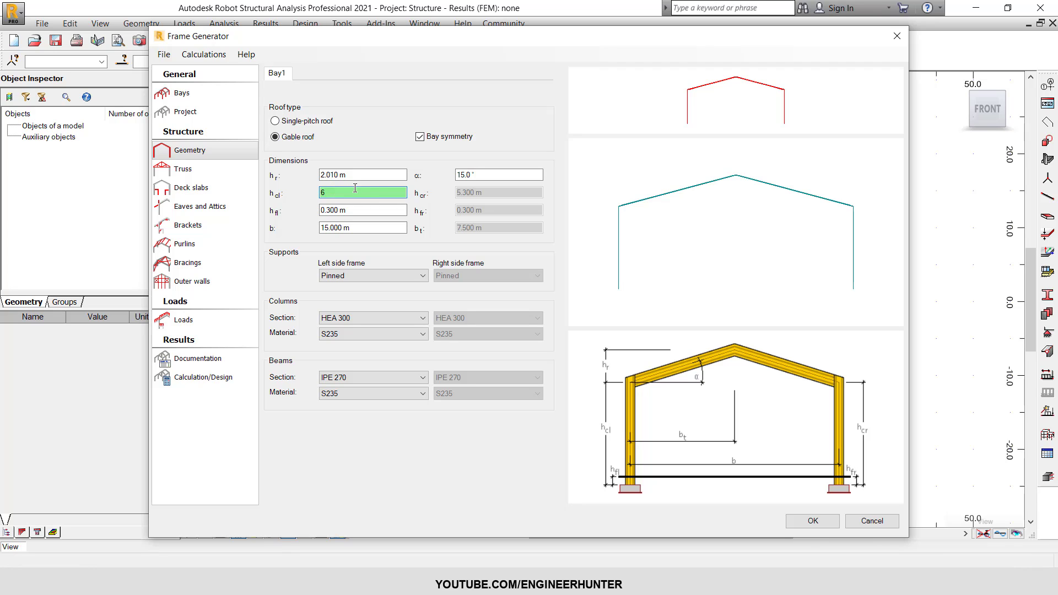
Step: Confirm the 6.000 m column height and set the frame span to 20.000 m
key("Tab")
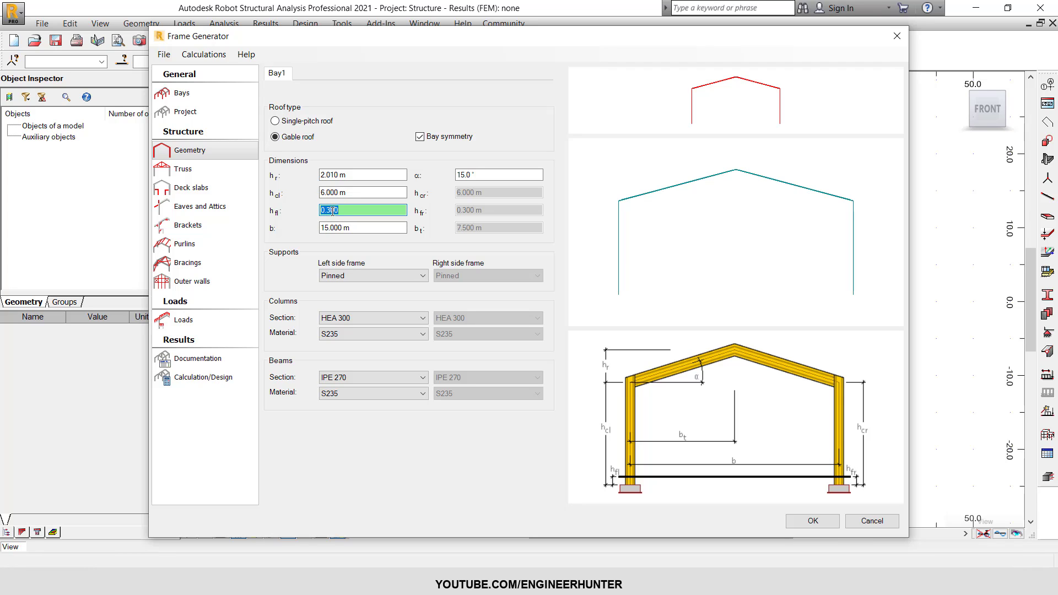
left_click(337, 227)
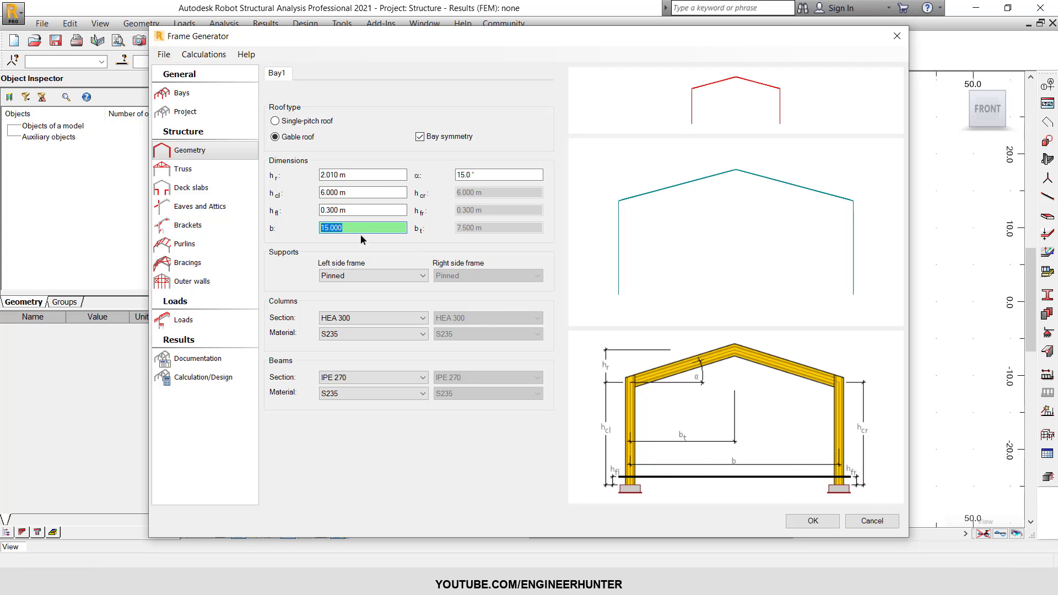
type("20")
key("Tab")
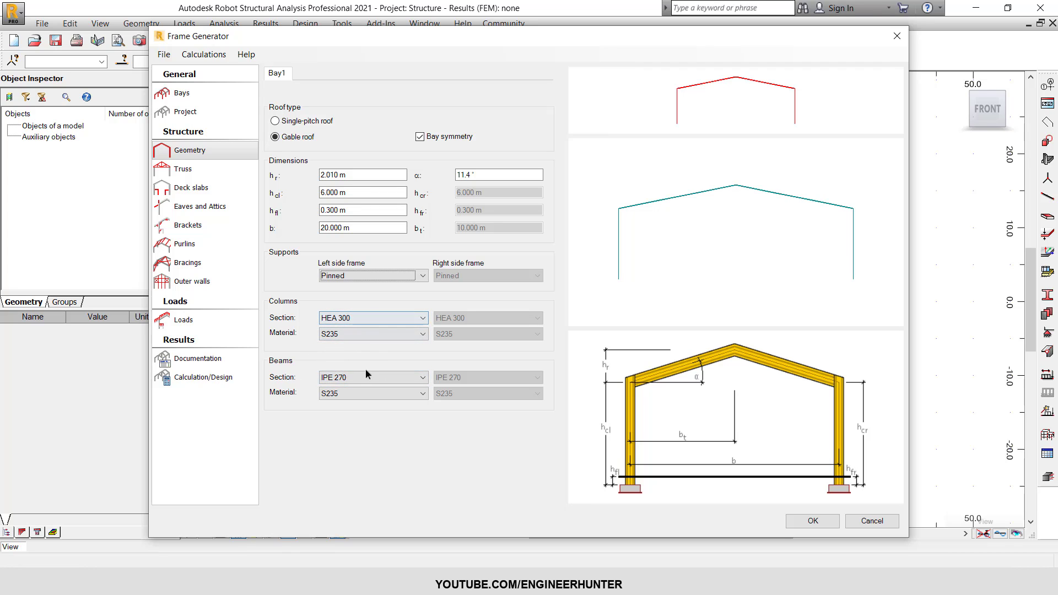
Step: Keep S235 steel as the material for both columns and beams
left_click(337, 334)
left_click(337, 335)
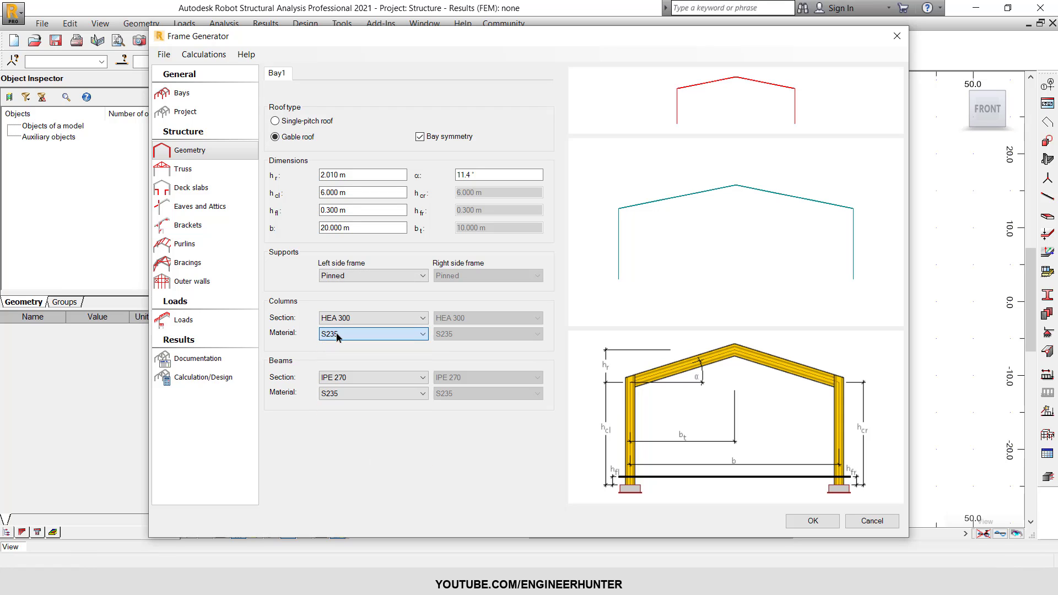
left_click(350, 392)
left_click(350, 392)
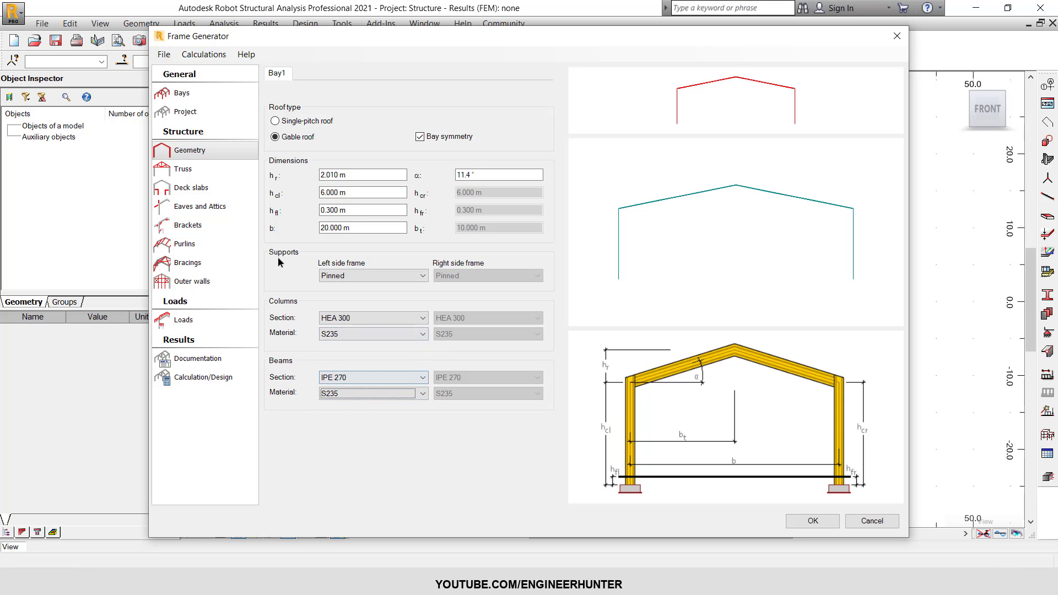
left_click(232, 169)
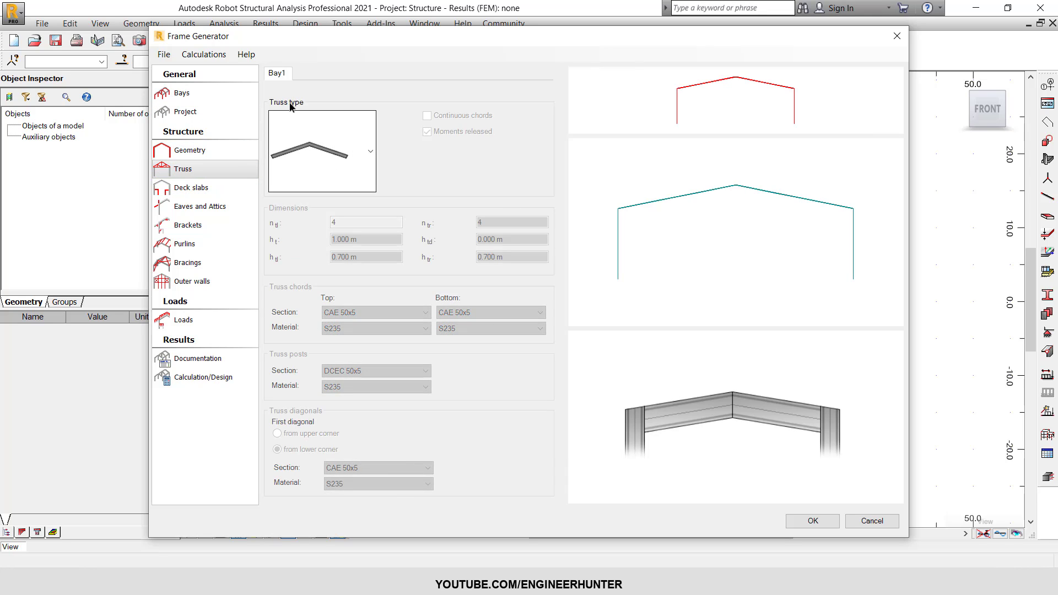
Step: Choose the plain solid-rafter option from the Truss type list instead of a lattice truss
left_click(348, 137)
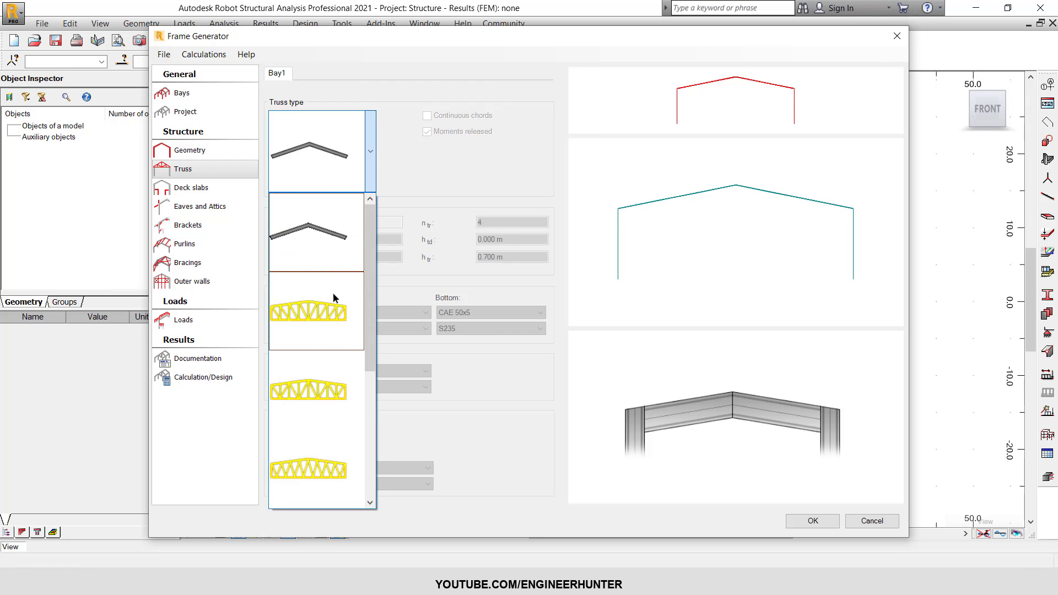
scroll(331, 308, "down", 1)
scroll(308, 405, "up", 1)
scroll(319, 236, "down", 2)
scroll(322, 257, "up", 2)
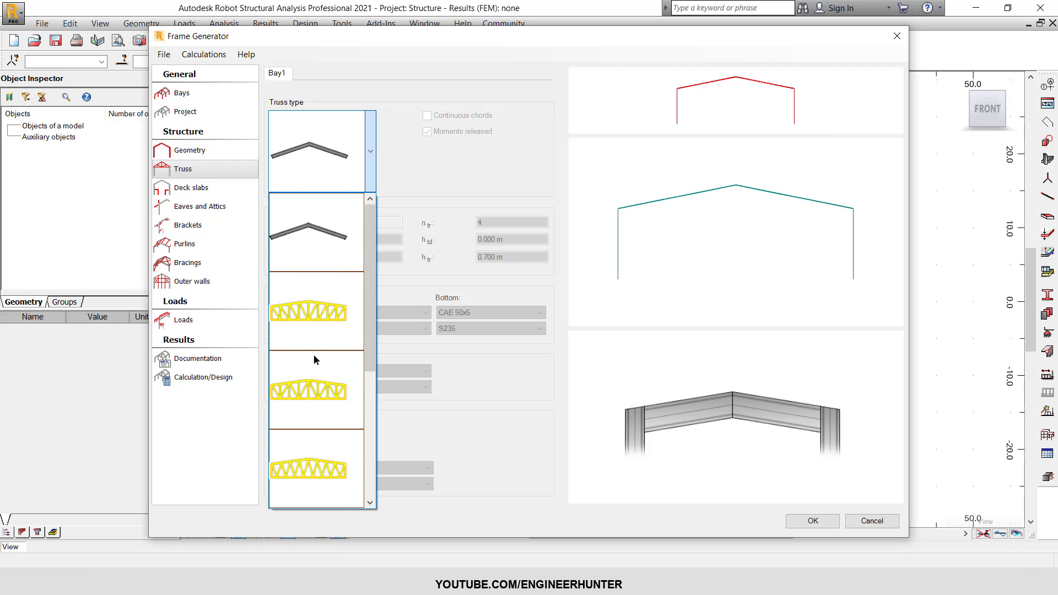
left_click(336, 213)
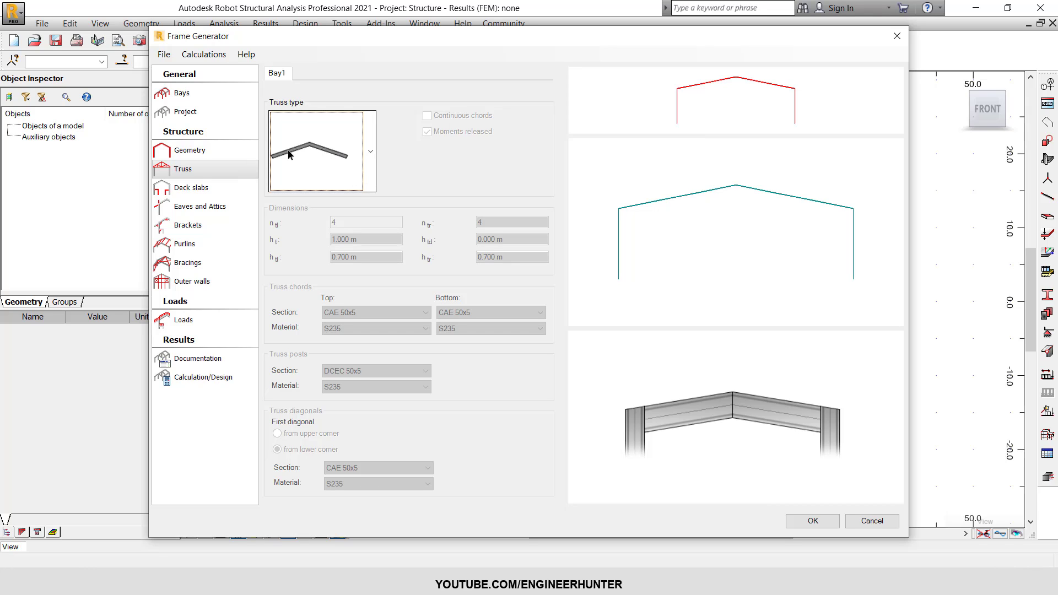
left_click(203, 195)
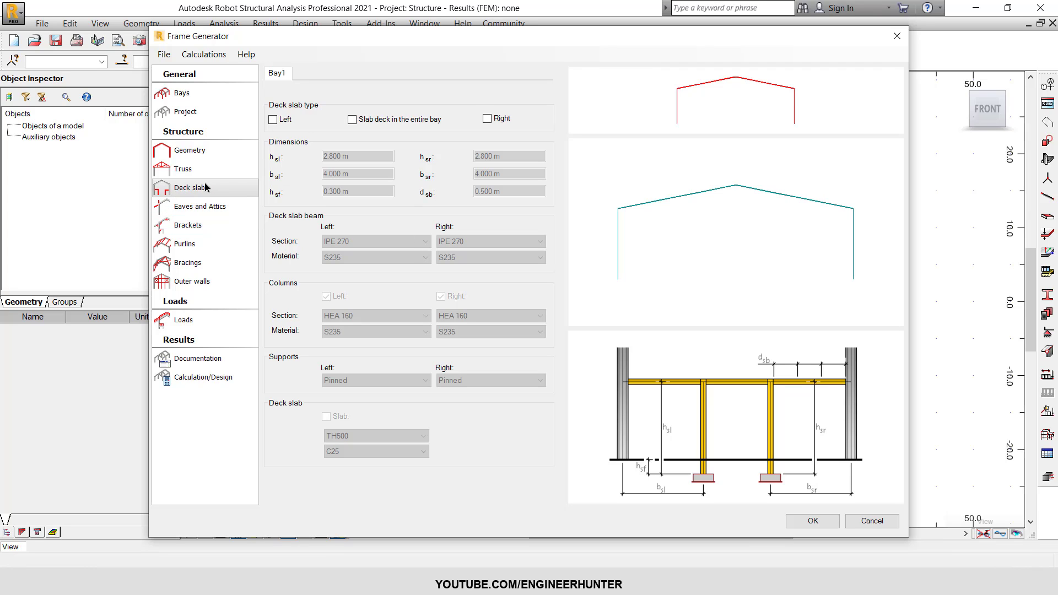
Step: Pass through Eaves and Attics and Brackets unchanged to reach the Purlins settings
left_click(191, 207)
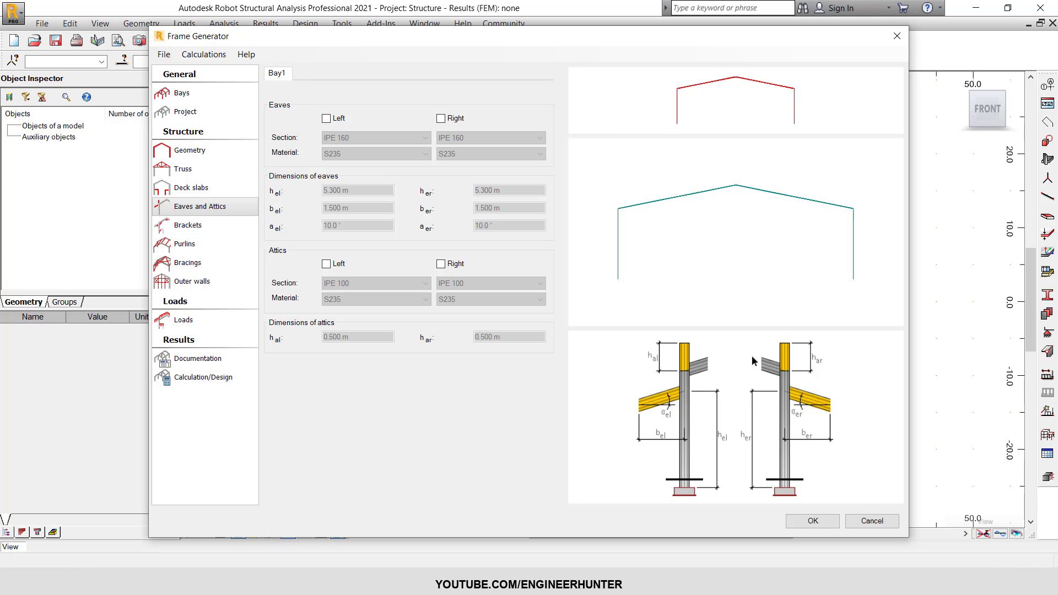
left_click(192, 228)
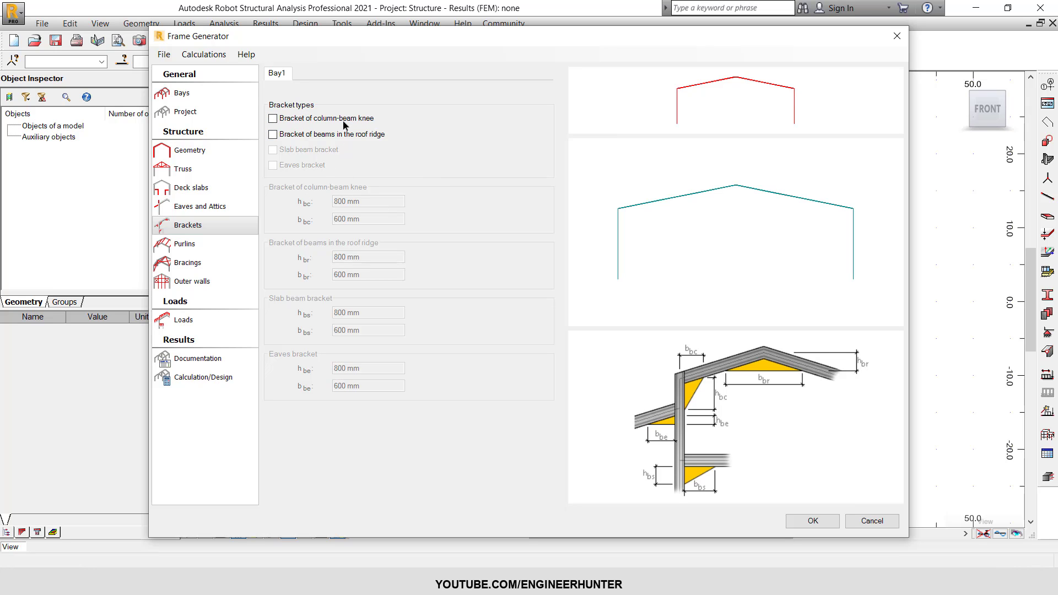
left_click(199, 247)
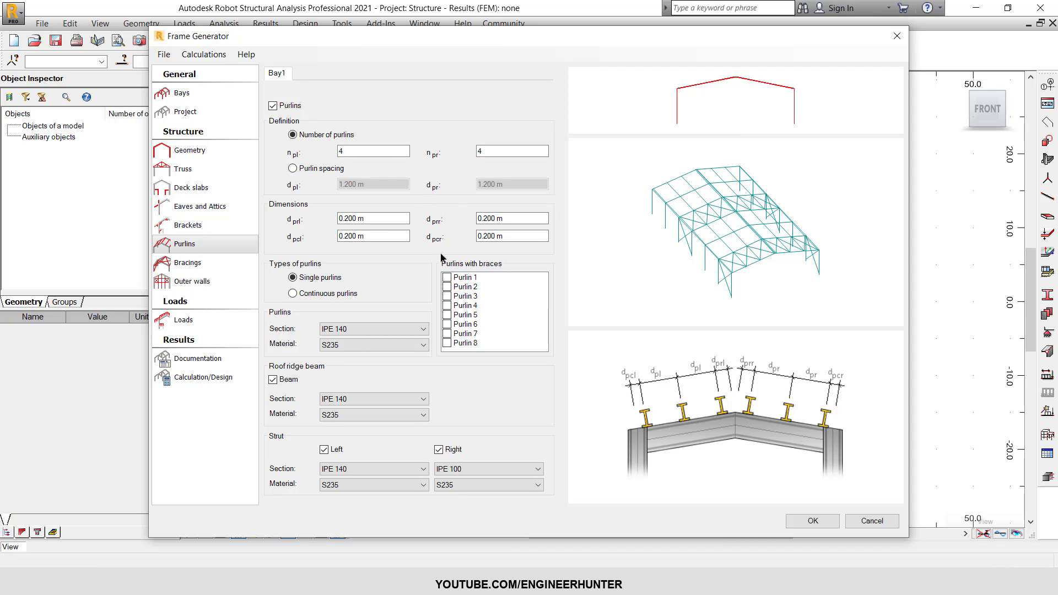
Step: Switch purlins to spacing mode with 1.200 m spacing d_pl and d_pr on both slopes
left_click(328, 132)
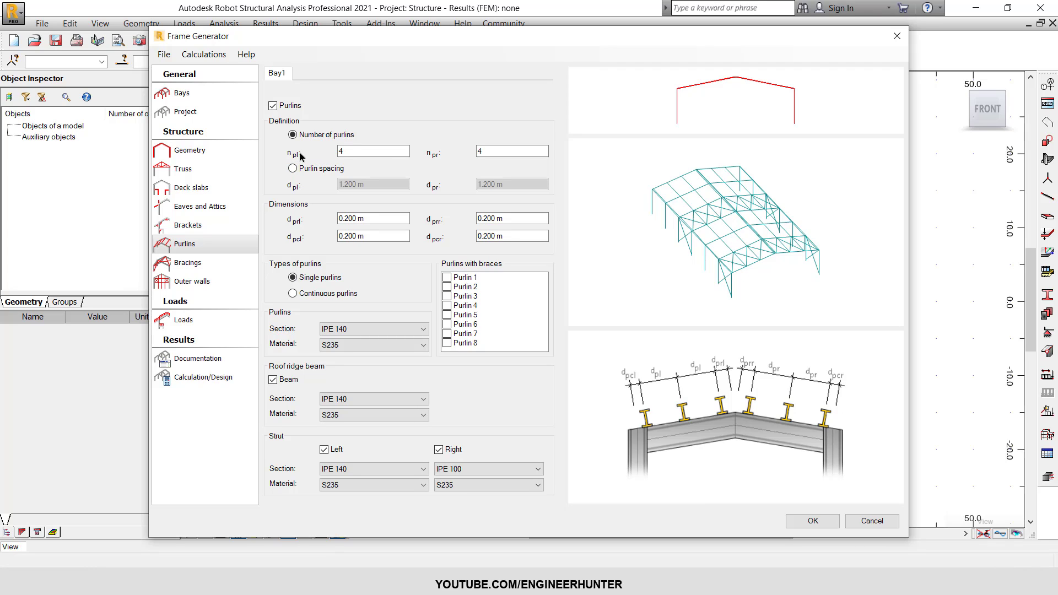
left_click(315, 169)
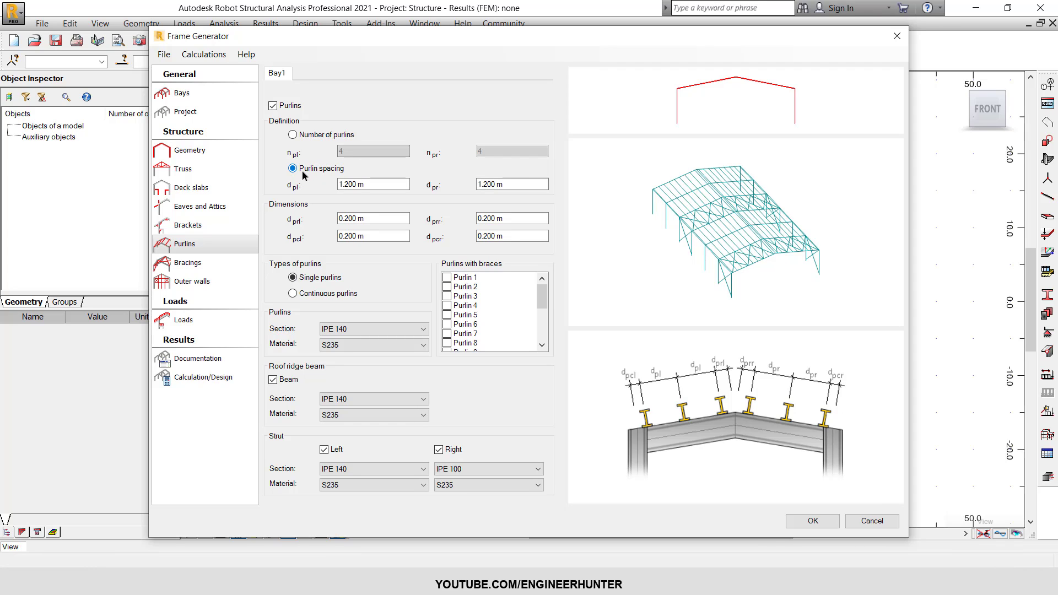
left_click(362, 182)
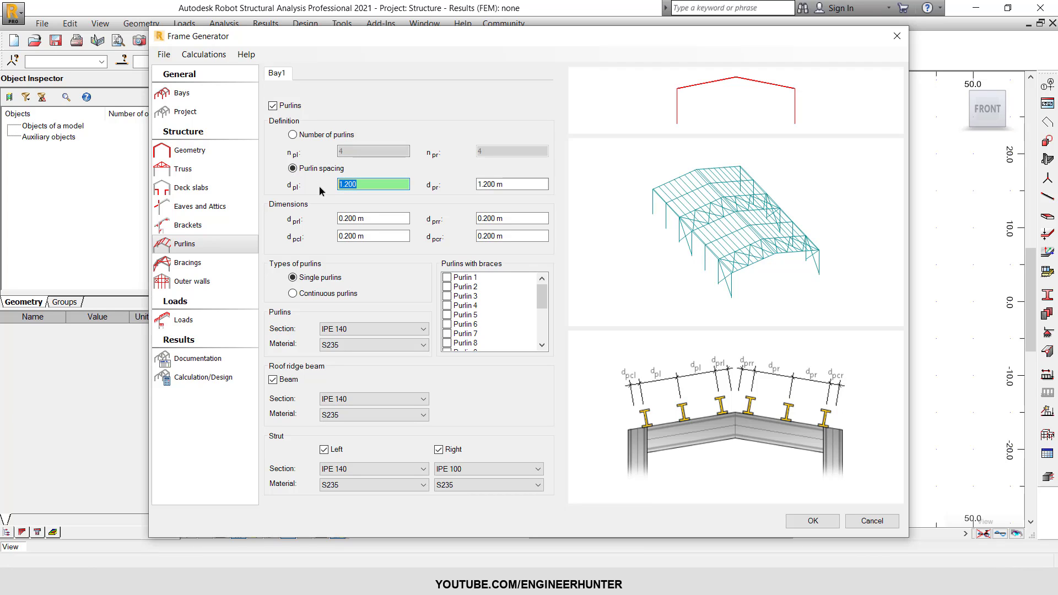
left_click(383, 185)
double_click(360, 183)
middle_click_drag(765, 274, 685, 238)
left_click(685, 239)
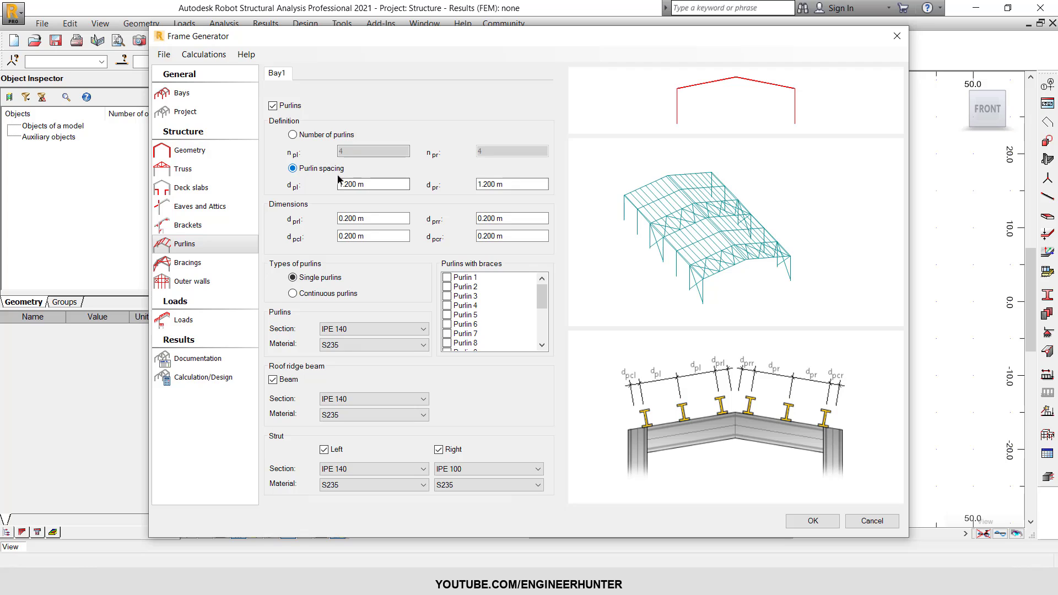
double_click(371, 182)
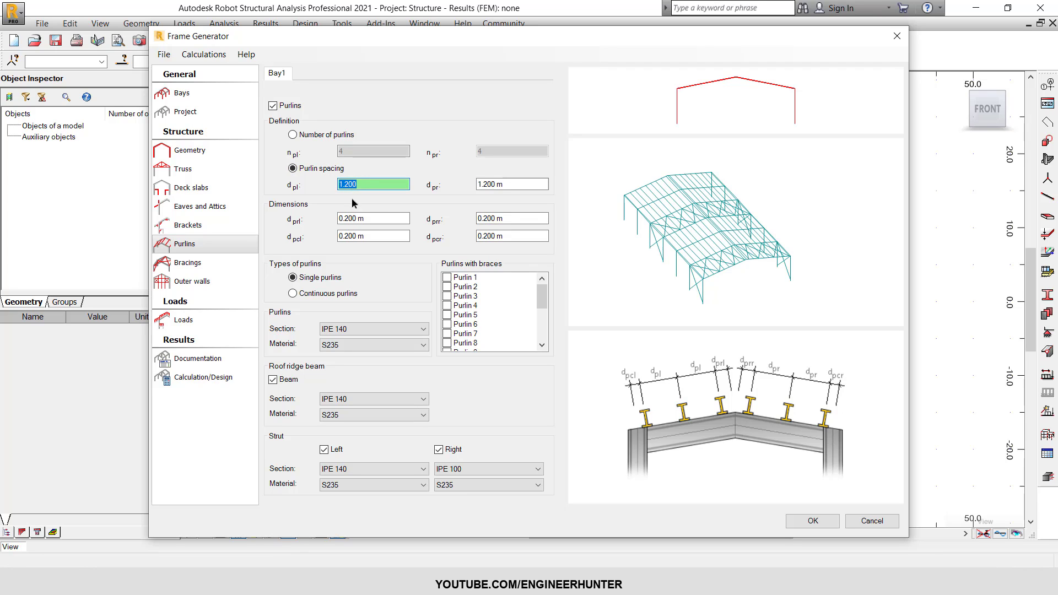
double_click(359, 218)
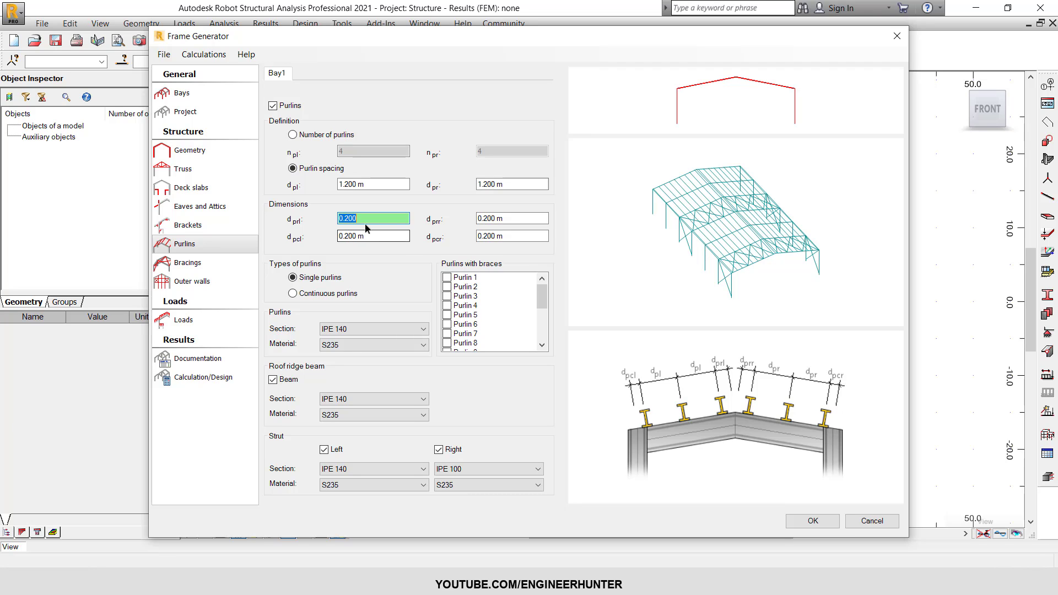
Step: Enter 0 for d_prl, d_pcl, d_prr and d_pcr, then inspect the 3D preview
type("0")
key("Tab")
type("0")
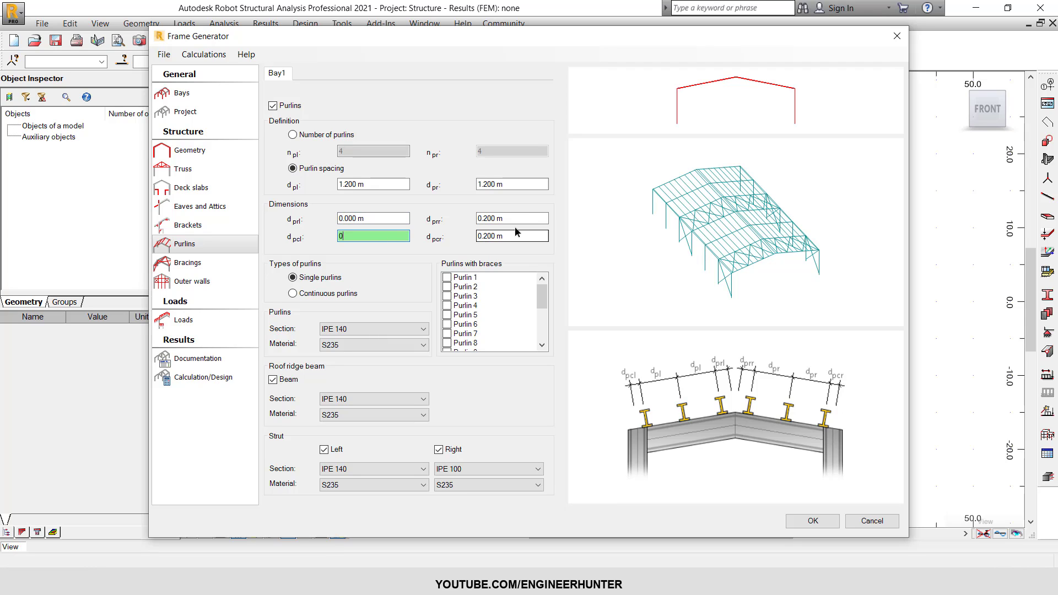
key("Tab")
type("0")
key("Tab")
type("0")
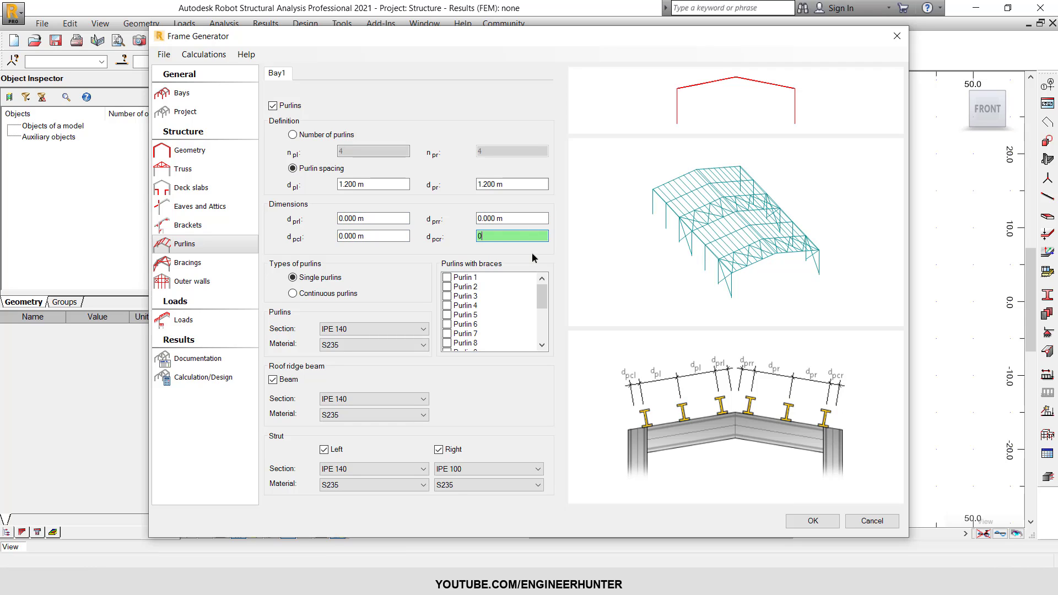
left_click(488, 219)
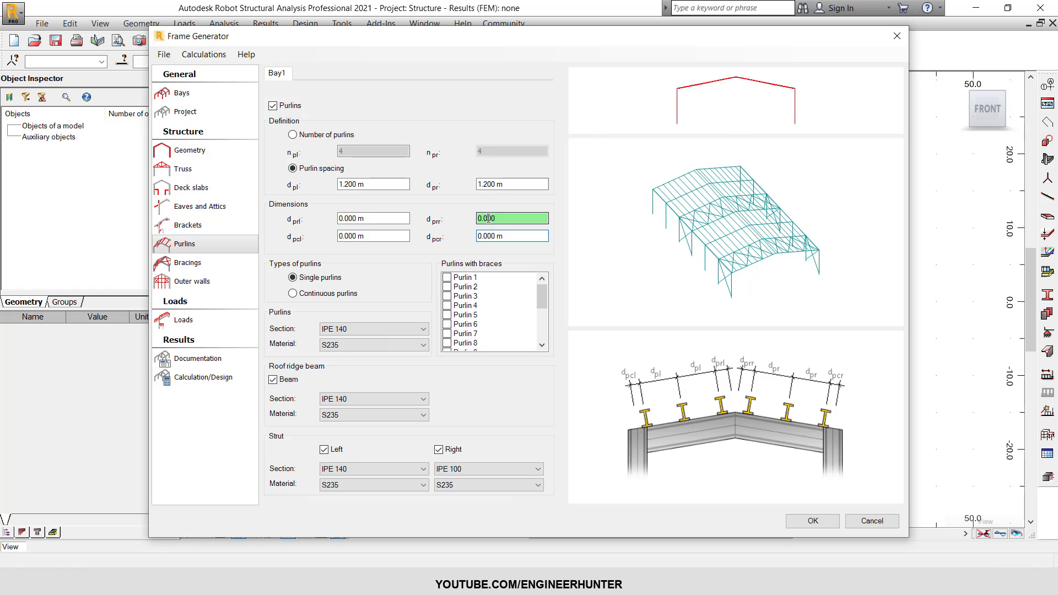
scroll(782, 250, "up", 3)
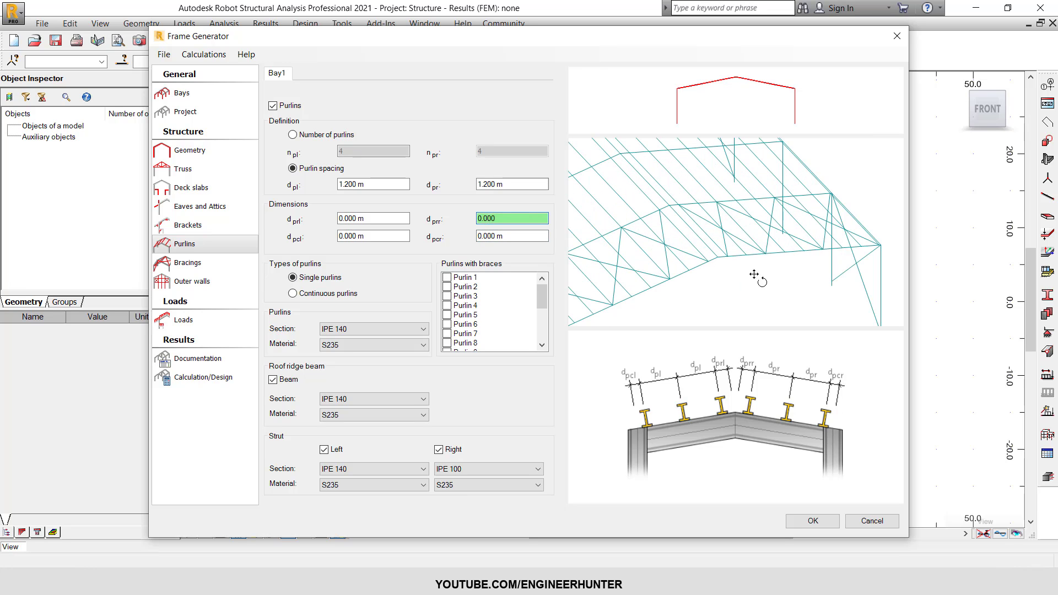
scroll(669, 292, "down", 2)
scroll(675, 283, "up", 4)
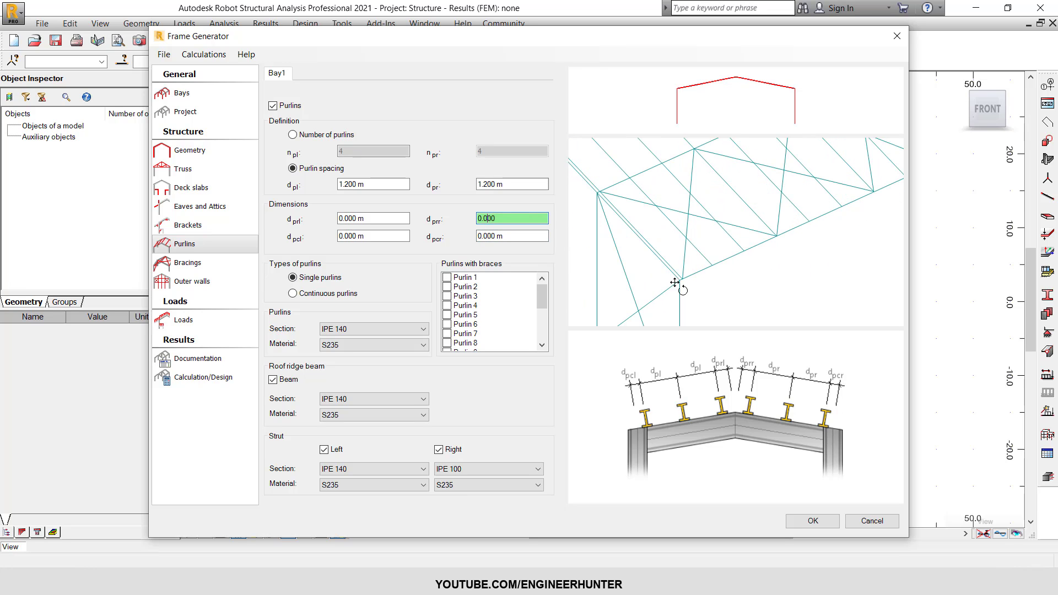
scroll(675, 278, "down", 3)
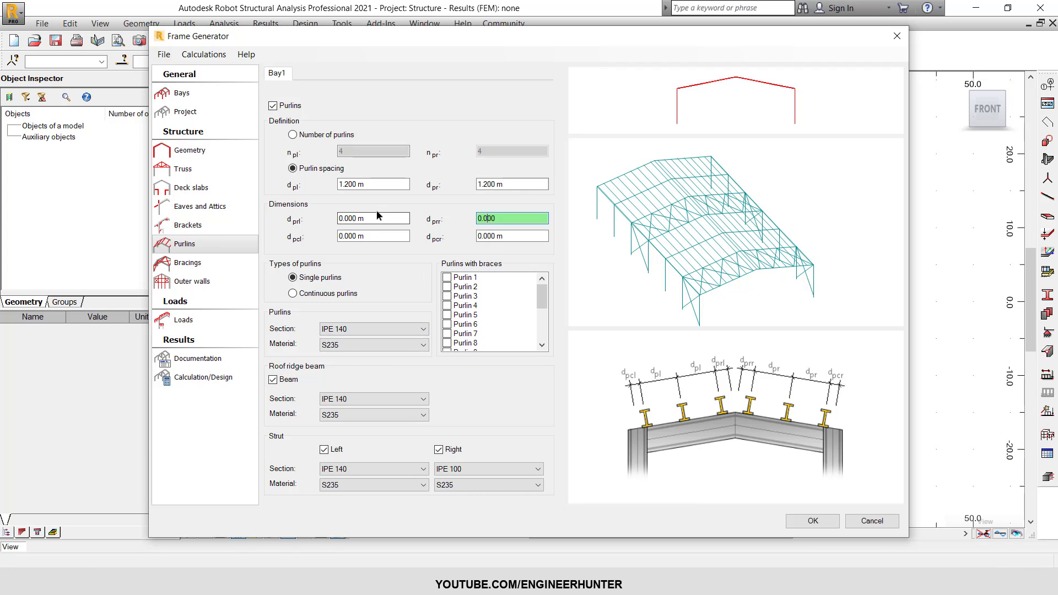
Step: Switch off the Bay1 roof ridge beam, keeping purlin spacing at 1.200 m
left_click(285, 381)
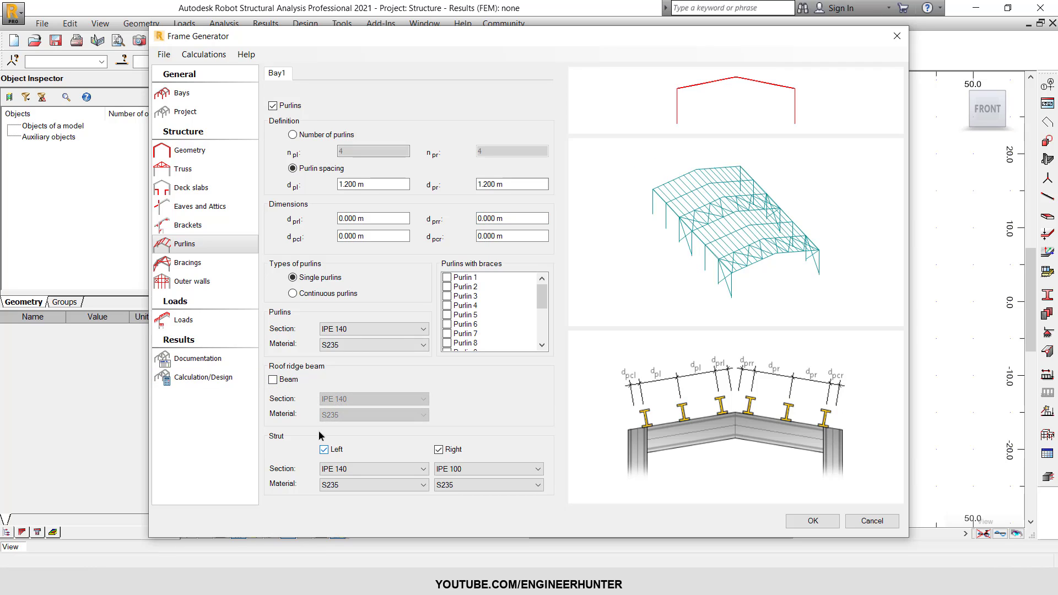
scroll(792, 253, "up", 5)
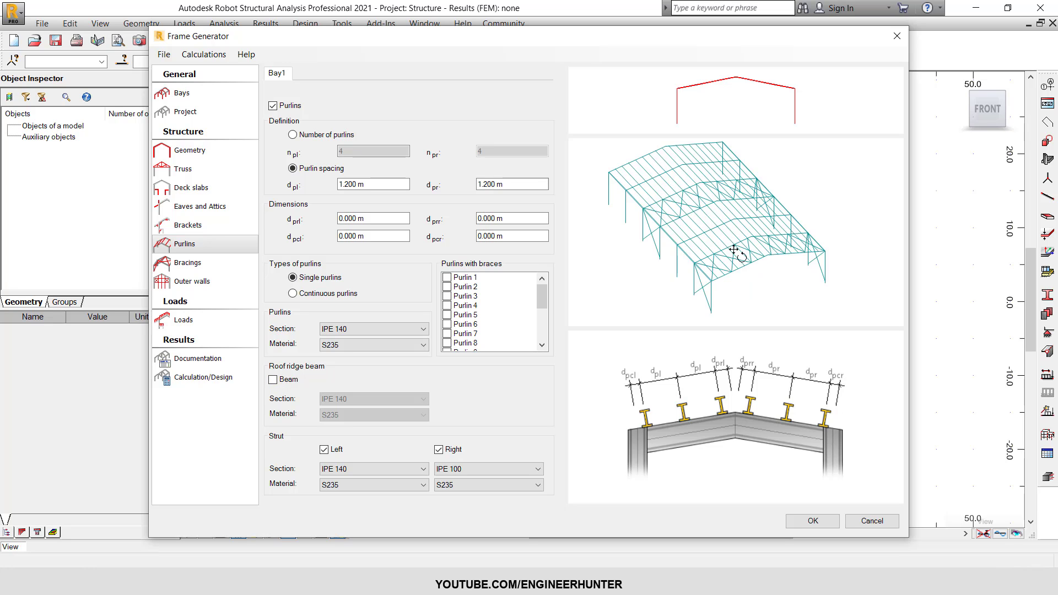
scroll(793, 251, "down", 5)
scroll(799, 245, "up", 5)
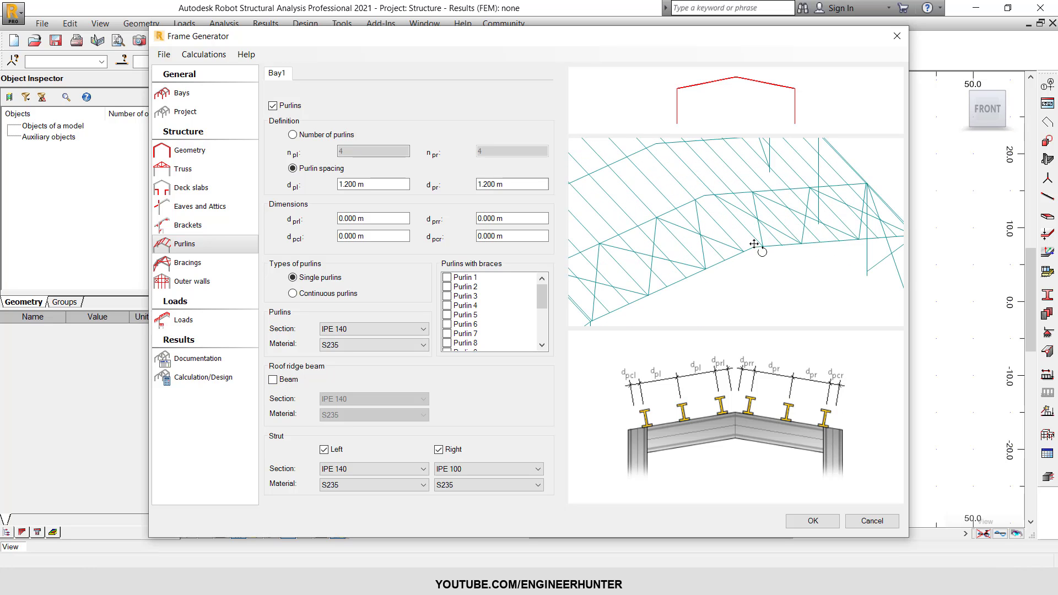
left_click(273, 380)
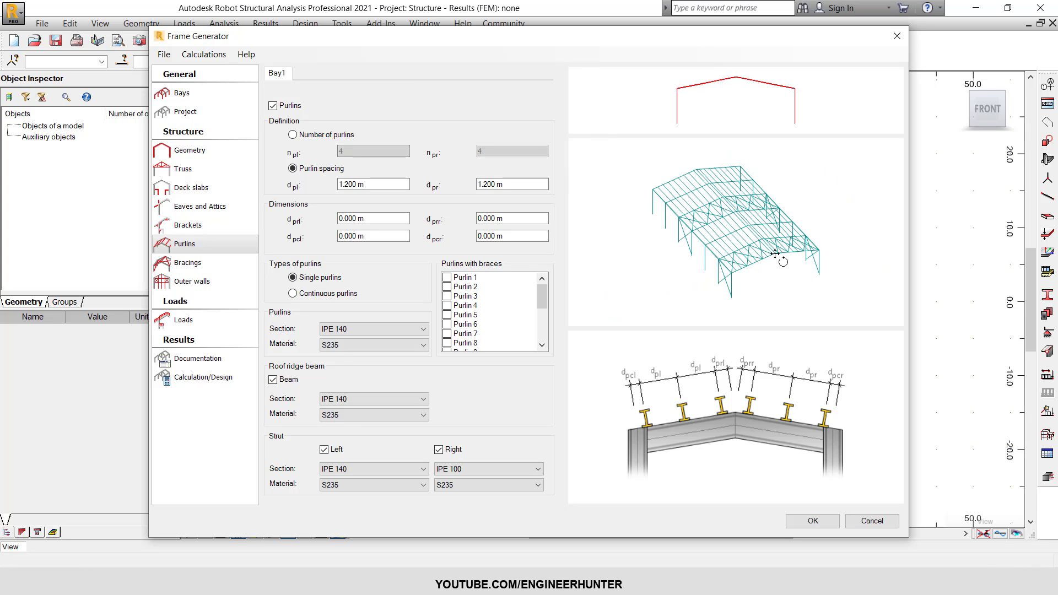
scroll(783, 260, "up", 5)
scroll(752, 263, "down", 5)
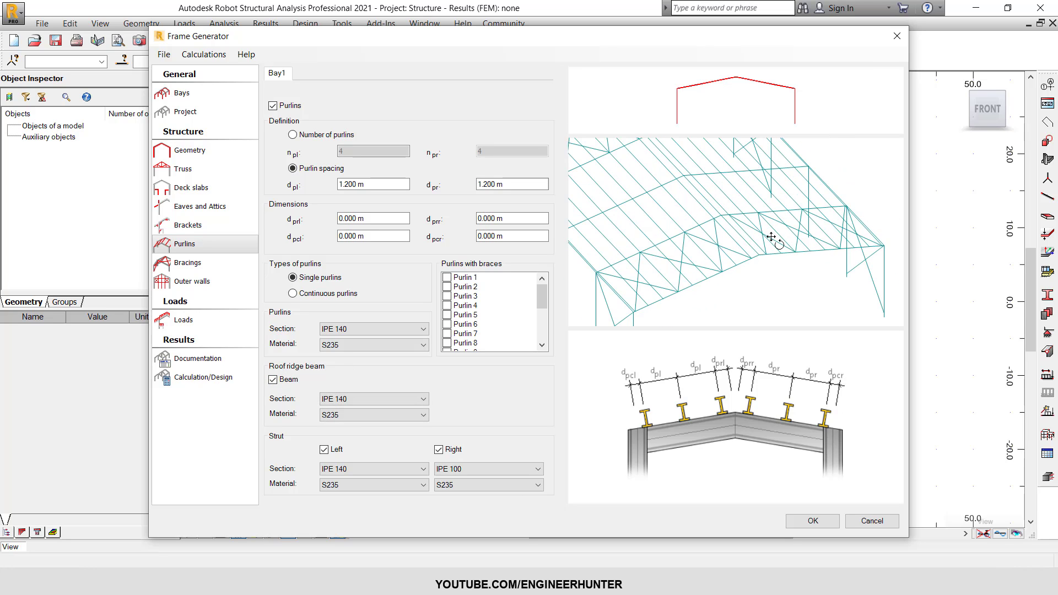
scroll(726, 216, "down", 2)
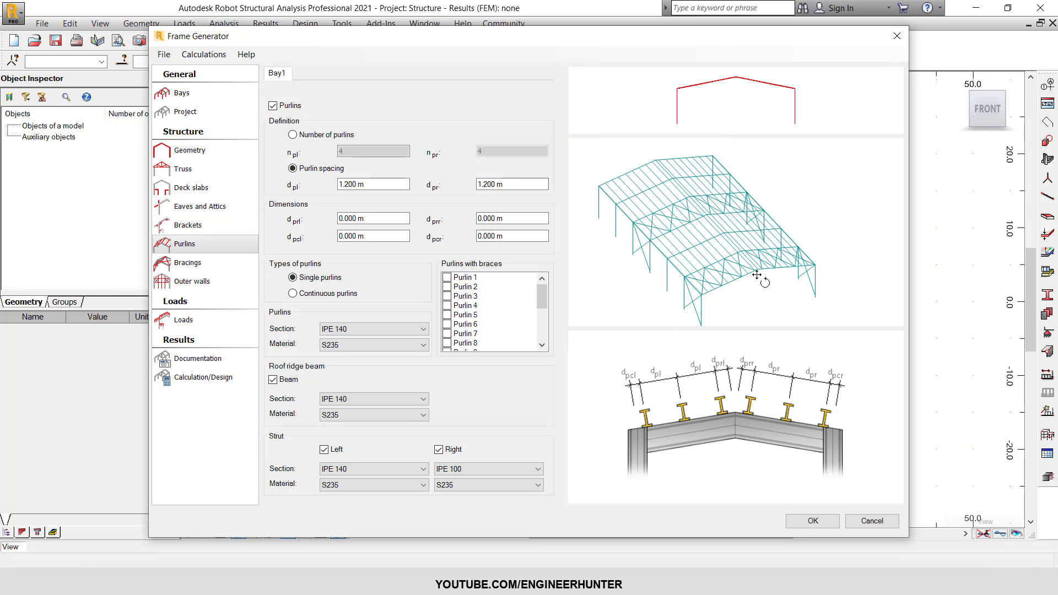
left_click(289, 382)
scroll(781, 254, "up", 4)
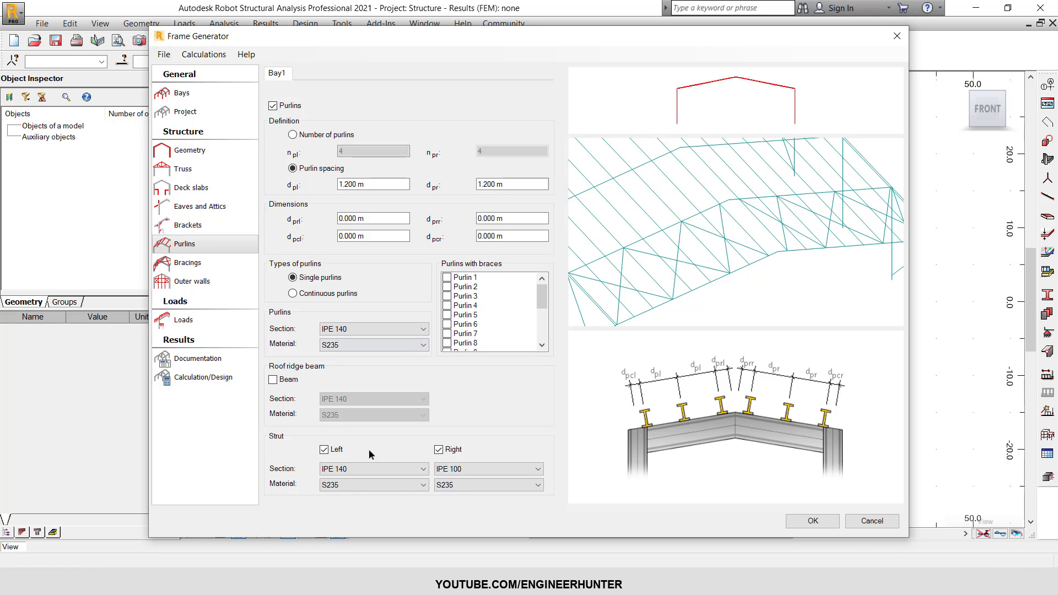
left_click_drag(797, 180, 765, 246)
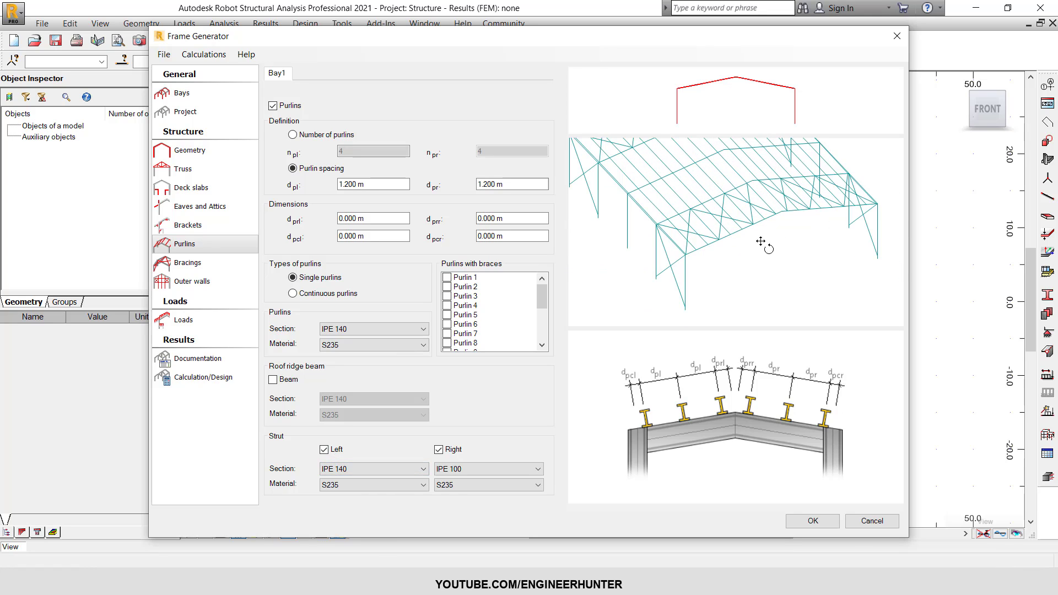
Step: Leave both the left and right purlin strut checkboxes unchecked
left_click(335, 453)
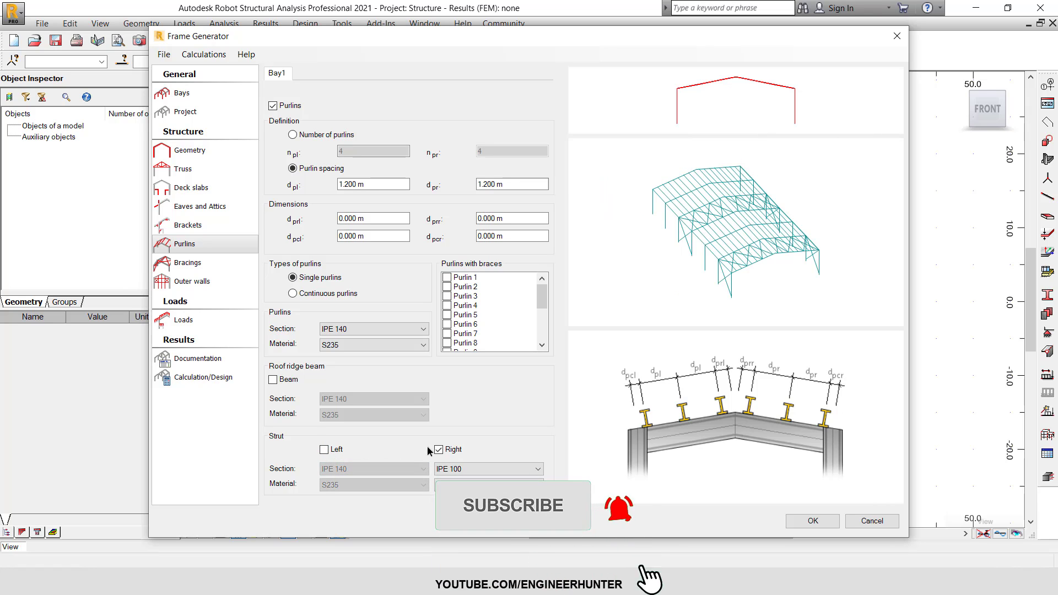
left_click(446, 450)
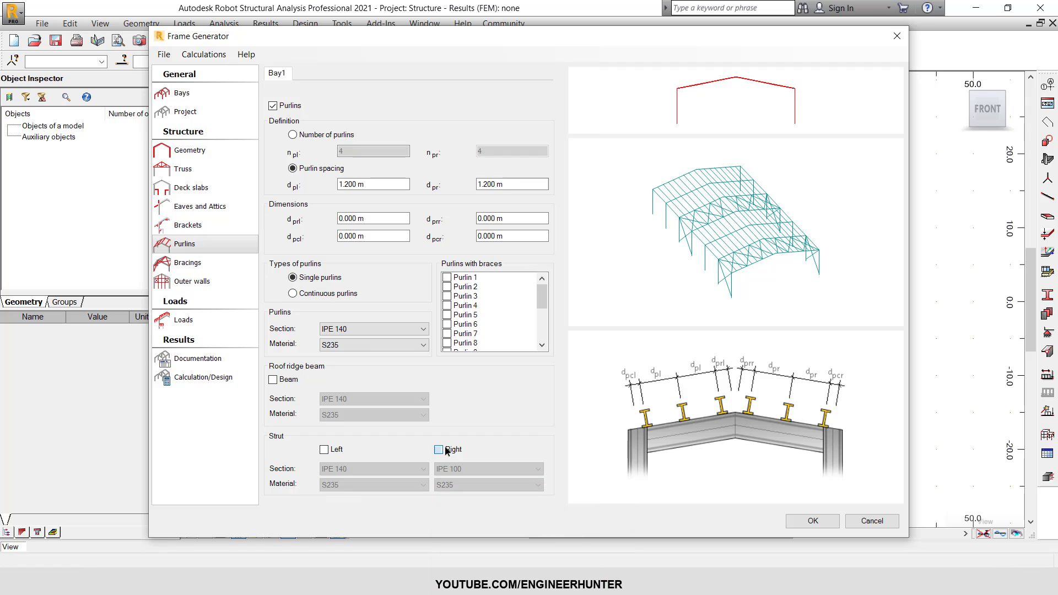
left_click(444, 450)
left_click(439, 452)
left_click(334, 453)
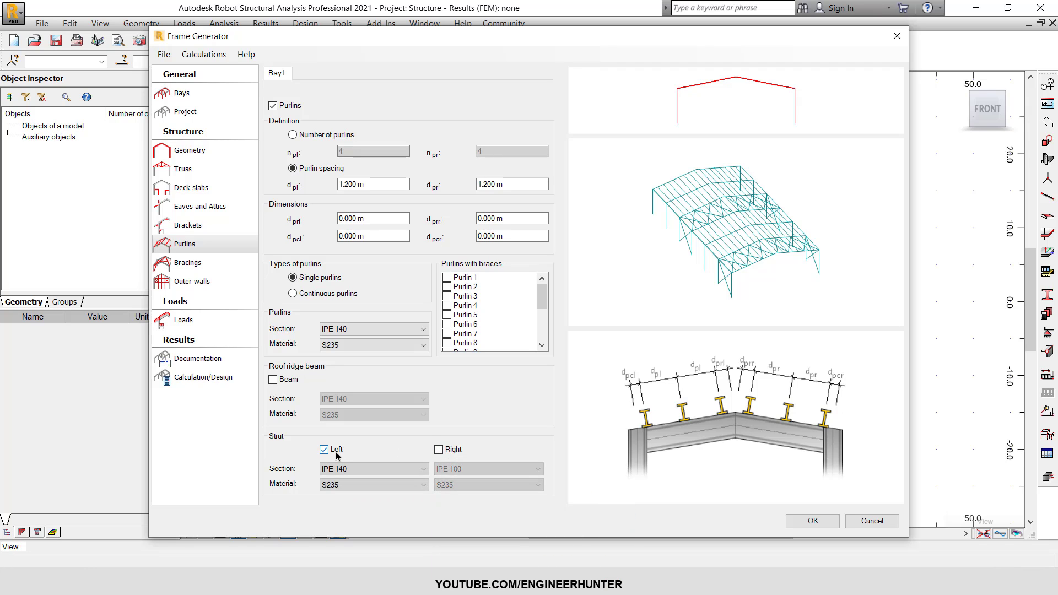
scroll(764, 283, "up", 5)
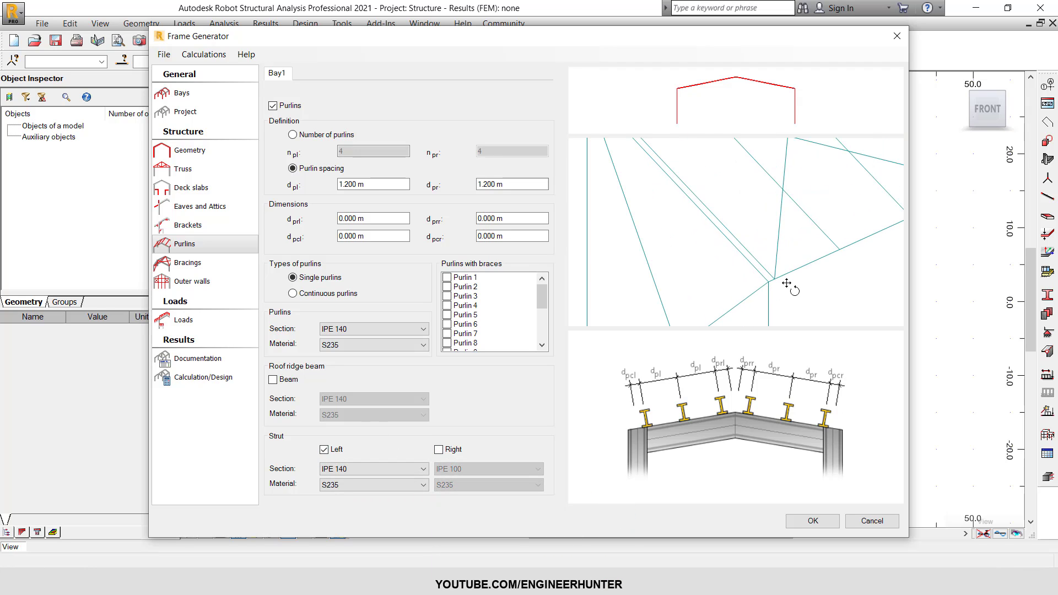
left_click(327, 451)
scroll(730, 257, "up", 3)
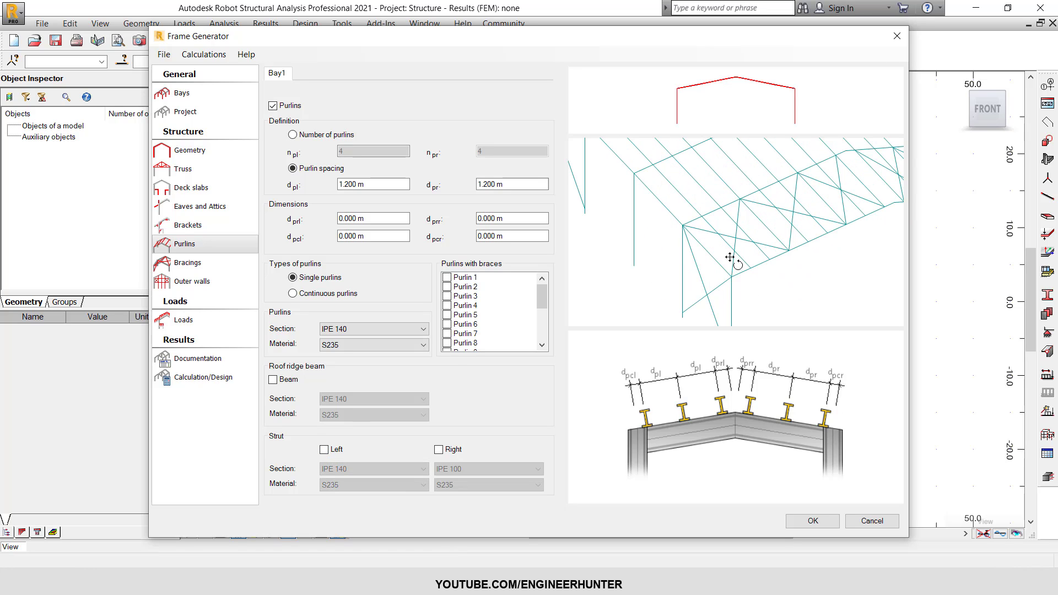
scroll(699, 269, "down", 3)
scroll(772, 284, "down", 3)
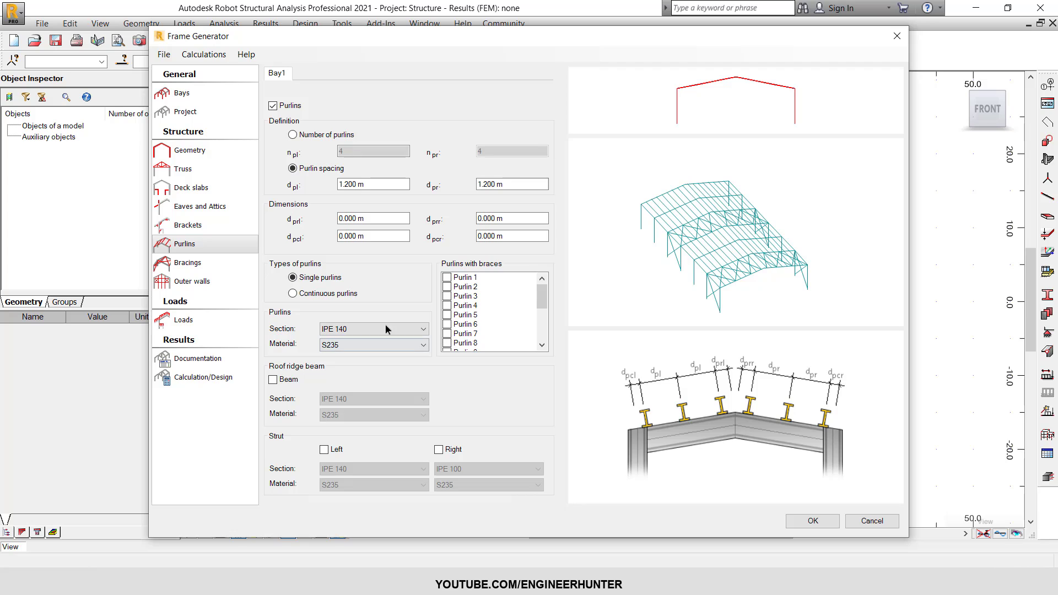
left_click(386, 329)
Step: Open the full section library and switch to the user profiles database
left_click(331, 329)
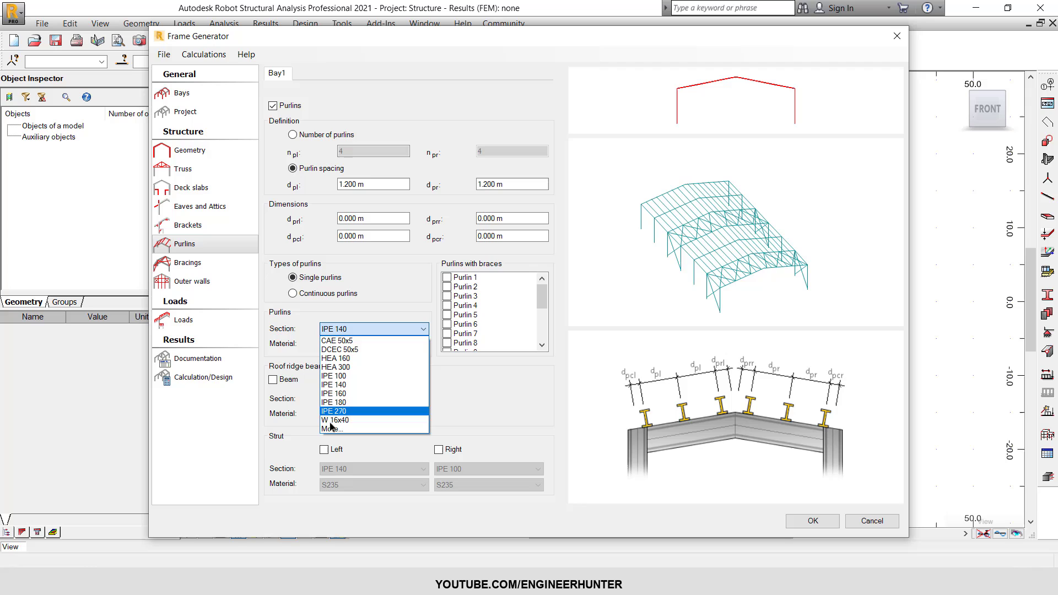
left_click(302, 337)
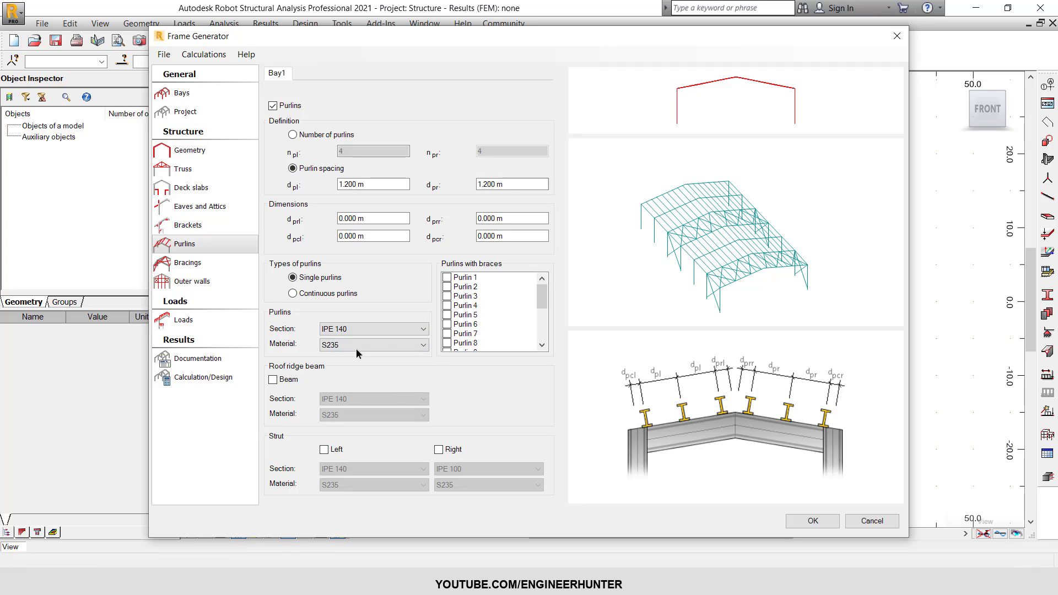
left_click(356, 331)
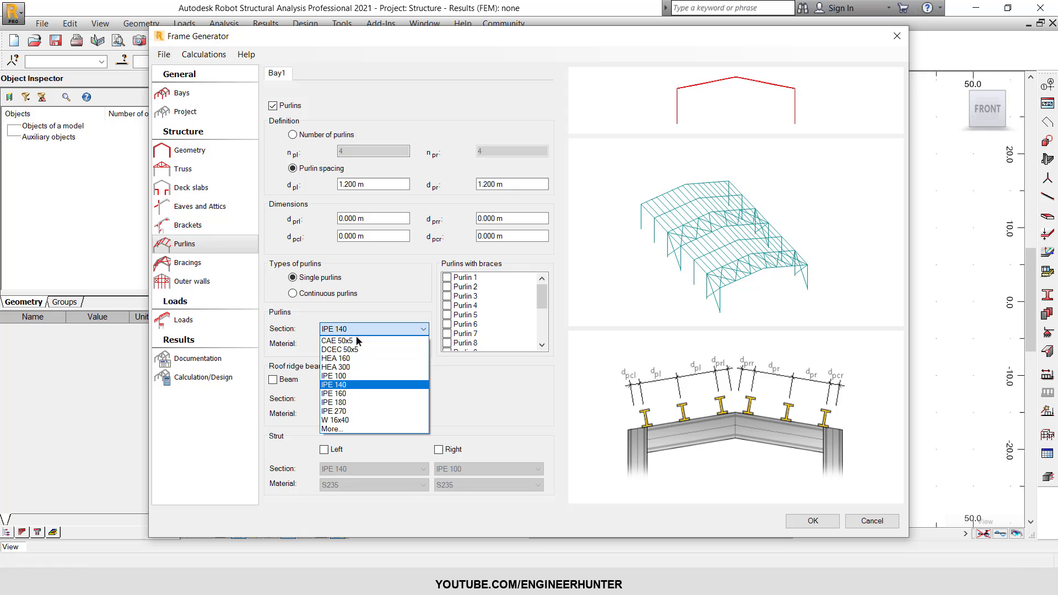
left_click(361, 428)
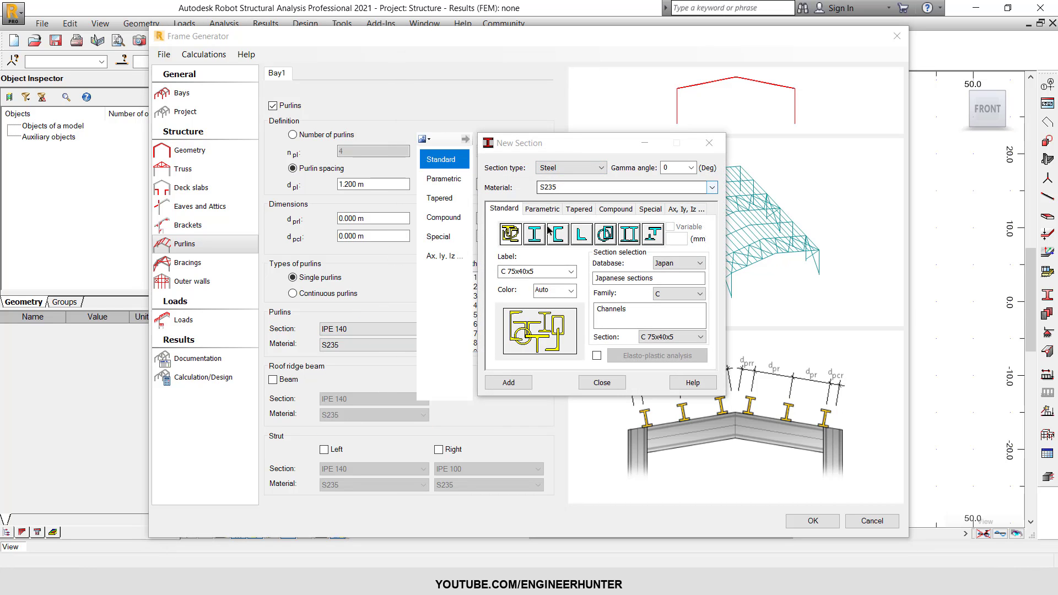
left_click(673, 295)
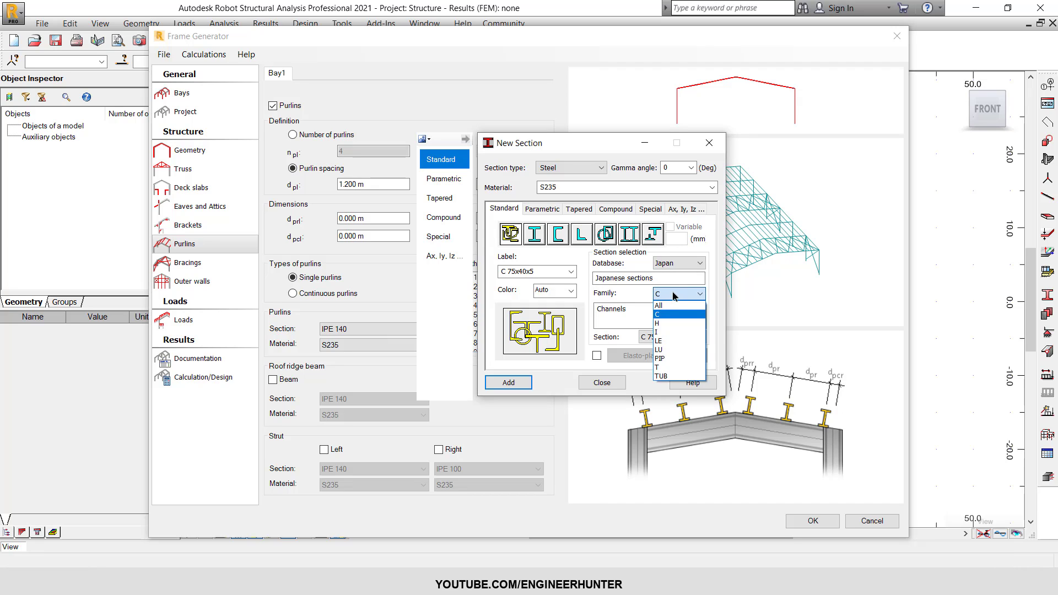
left_click(679, 263)
left_click(664, 280)
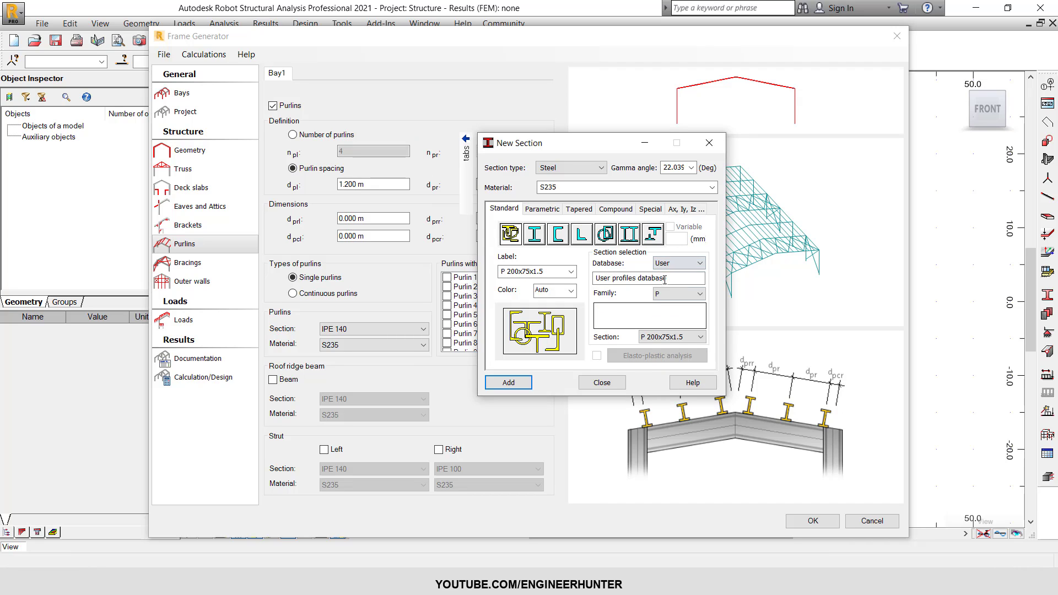
Step: Add the P-family section P 200x75x1.5 in CF450 steel
left_click(678, 294)
left_click(653, 337)
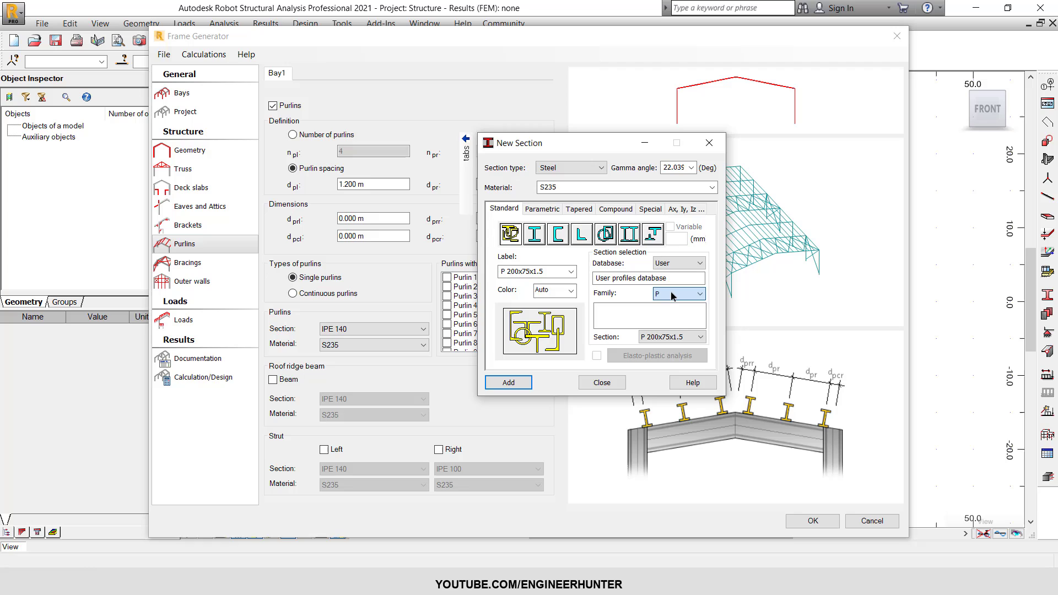
left_click(653, 338)
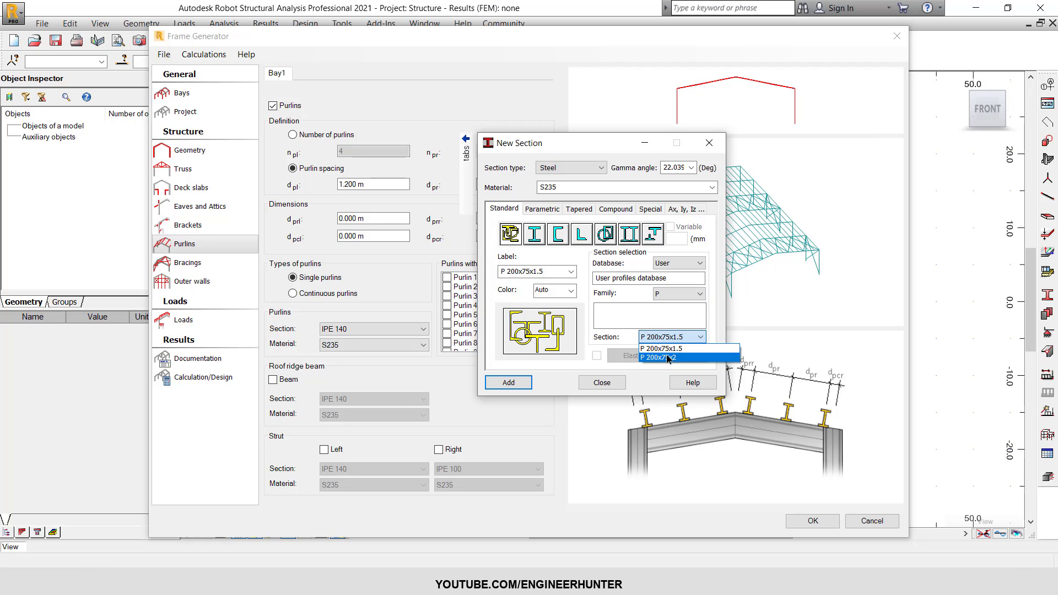
left_click(660, 348)
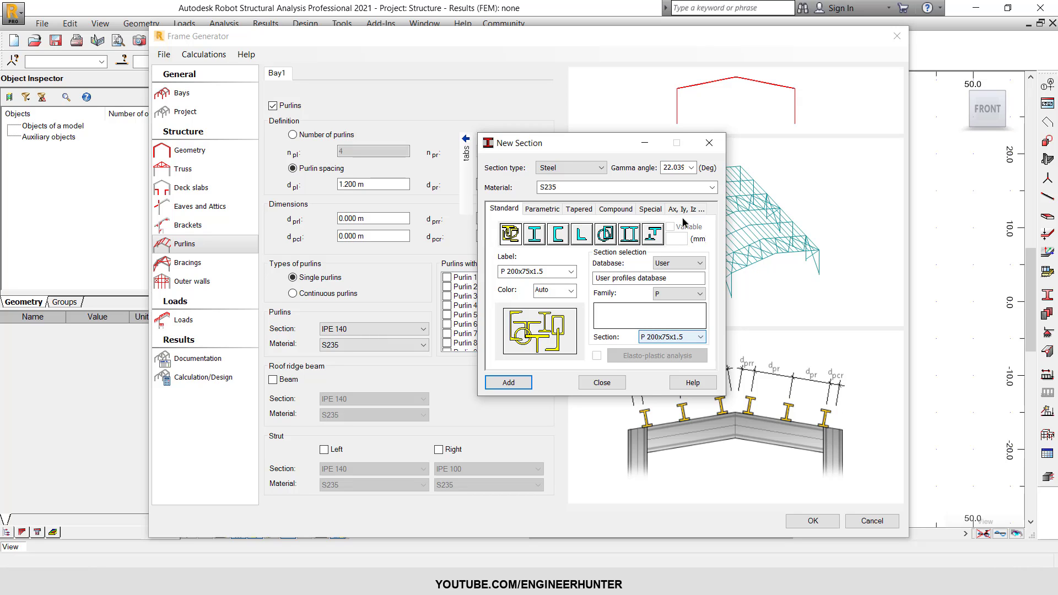
left_click(712, 188)
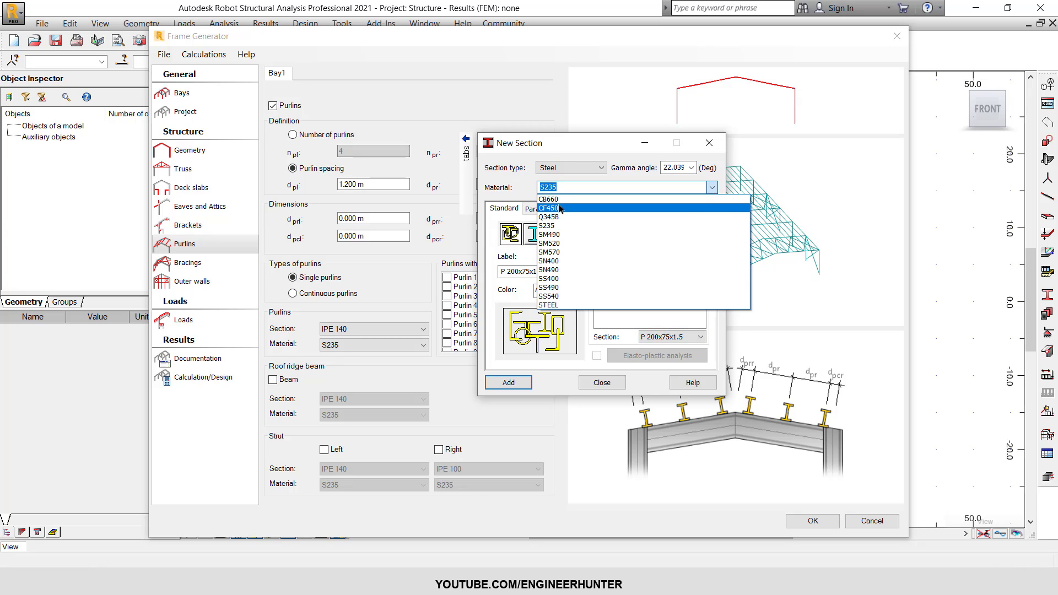
left_click(548, 201)
left_click(602, 383)
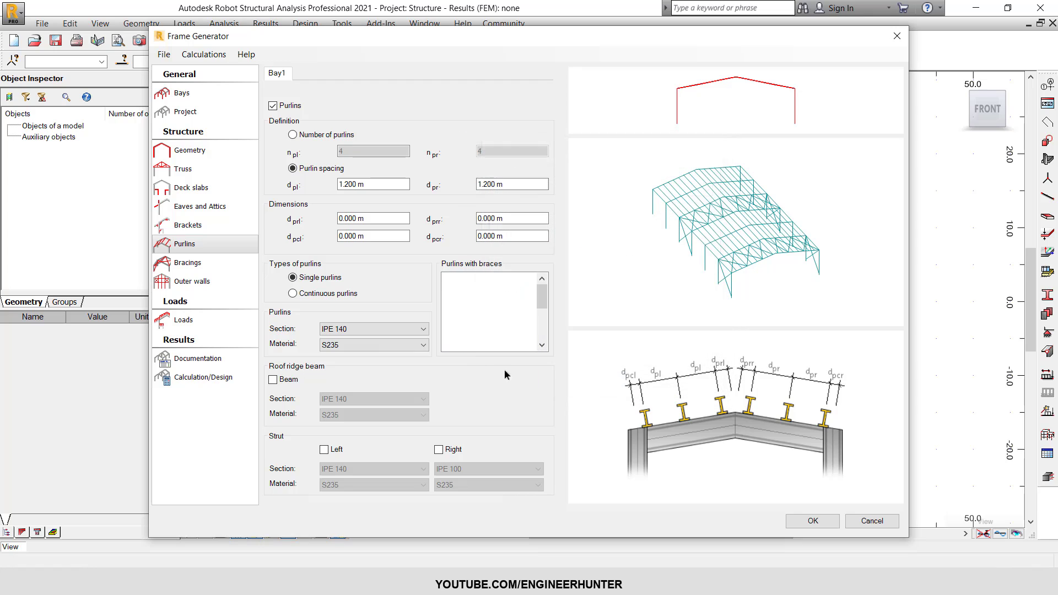
Step: Set the purlins to section P 200x75x1.5 with CF450 material
left_click(375, 329)
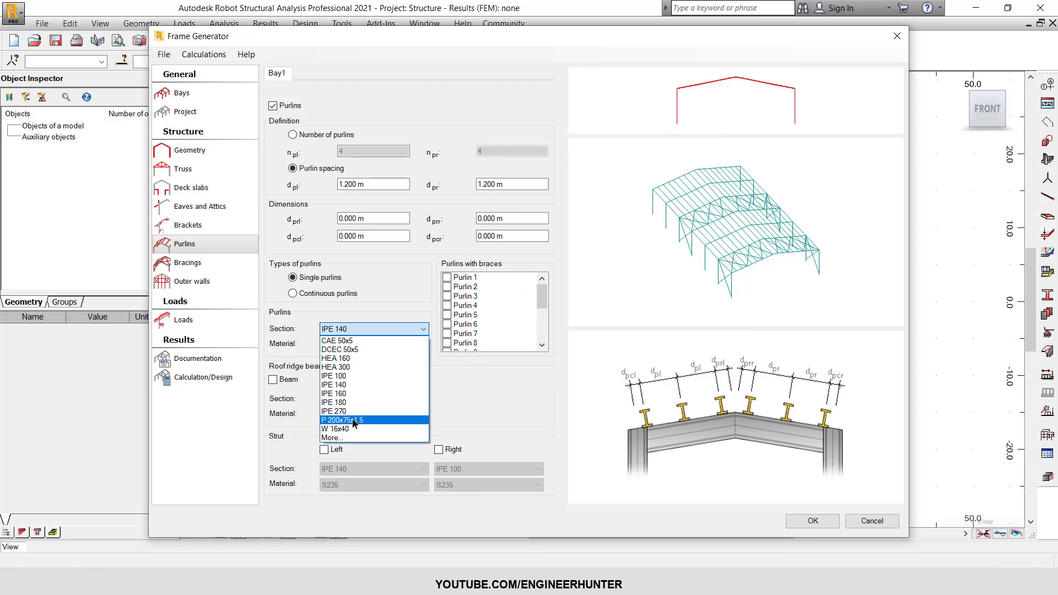
left_click(355, 423)
left_click(369, 345)
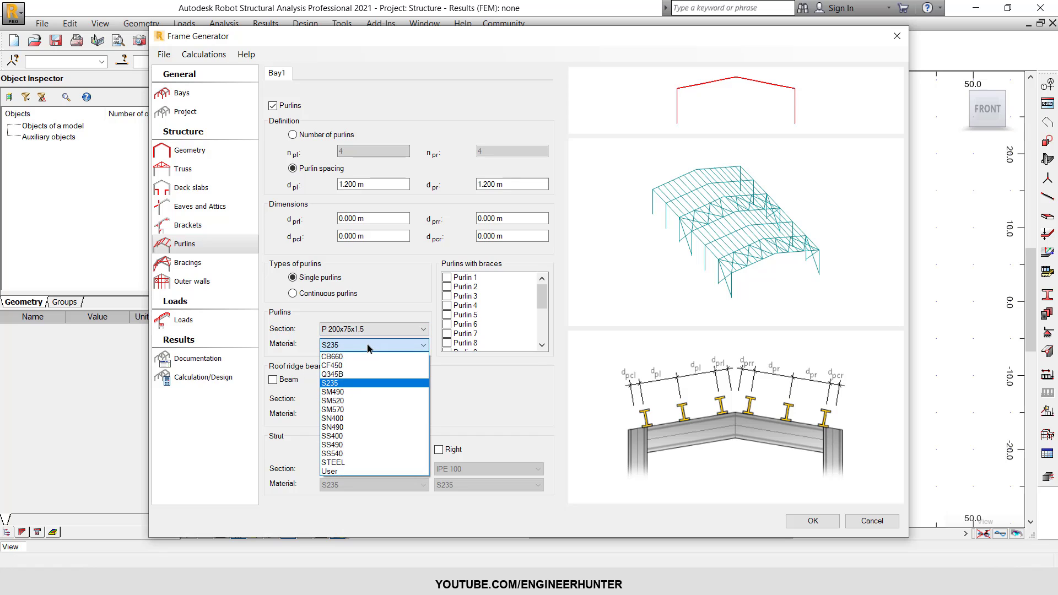
left_click(337, 365)
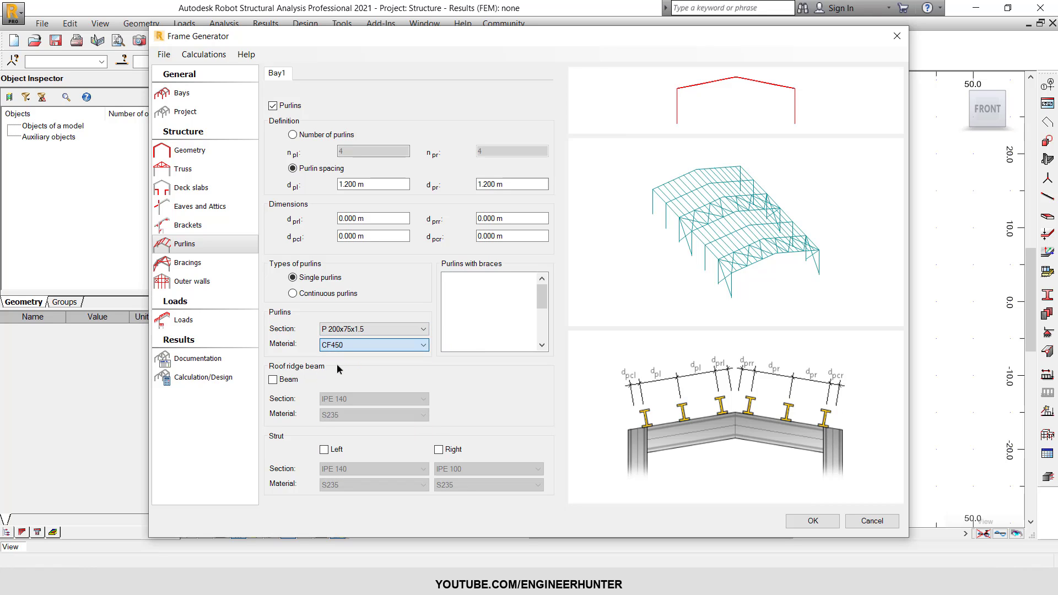
Step: Add X bracing to span 6 left wall, roof and right wall, with roof-slope count 3
left_click(187, 262)
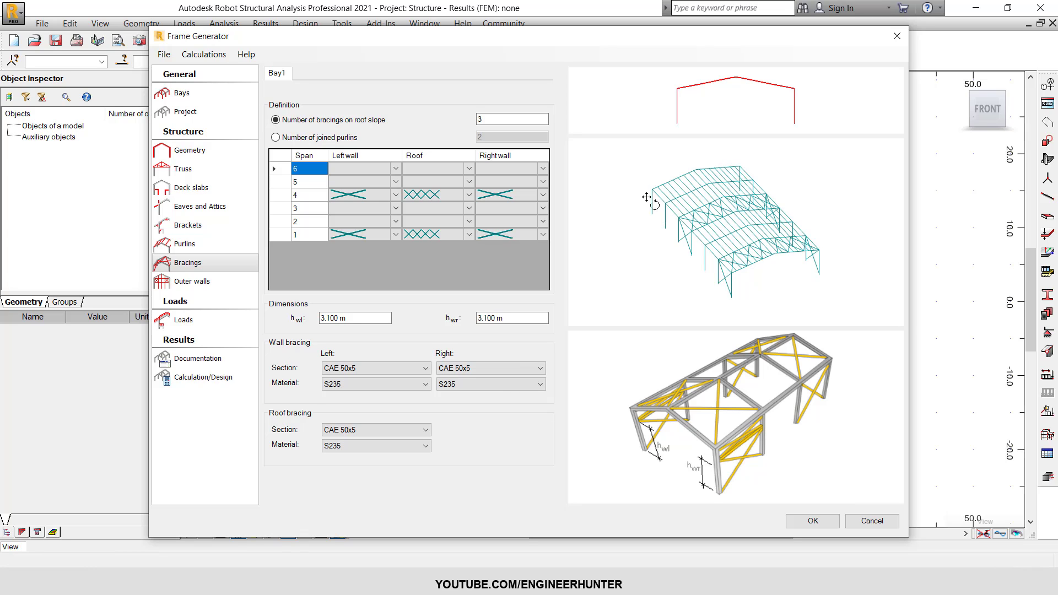
left_click(368, 168)
left_click(396, 168)
left_click(348, 187)
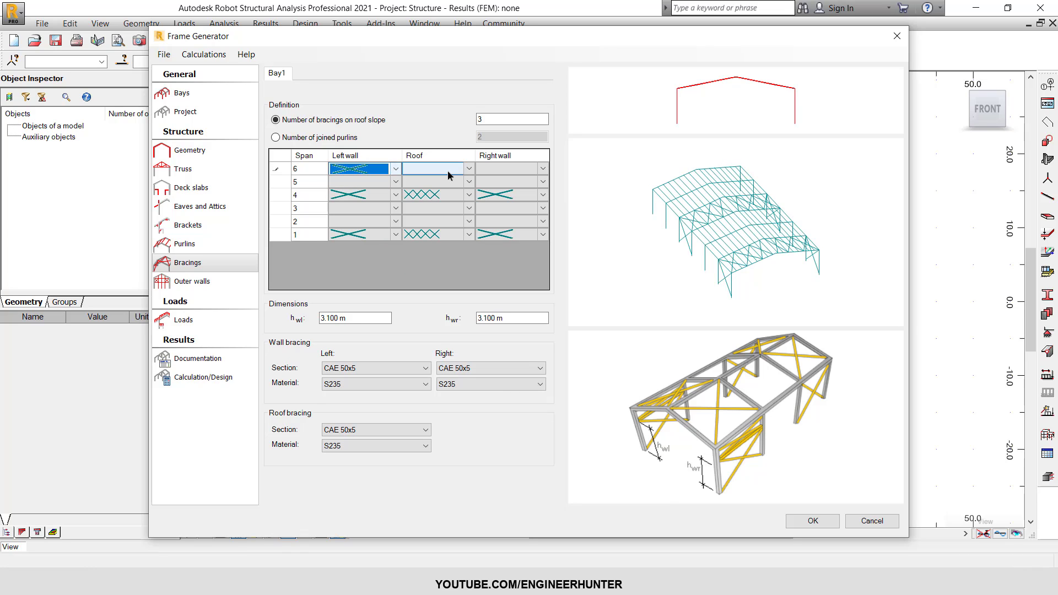
left_click(469, 168)
left_click(441, 180)
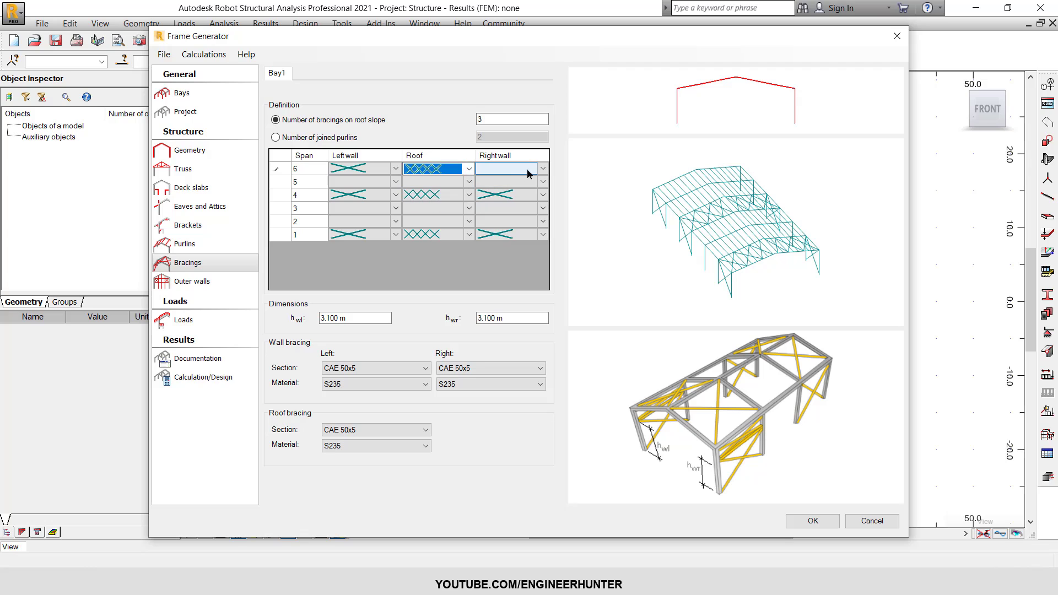
left_click(534, 169)
left_click(543, 169)
left_click(496, 187)
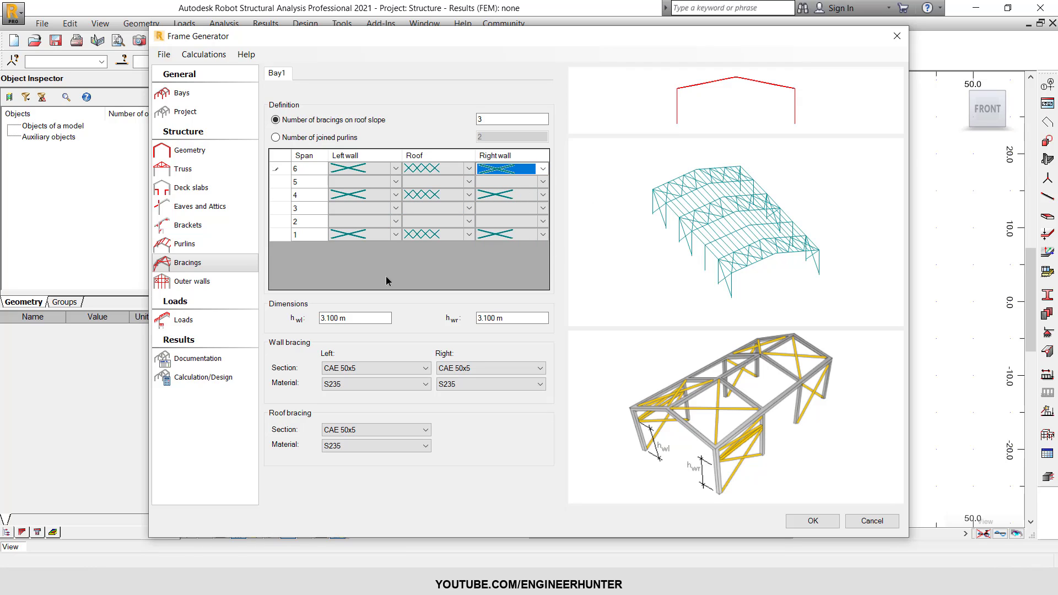
double_click(481, 119)
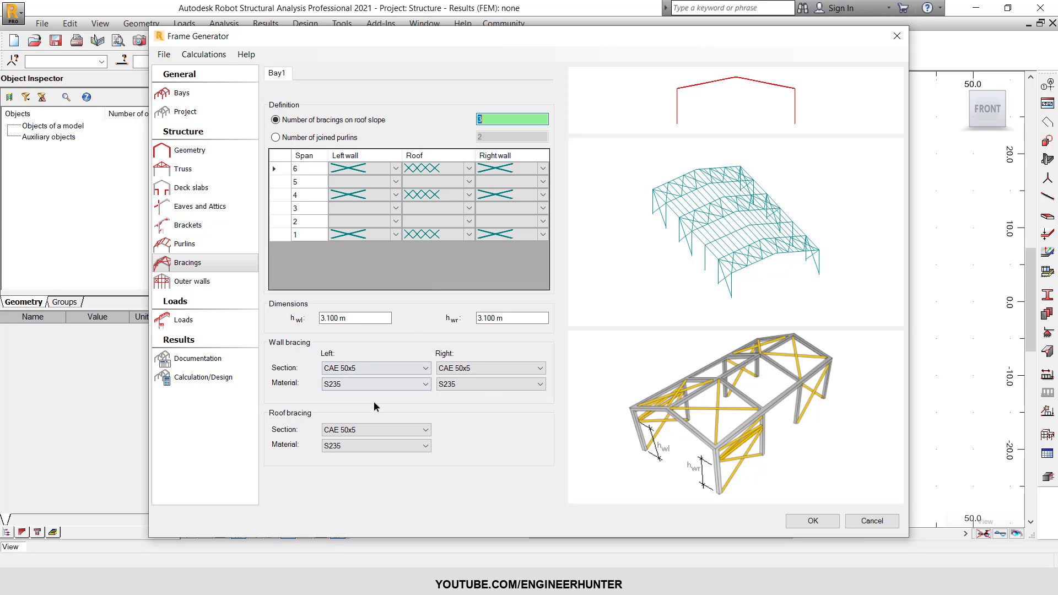
Step: Set the left and right wall bracing materials to CB660
left_click(373, 384)
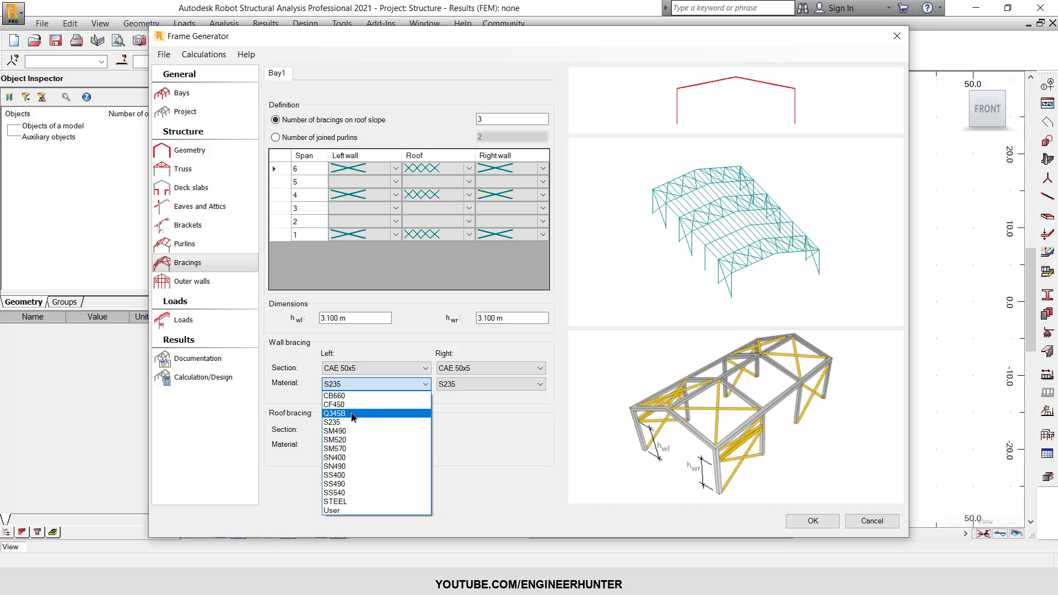
left_click(336, 395)
left_click(441, 385)
left_click(438, 396)
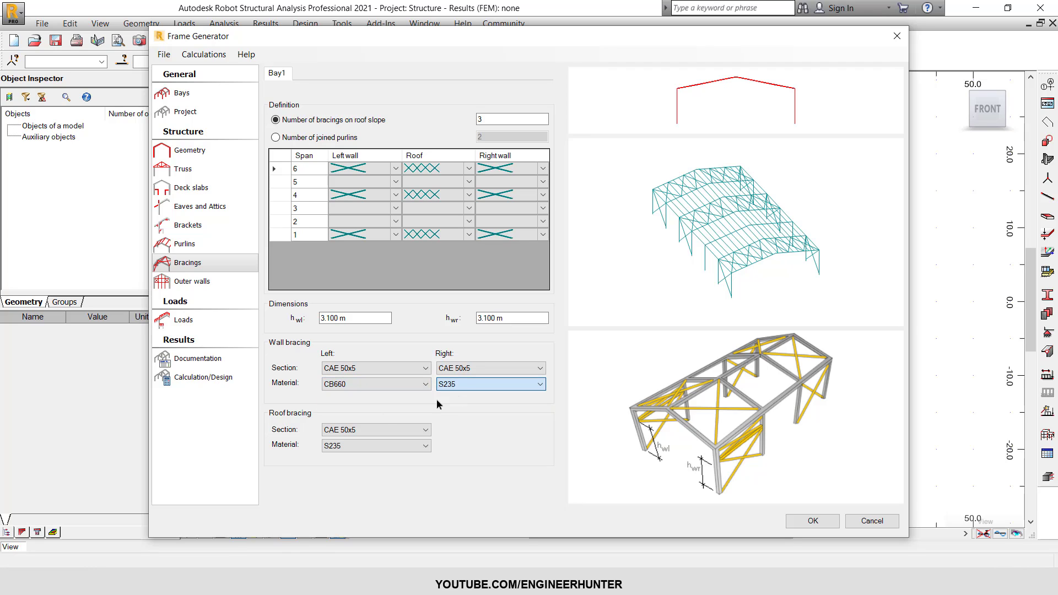
left_click(350, 445)
left_click(349, 455)
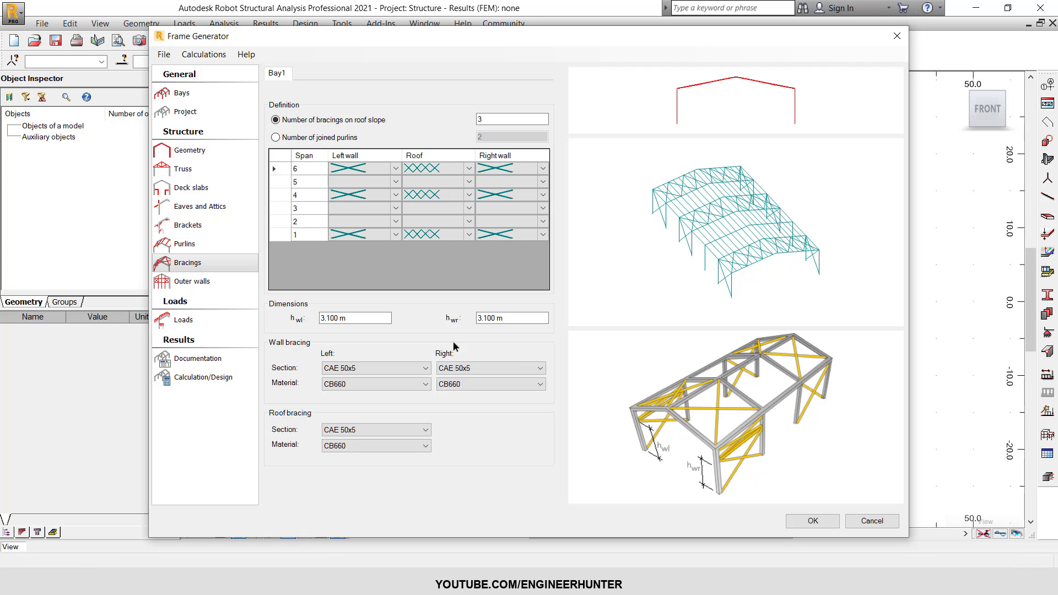
left_click(188, 282)
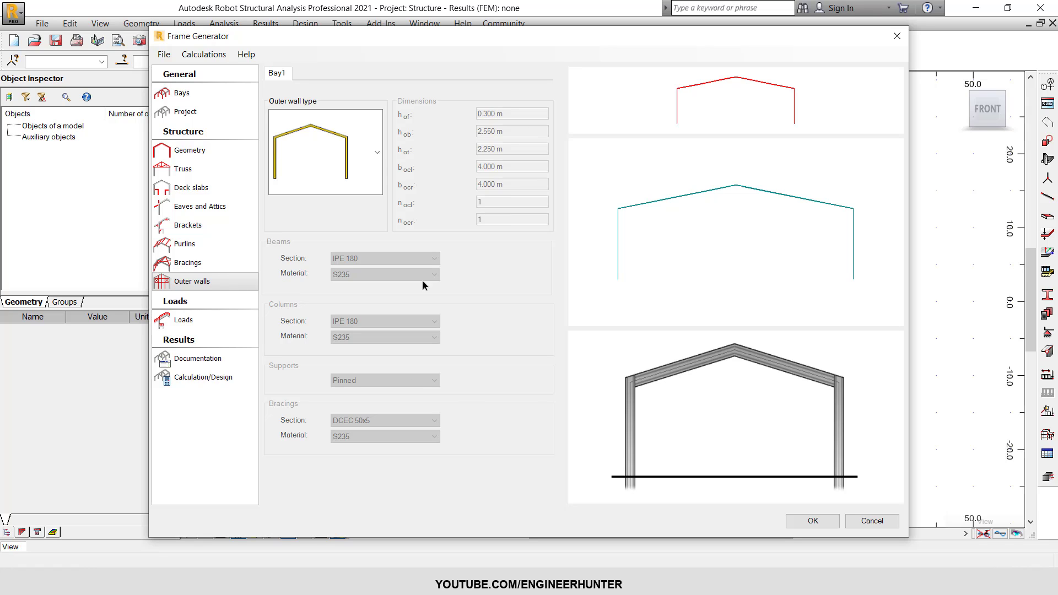
Step: Use a gable wall with intermediate IPE 180 columns in S235 on pinned supports
left_click(377, 154)
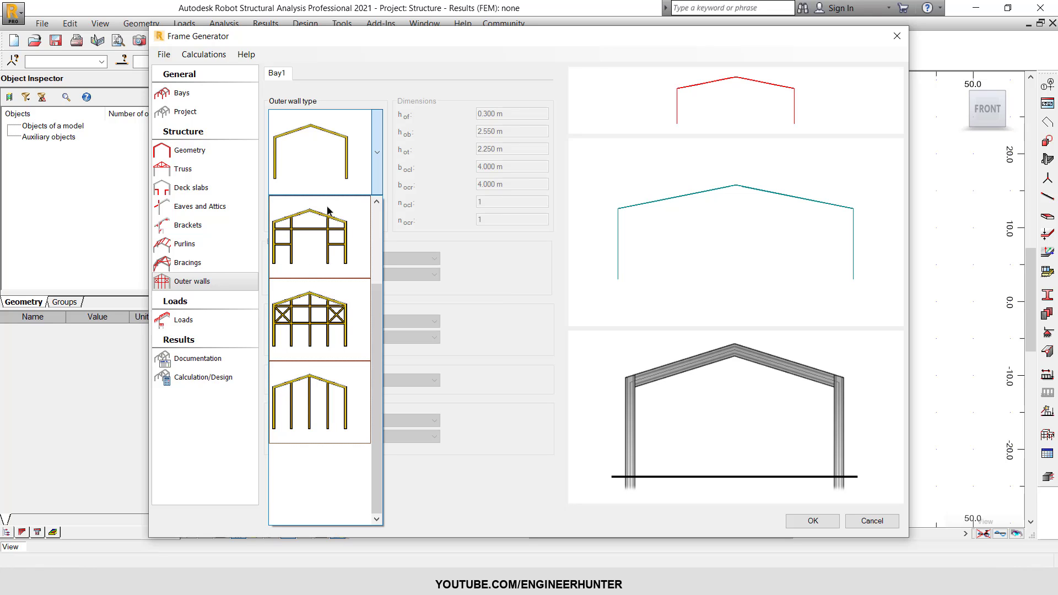
left_click(316, 407)
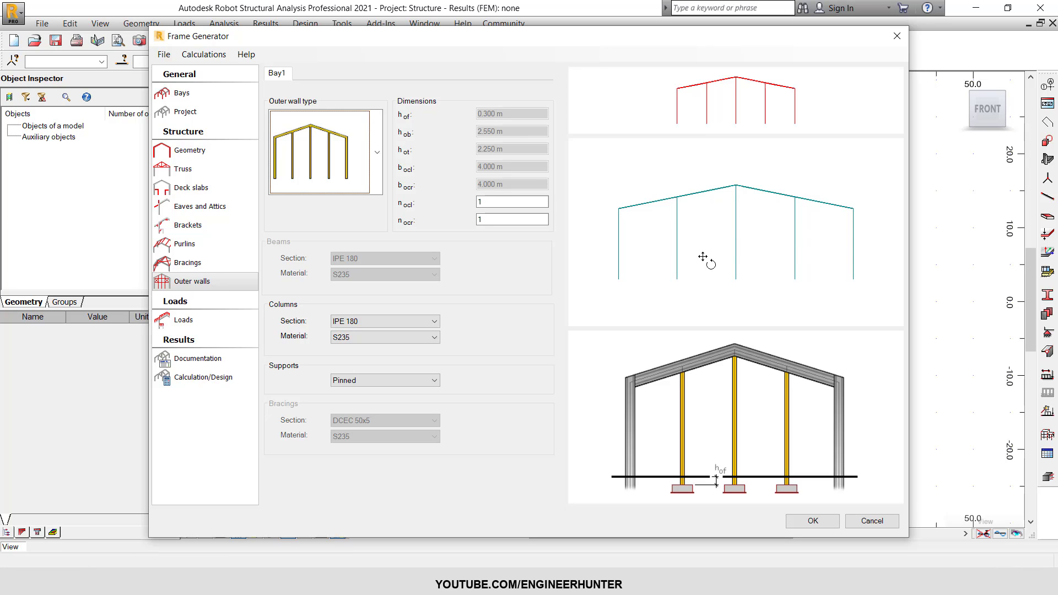
left_click(389, 321)
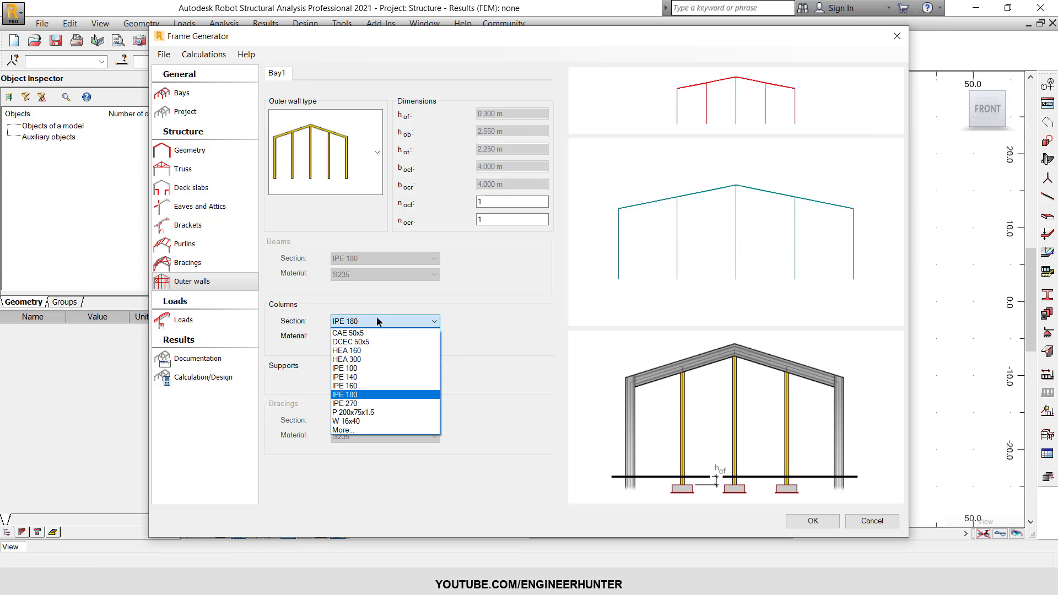
left_click(353, 329)
left_click(344, 336)
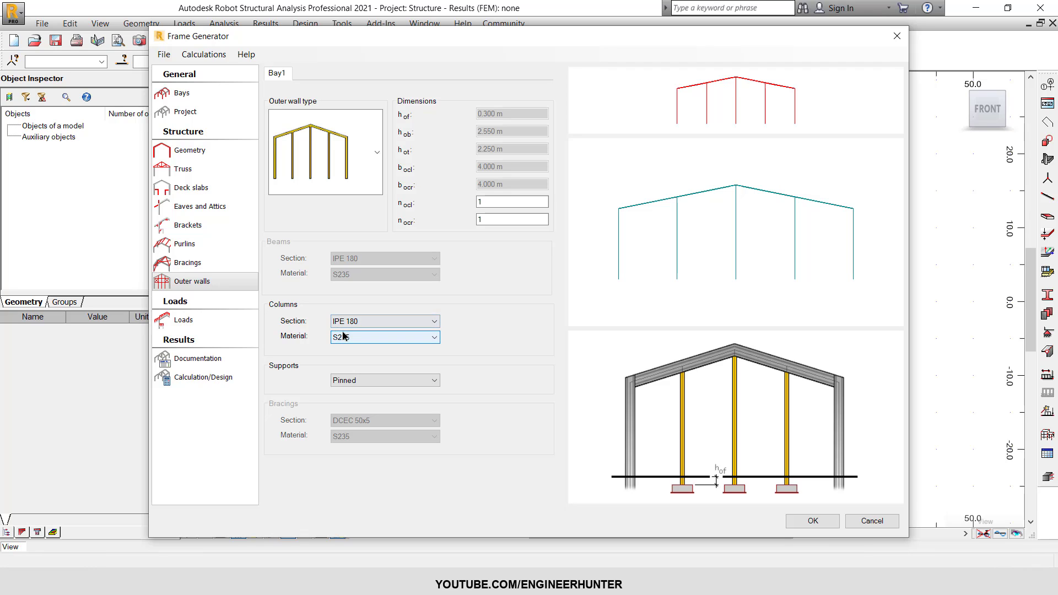
left_click(356, 382)
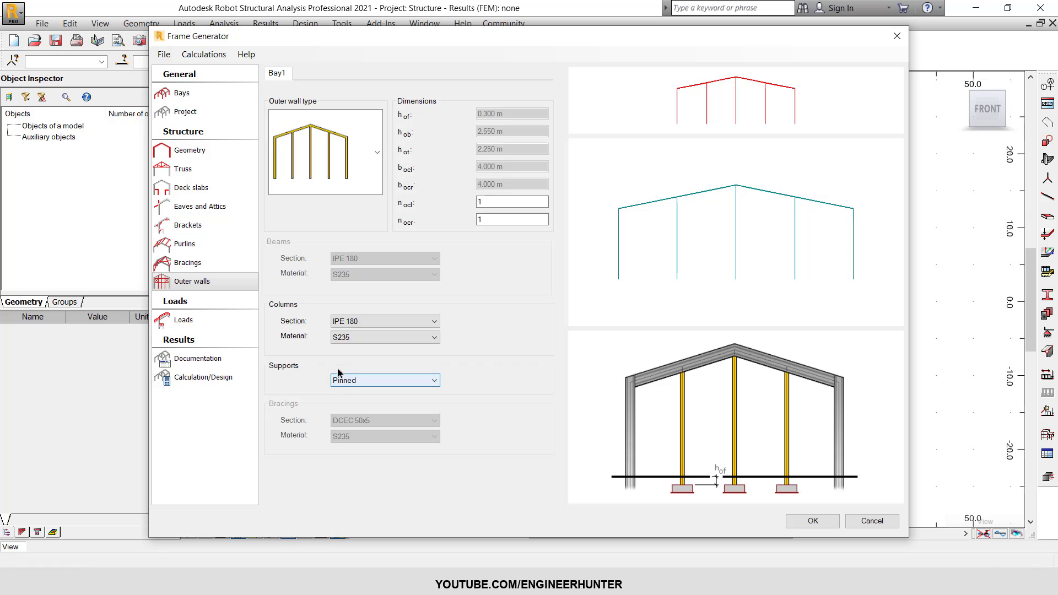
left_click(220, 325)
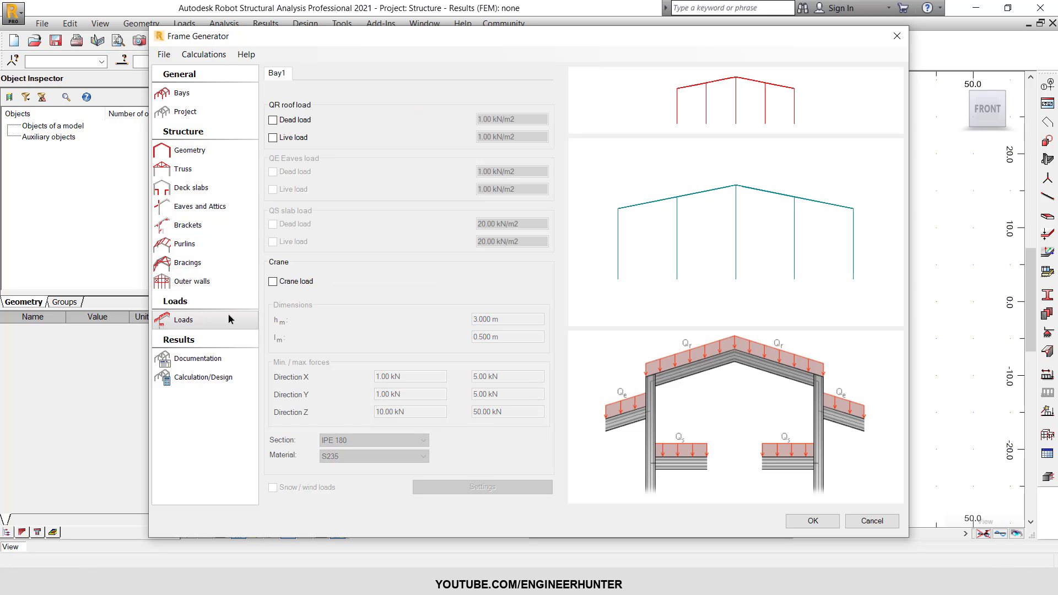
Step: Enable roof dead and live loads, leaving crane load switched off
left_click(273, 120)
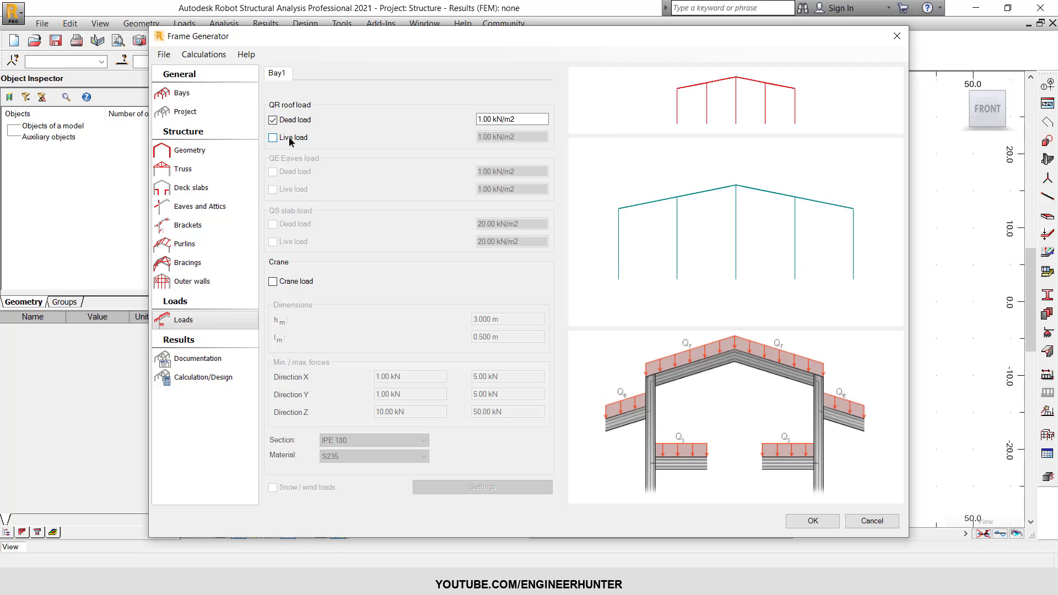
left_click(290, 141)
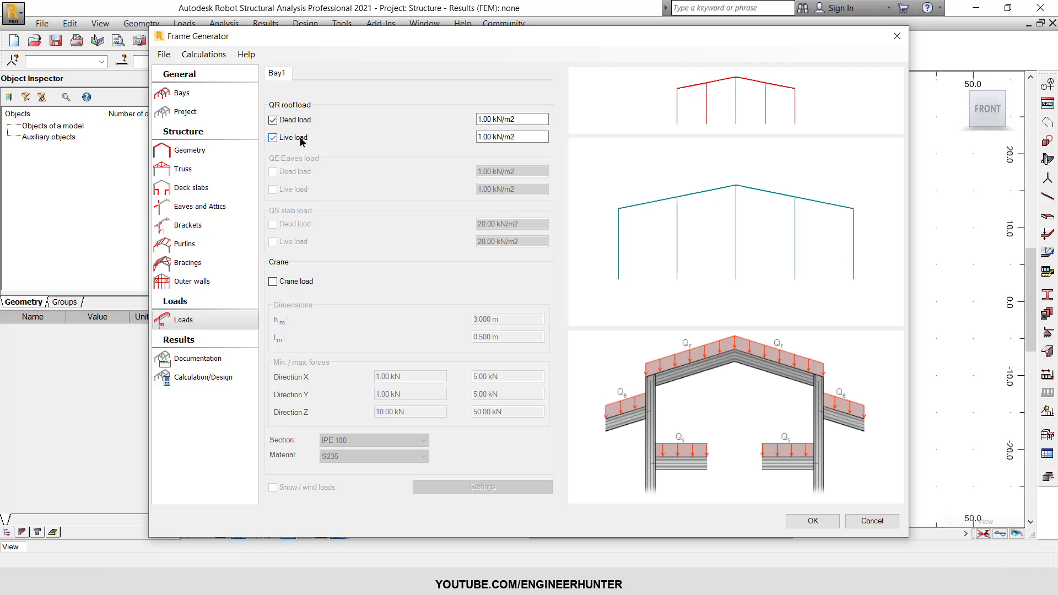
left_click(296, 282)
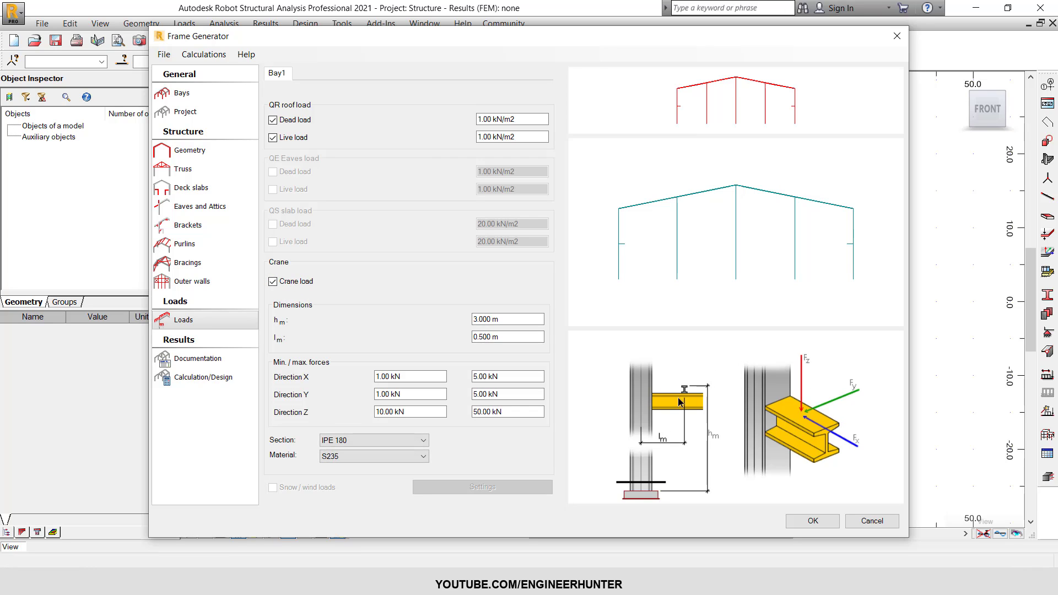
left_click(292, 282)
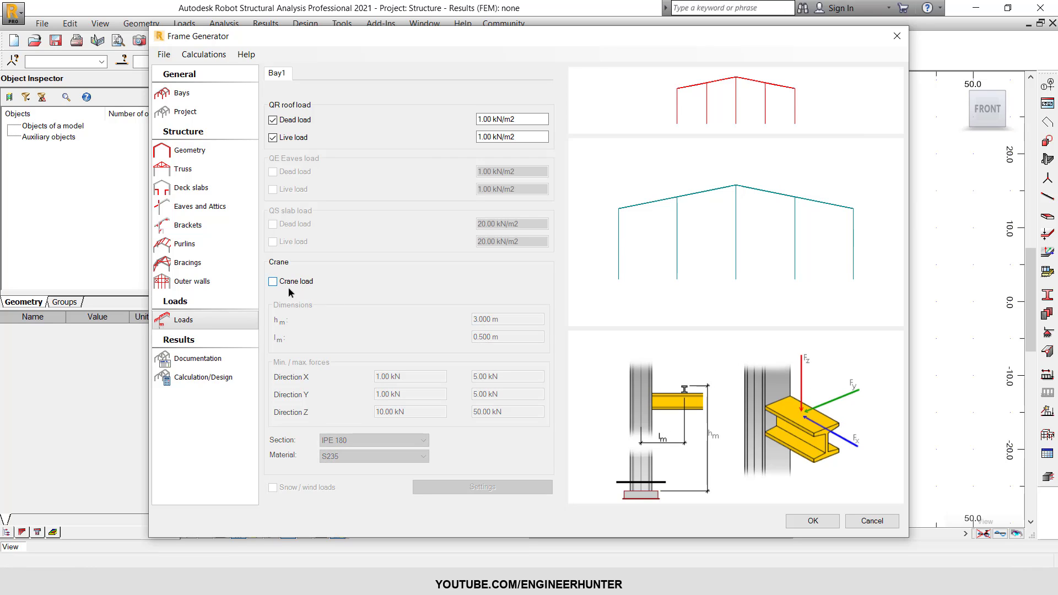
Step: Set the roof dead load to 0.10 kN/m2 and live load to 0.30 kN/m2
left_click(461, 118)
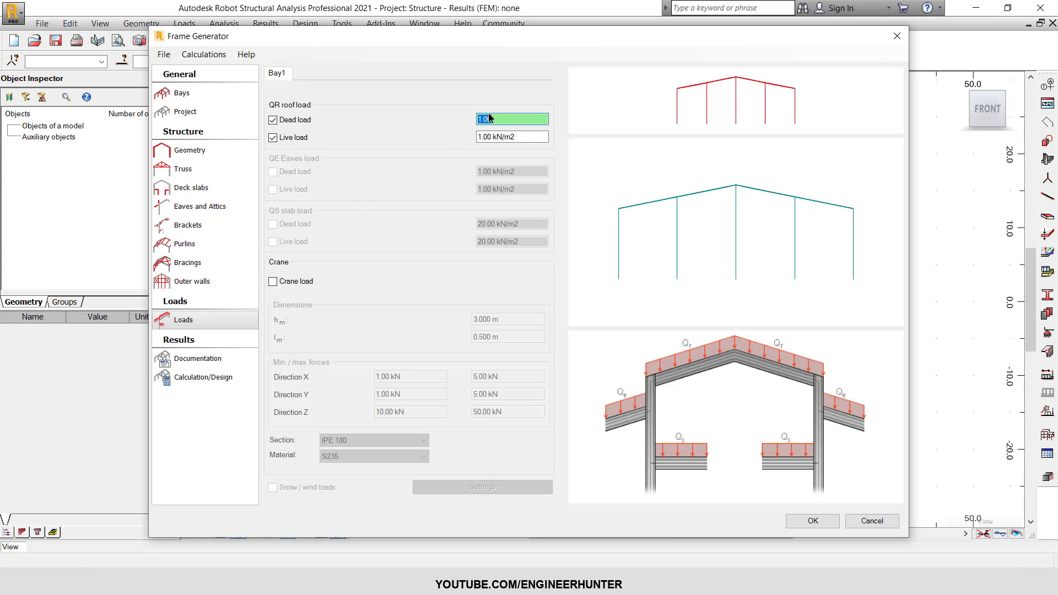
type("0")
key("Tab")
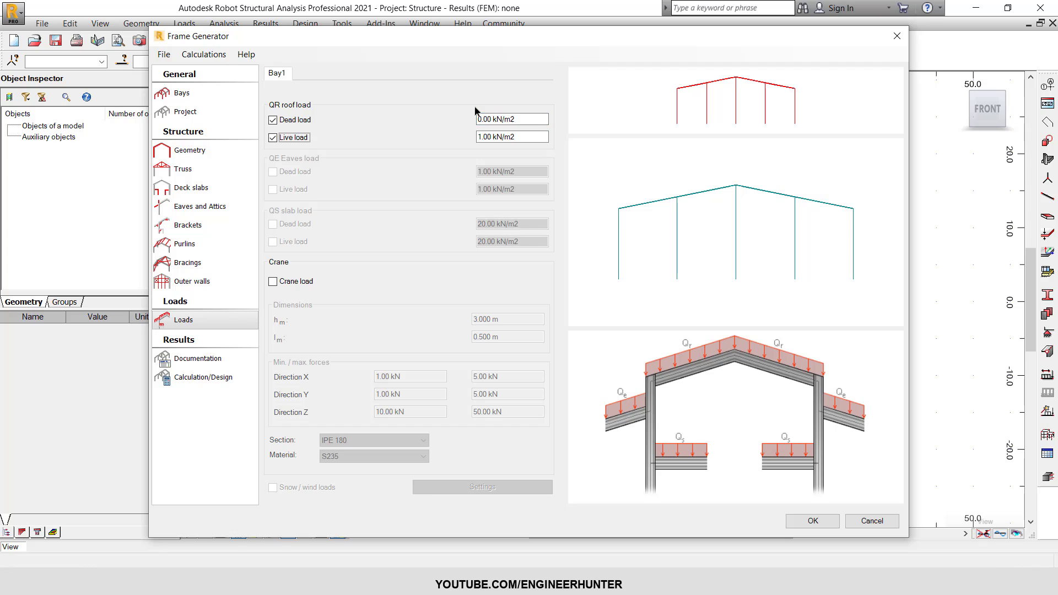
left_click(499, 120)
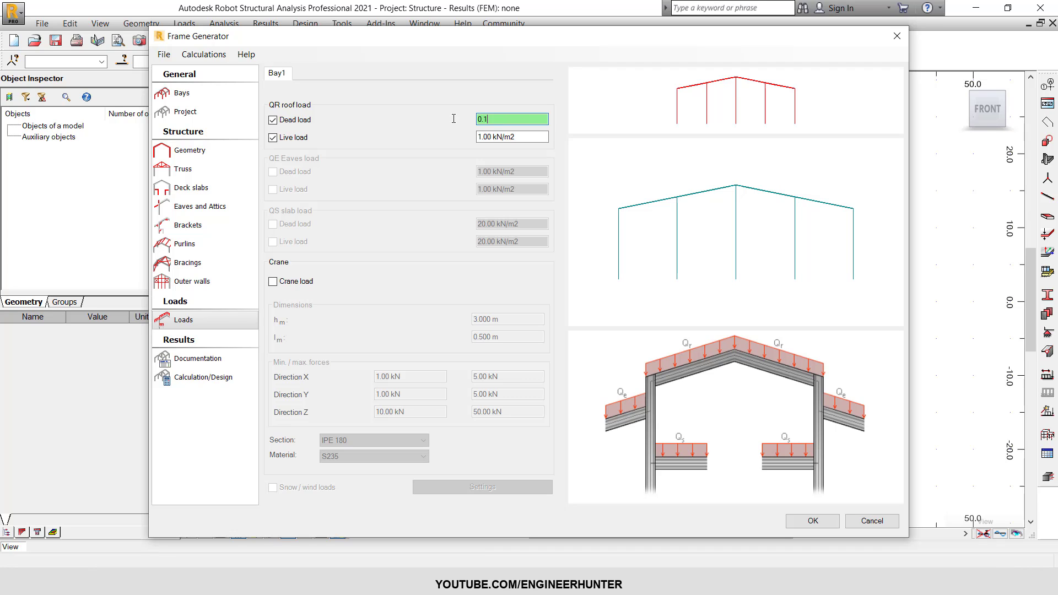
key("Tab")
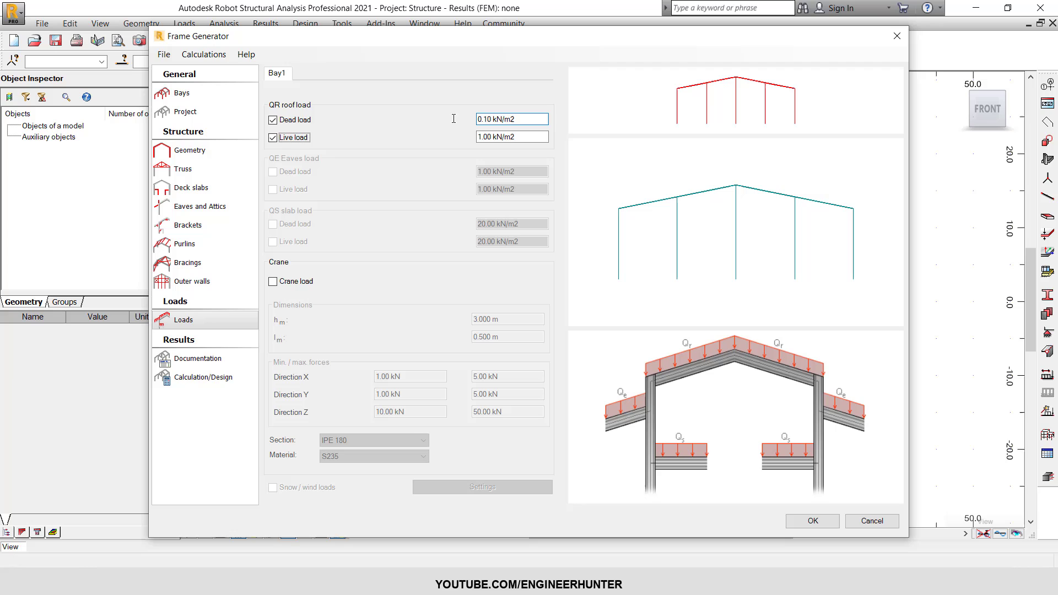
left_click(485, 135)
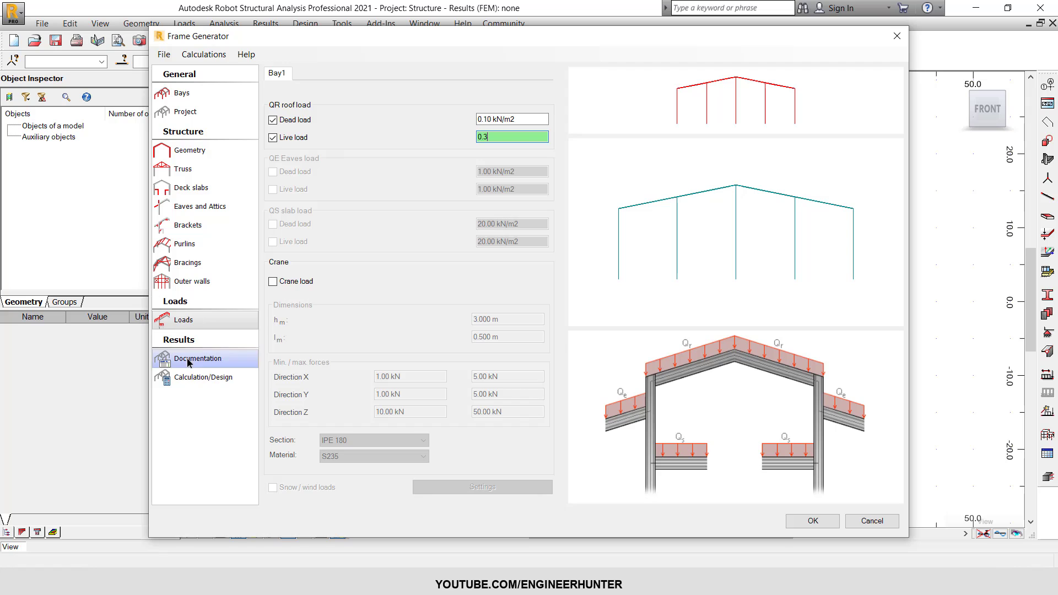
left_click(205, 356)
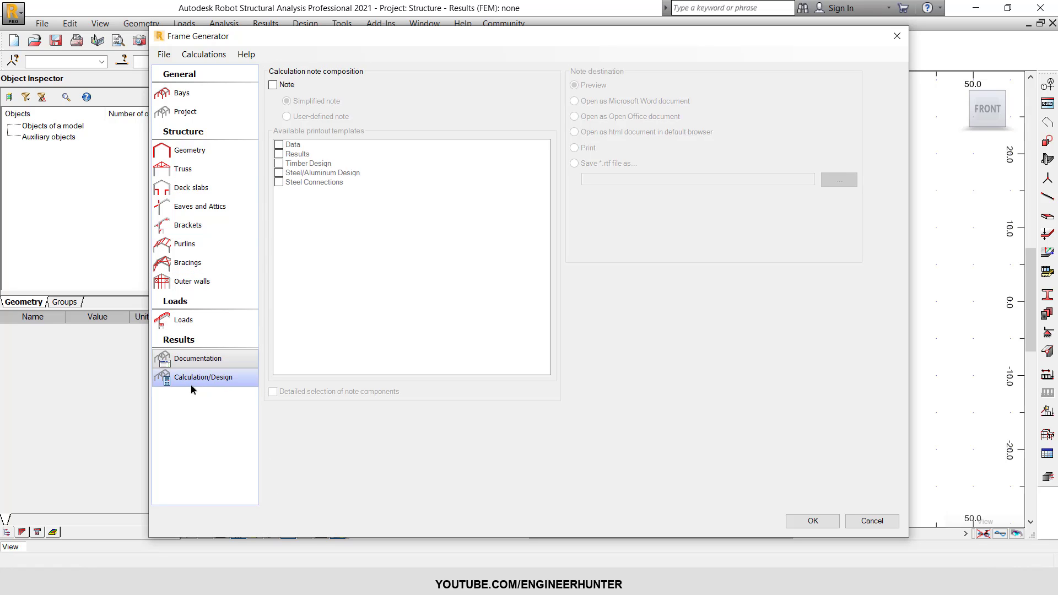
Step: Review the Calculation/Design and Loads pages, then confirm the Frame Generator settings
left_click(190, 380)
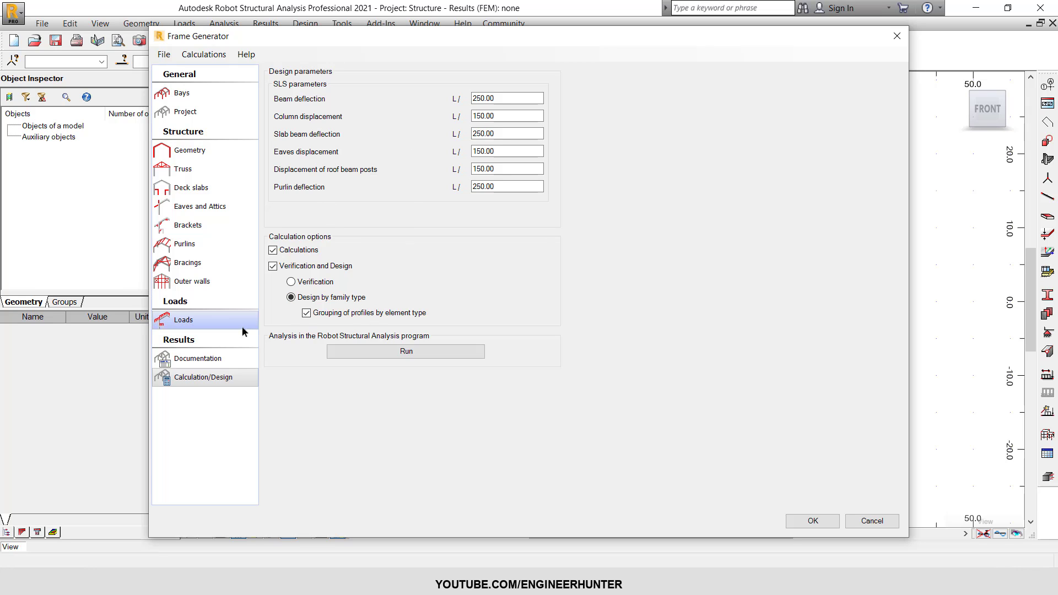
left_click(217, 325)
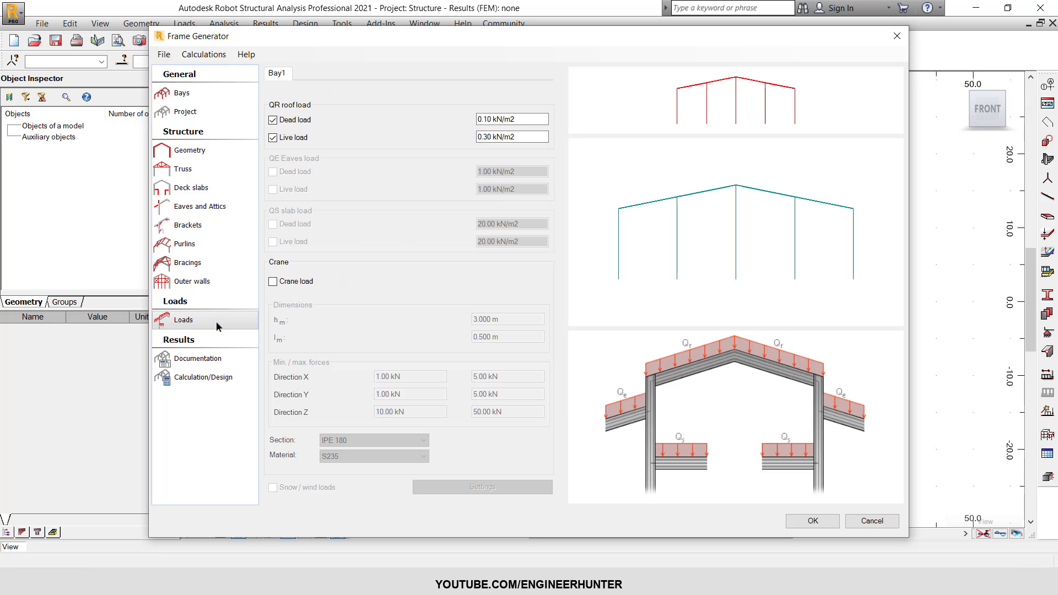
left_click(221, 377)
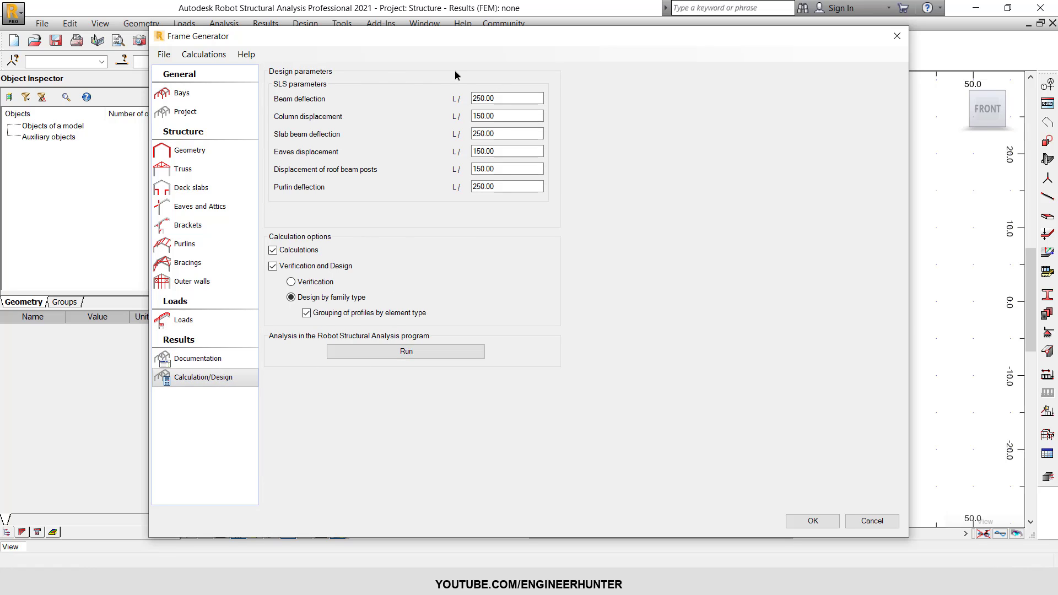
left_click(210, 327)
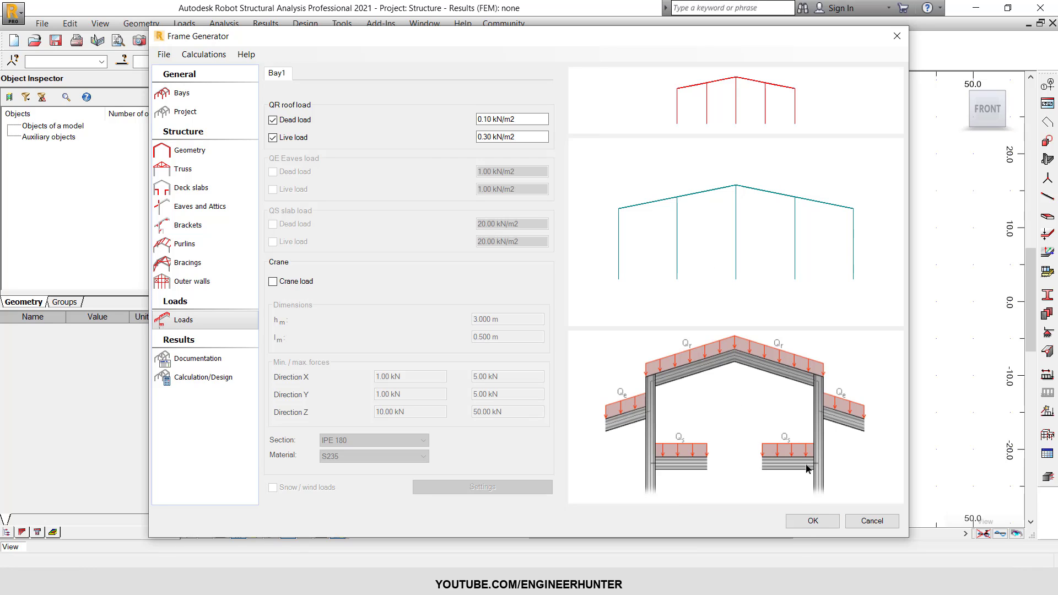
left_click(813, 521)
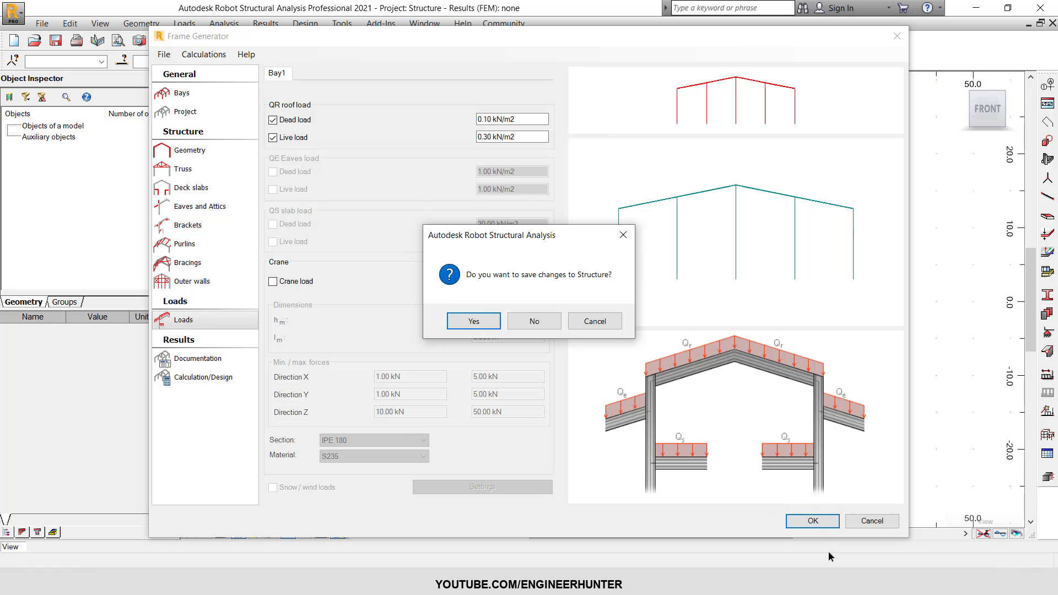
Step: Save the project as Structure.rtd on the Desktop
left_click(490, 323)
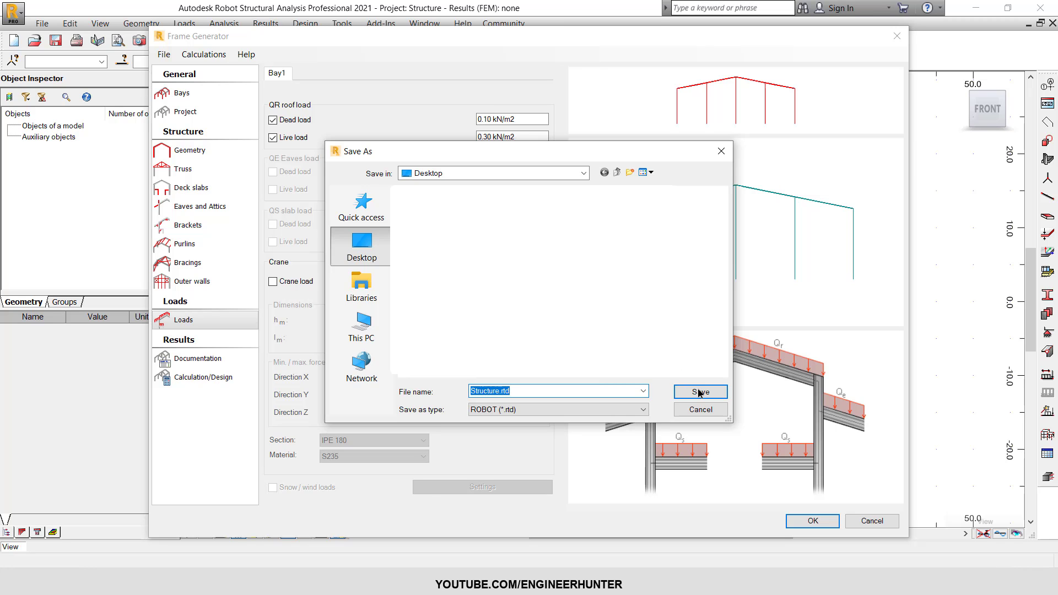
left_click(699, 392)
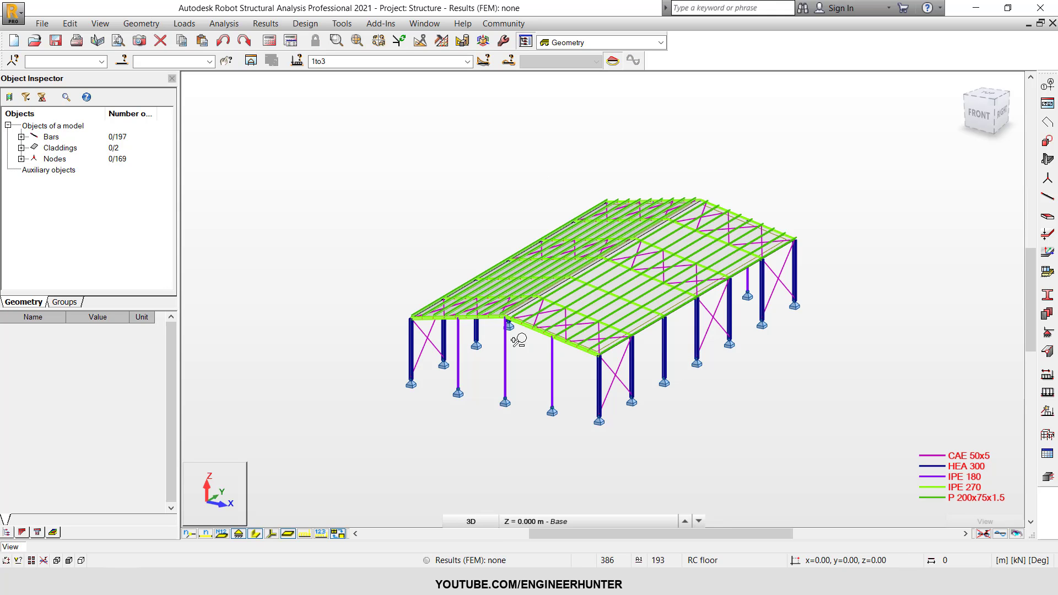
left_click(975, 100)
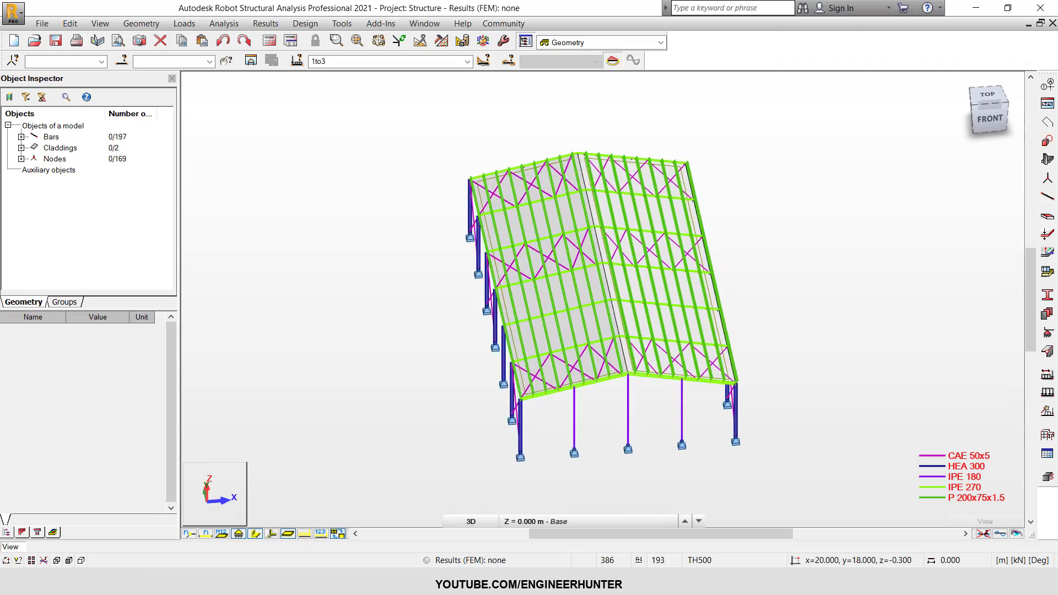
scroll(645, 469, "up", 4)
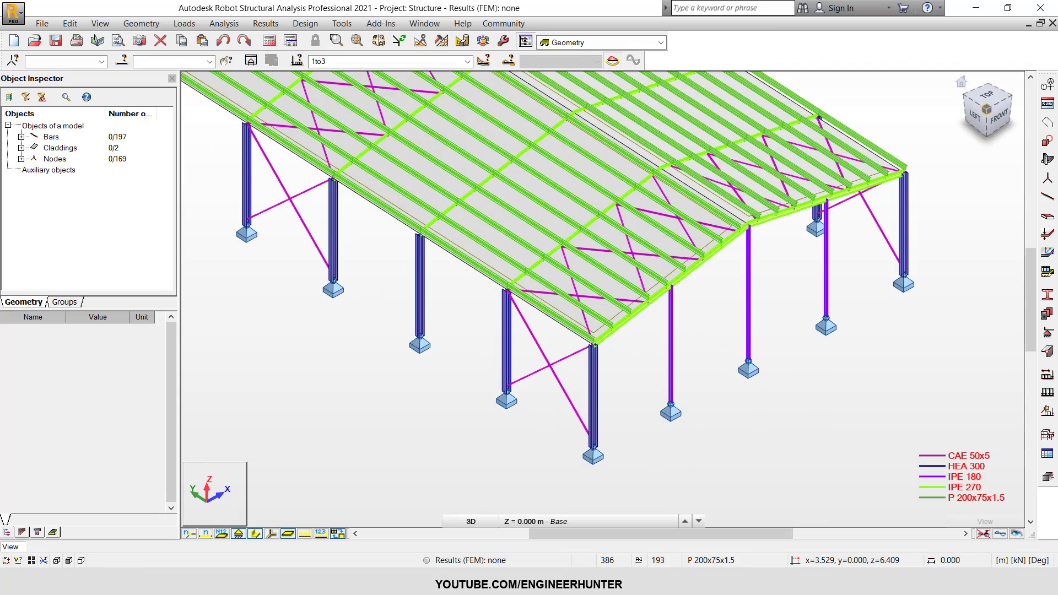
scroll(725, 242, "up", 8)
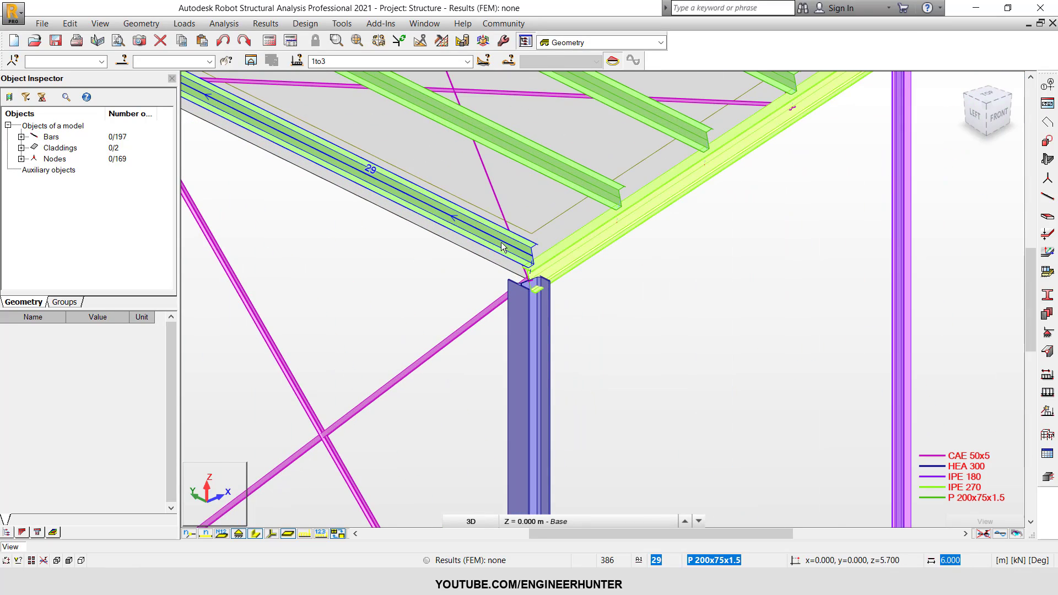
scroll(551, 273, "down", 3)
scroll(485, 135, "down", 3)
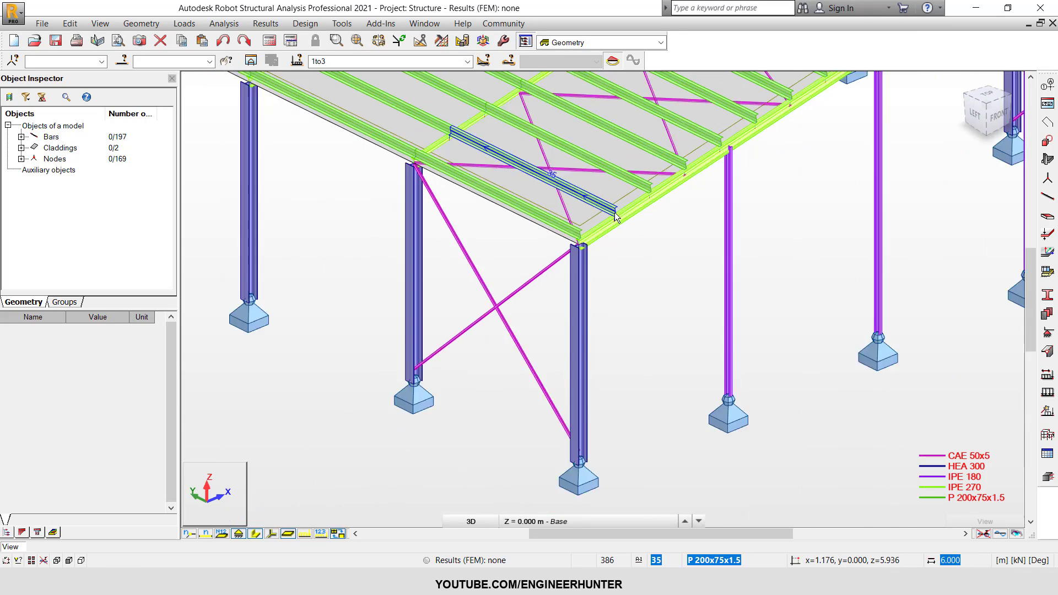
scroll(631, 214, "up", 1)
left_click(631, 215)
scroll(640, 231, "down", 2)
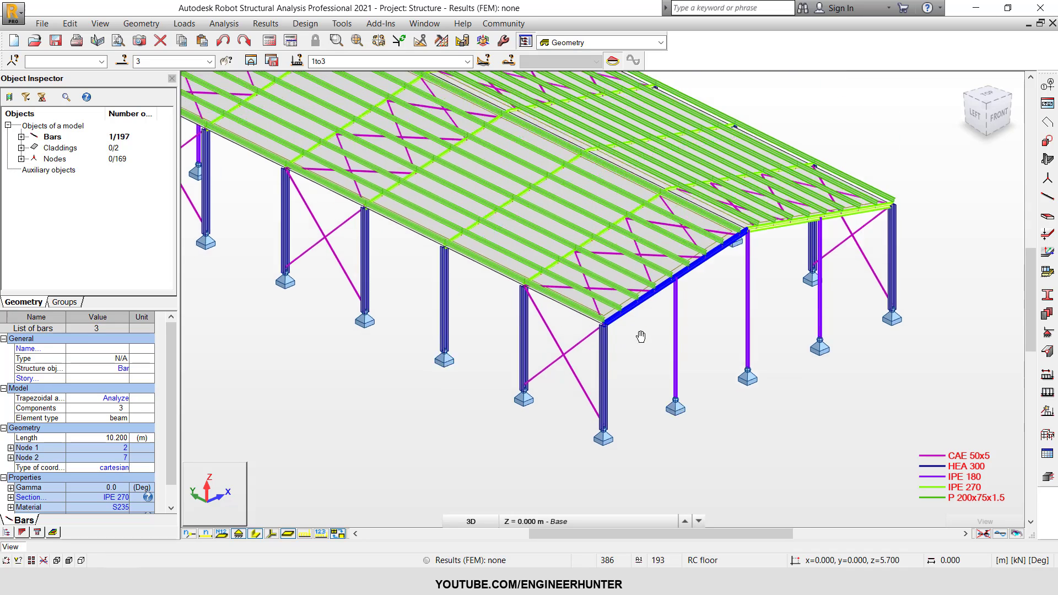
key("Escape")
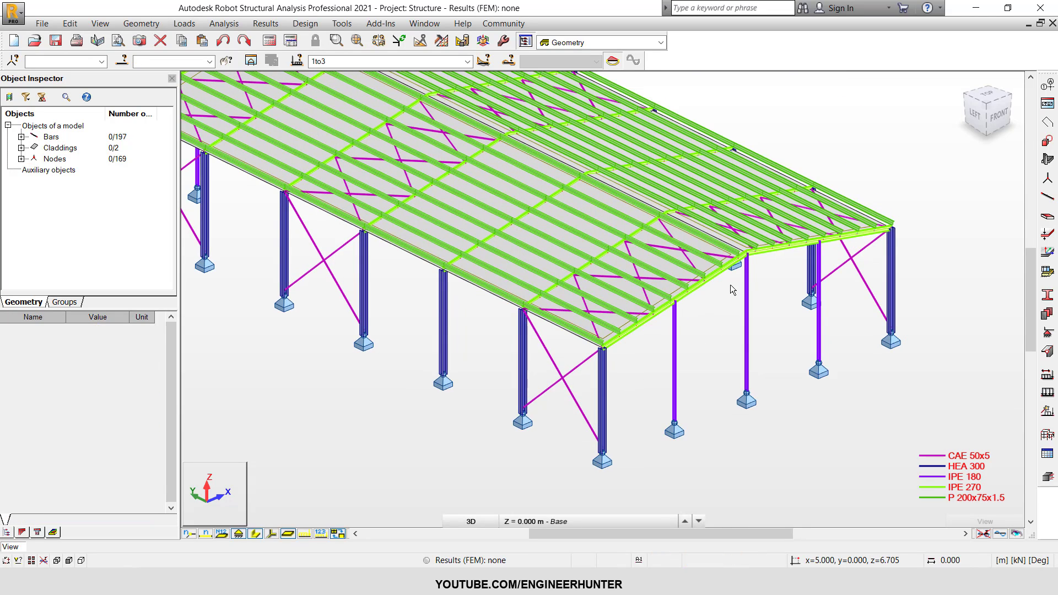
scroll(709, 354, "down", 5)
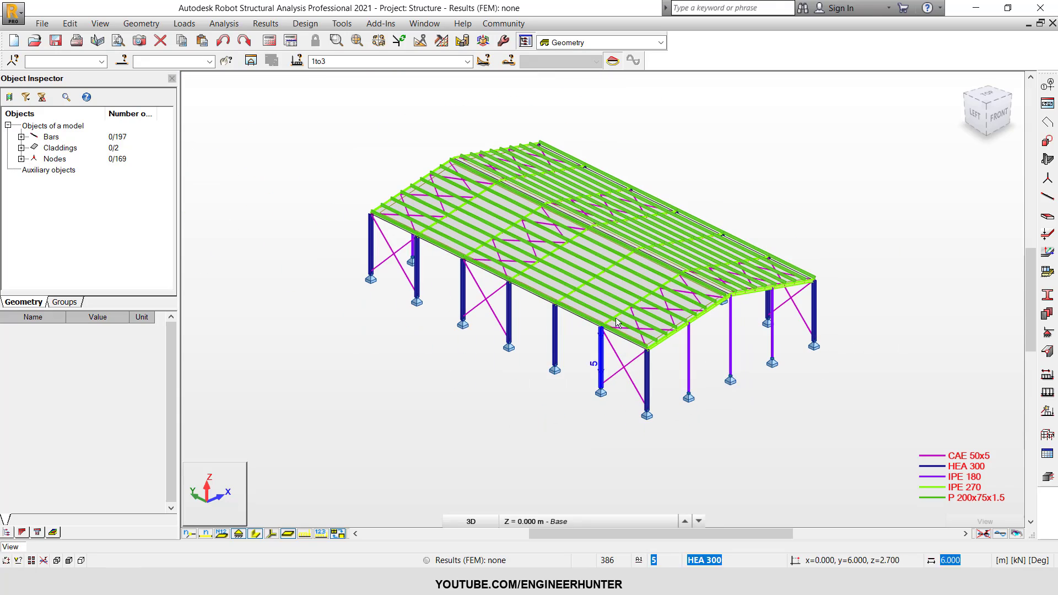
key("ctrl+alt+q")
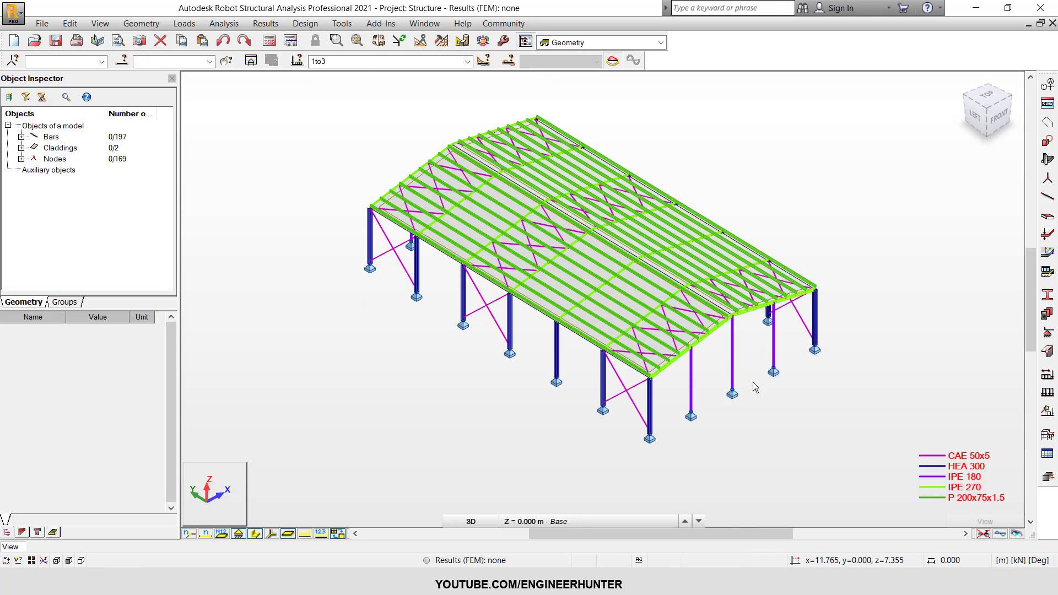
middle_click_drag(692, 385, 770, 391, "shift")
scroll(677, 372, "up", 5)
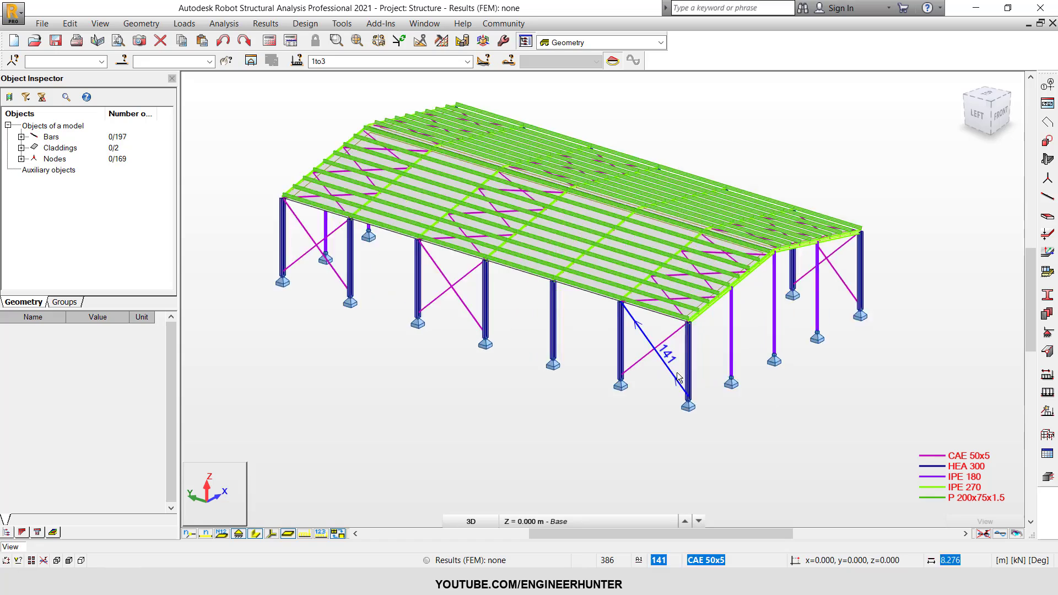
scroll(646, 348, "down", 4)
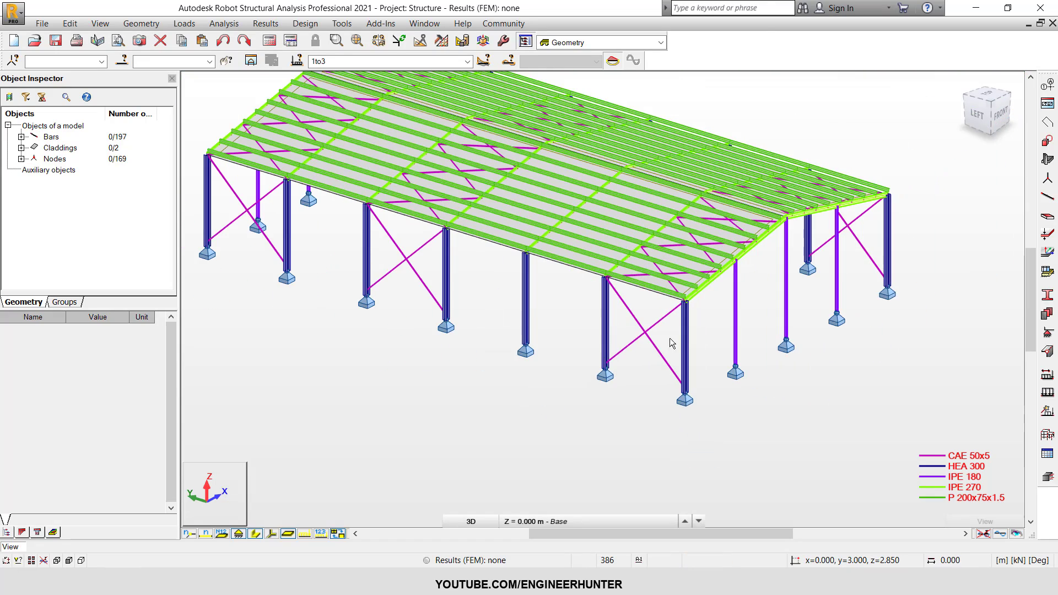
scroll(658, 355, "up", 4)
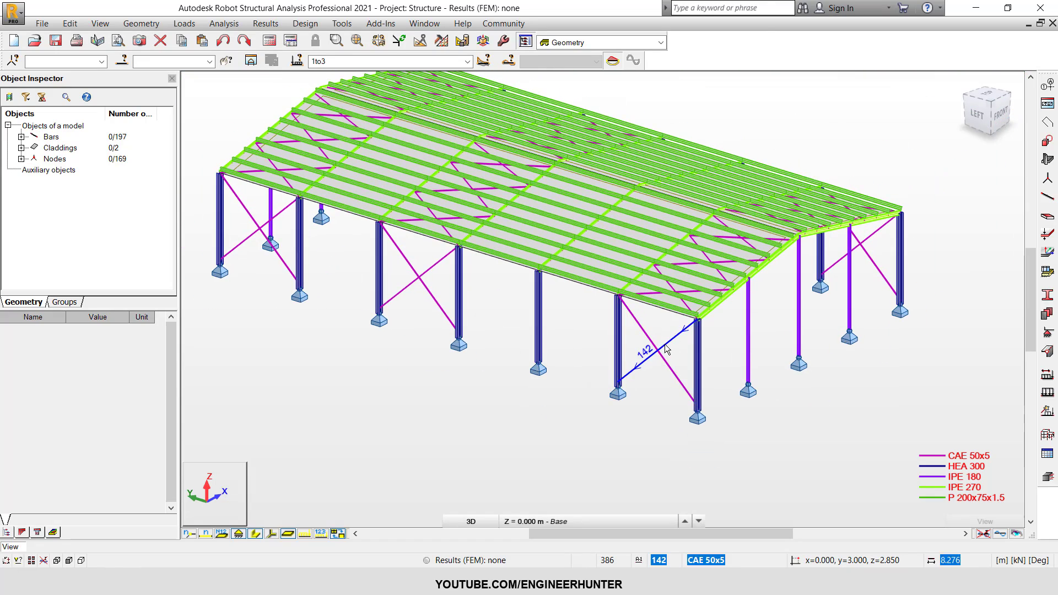
left_click(661, 354)
right_click(665, 352)
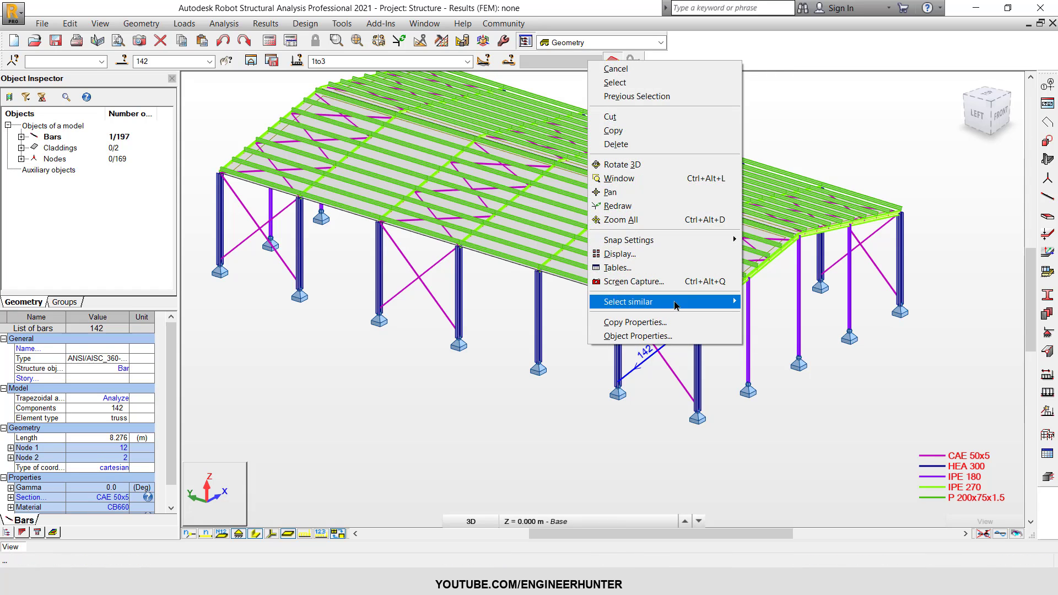
mouse_move(689, 301)
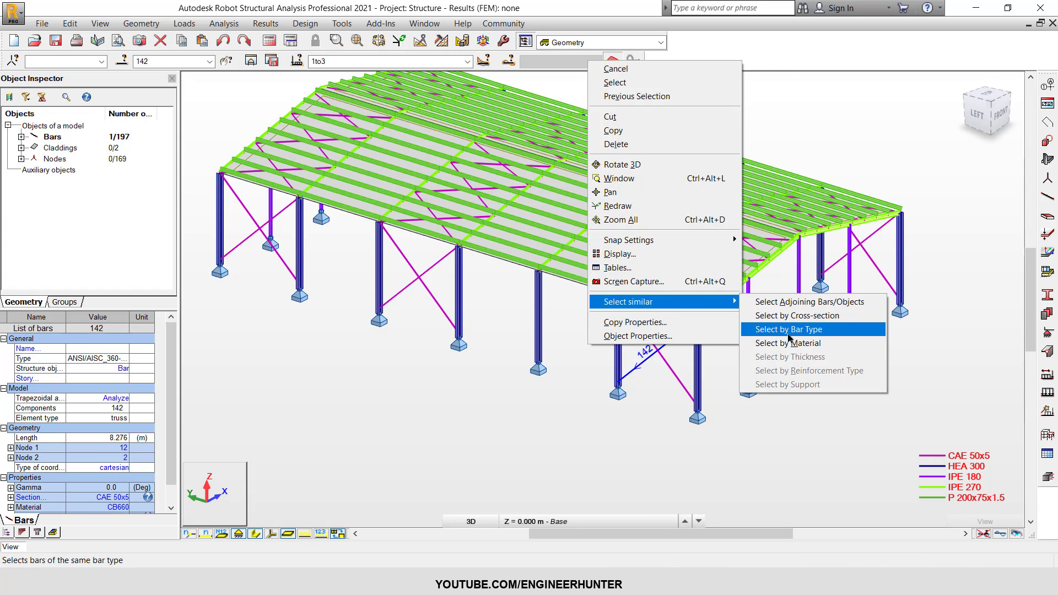
left_click(786, 344)
scroll(673, 310, "down", 3)
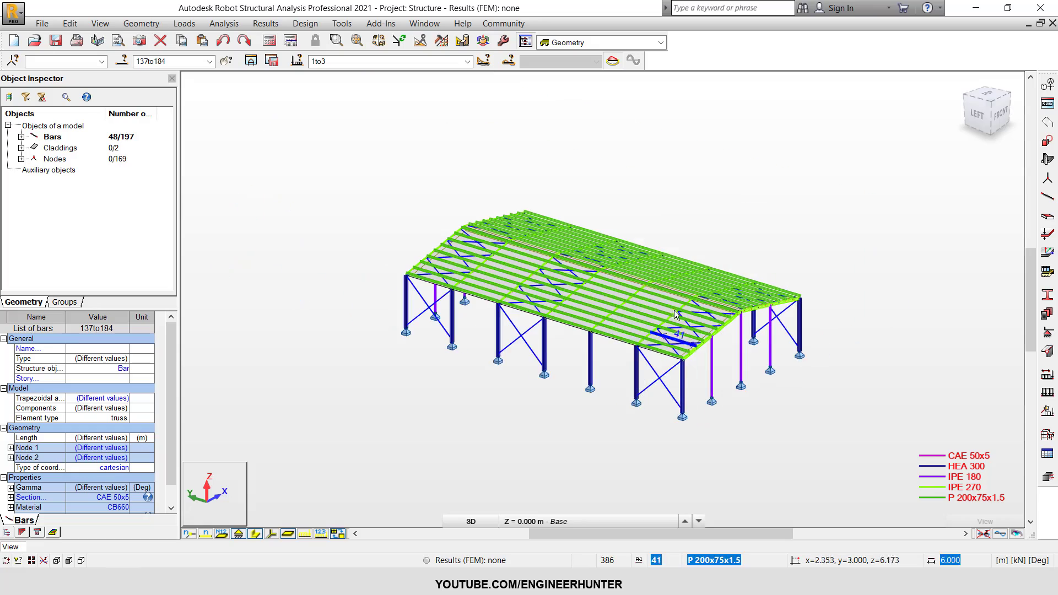
middle_click_drag(811, 362, 805, 385, "shift")
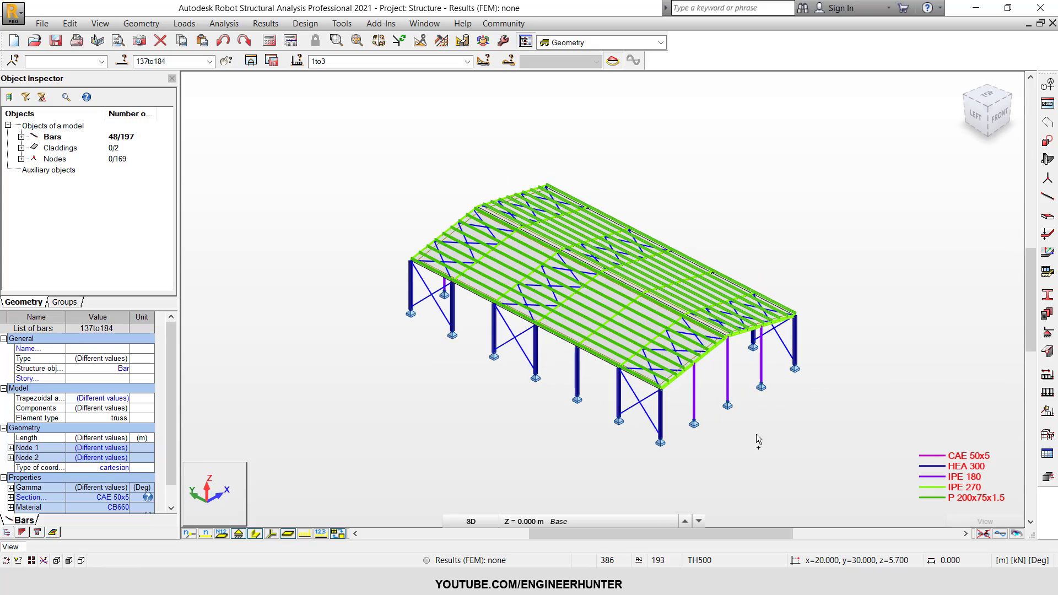
left_click(739, 442)
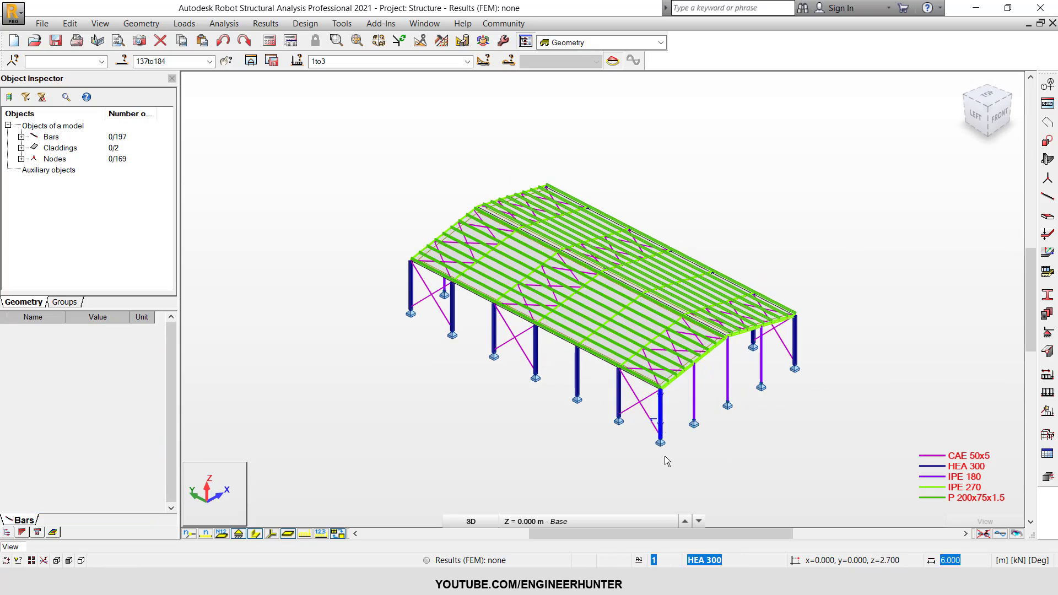
Step: Zoom out to the whole frame and show the load case list
scroll(665, 455, "up", 3)
scroll(745, 313, "down", 3)
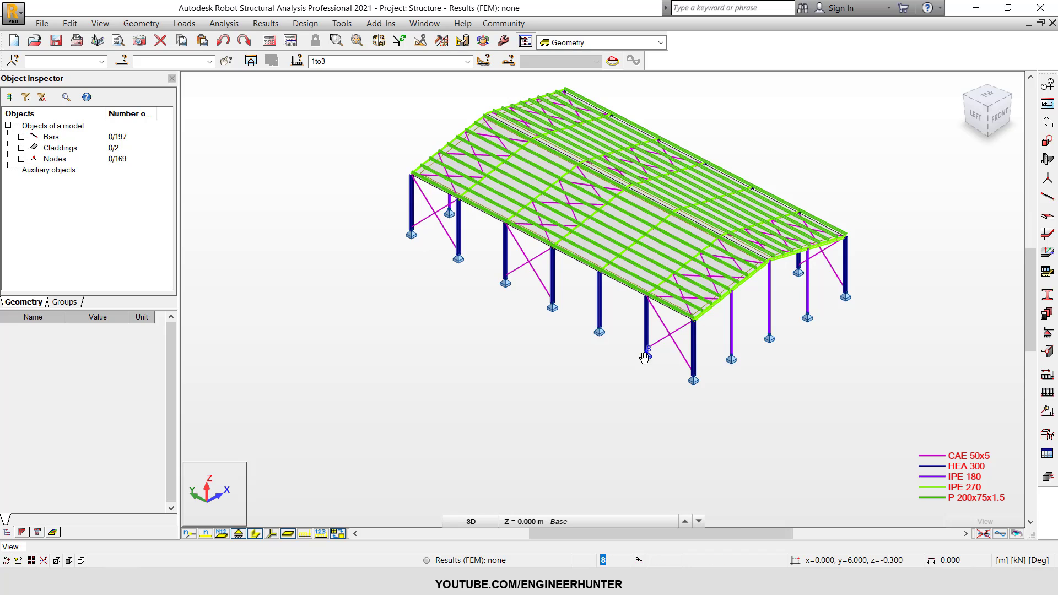
scroll(795, 167, "down", 1)
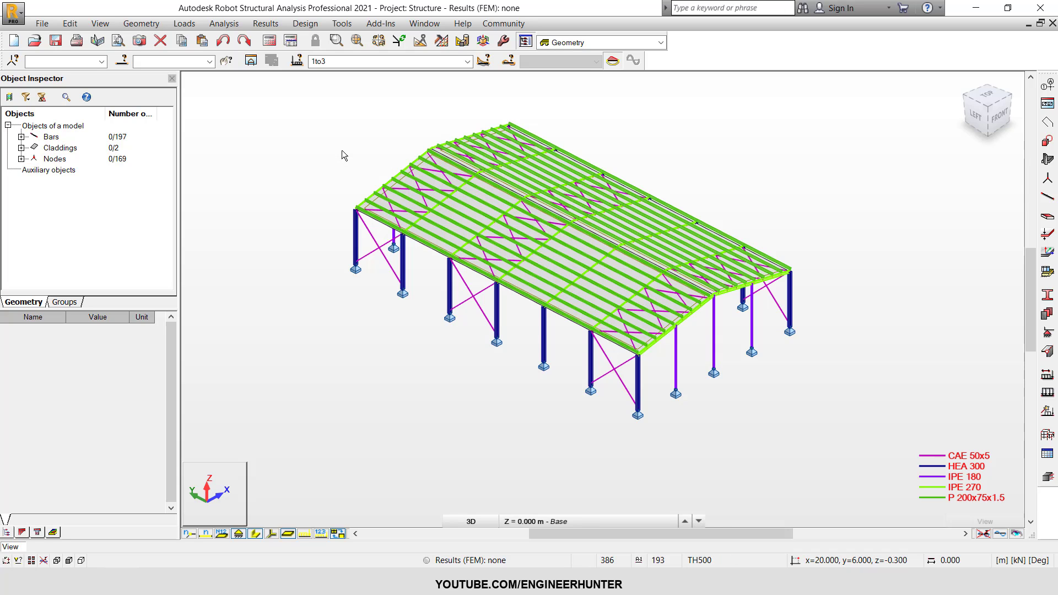
left_click(467, 62)
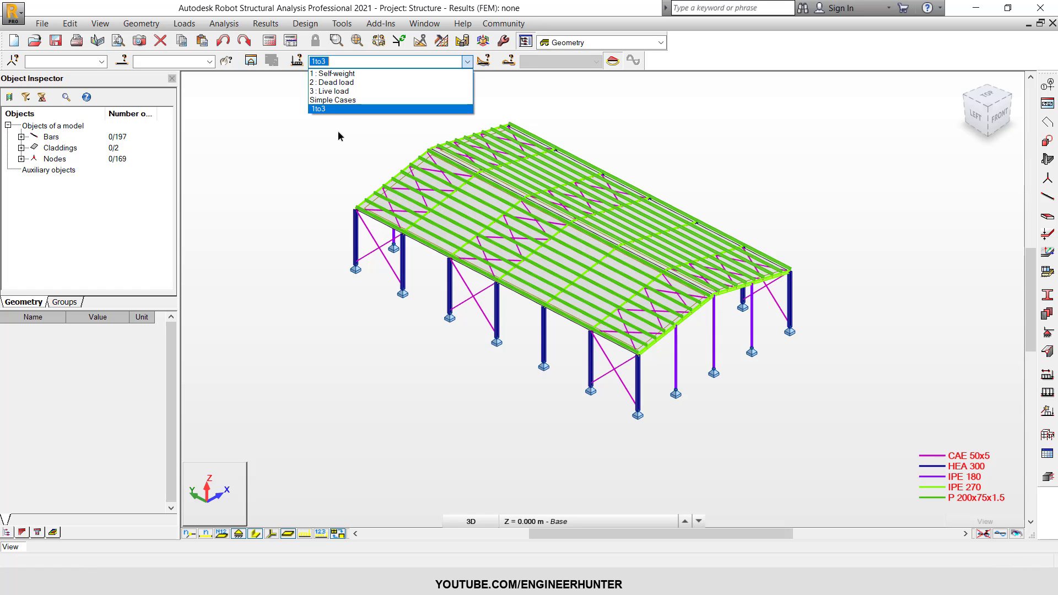
Step: Make 1 : Self-weight the current case and glance at the Loads menu without choosing anything
key("Escape")
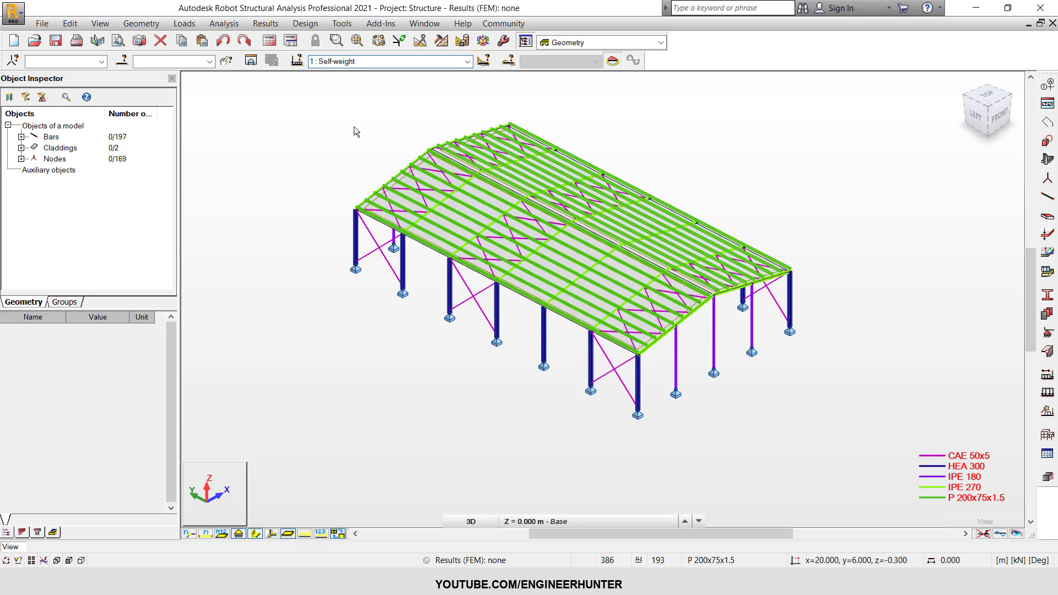
left_click(184, 23)
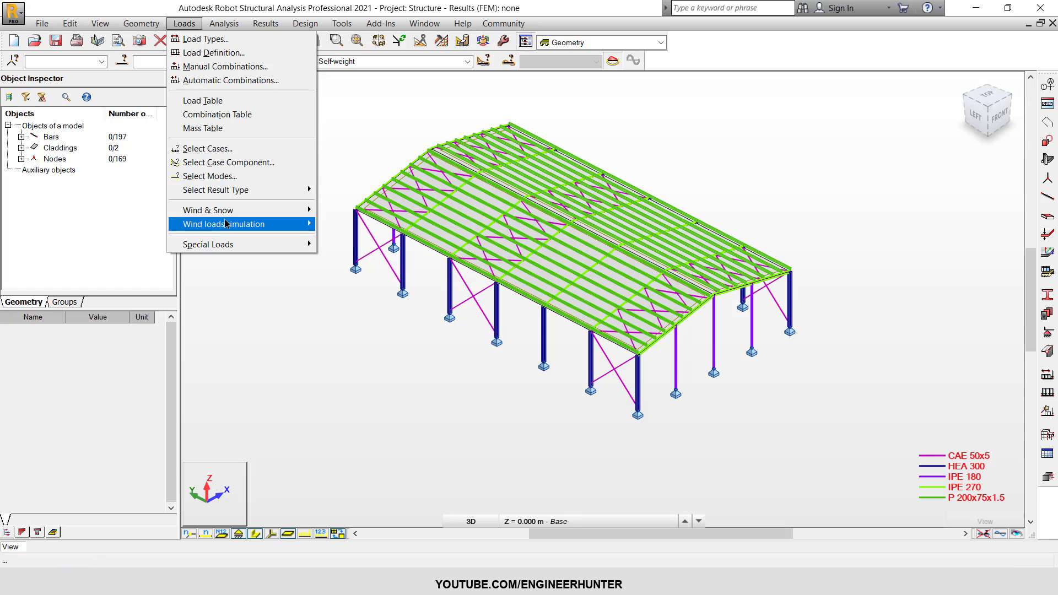
mouse_move(278, 232)
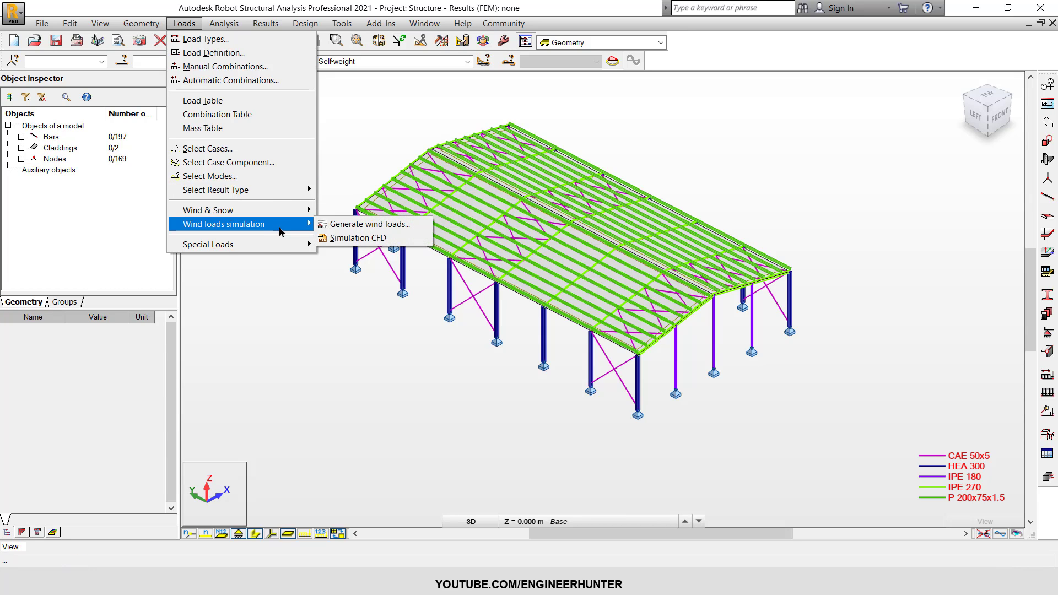
left_click(337, 202)
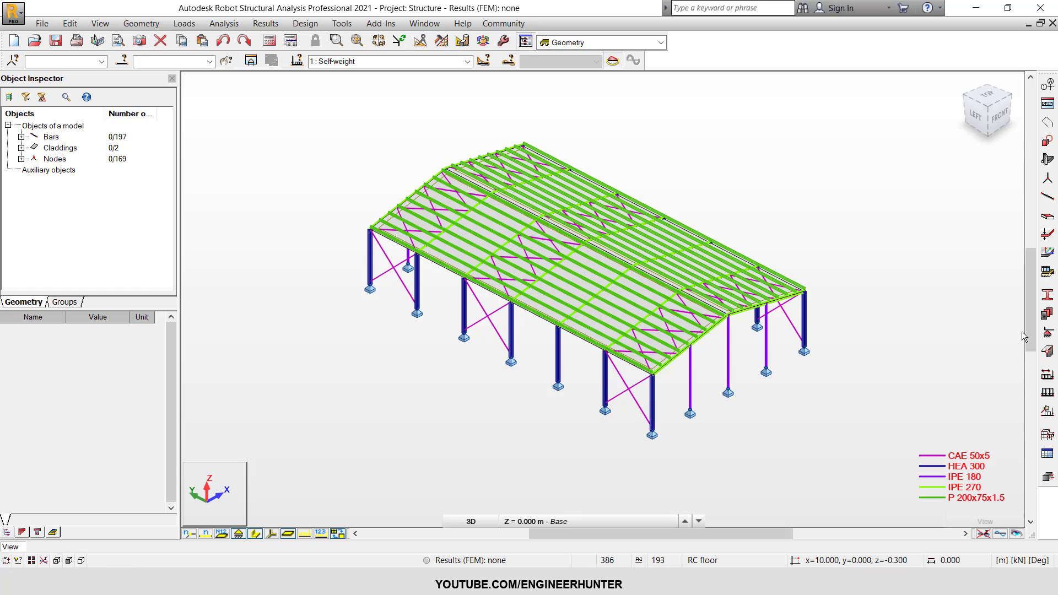
left_click(1047, 295)
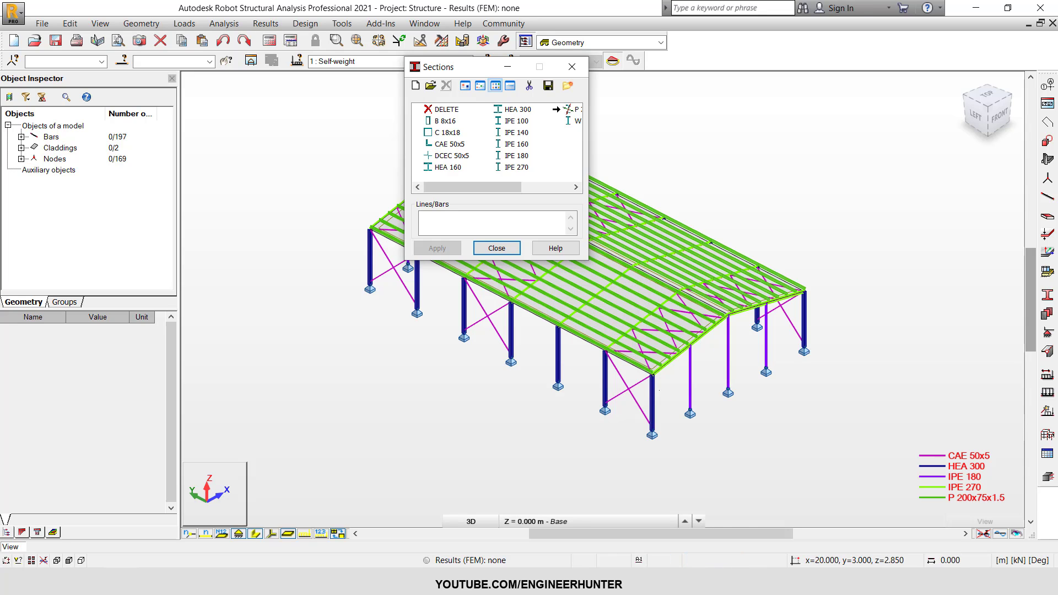
key("Escape")
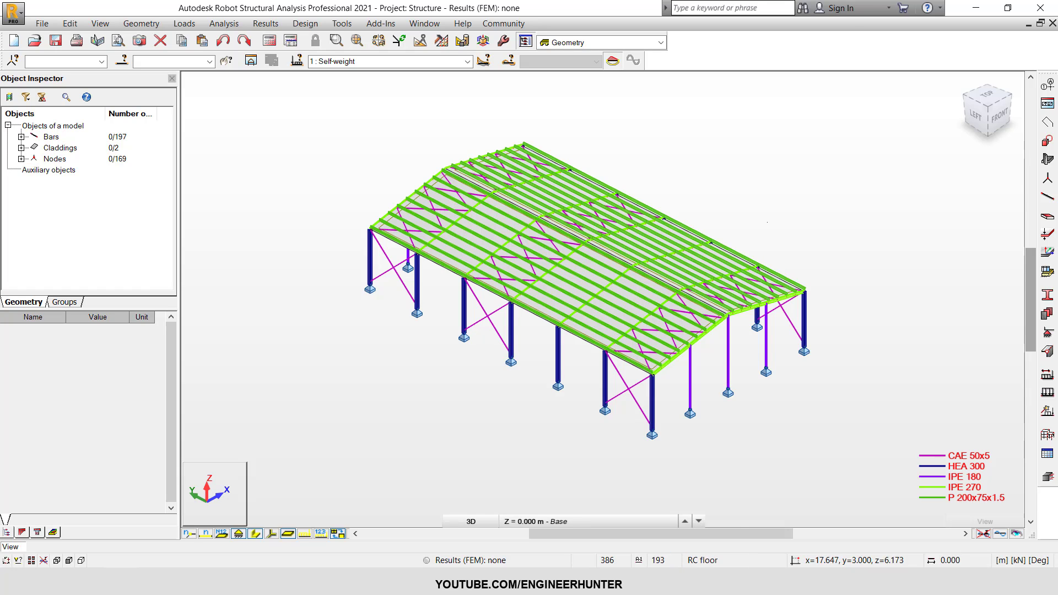
scroll(789, 219, "down", 1)
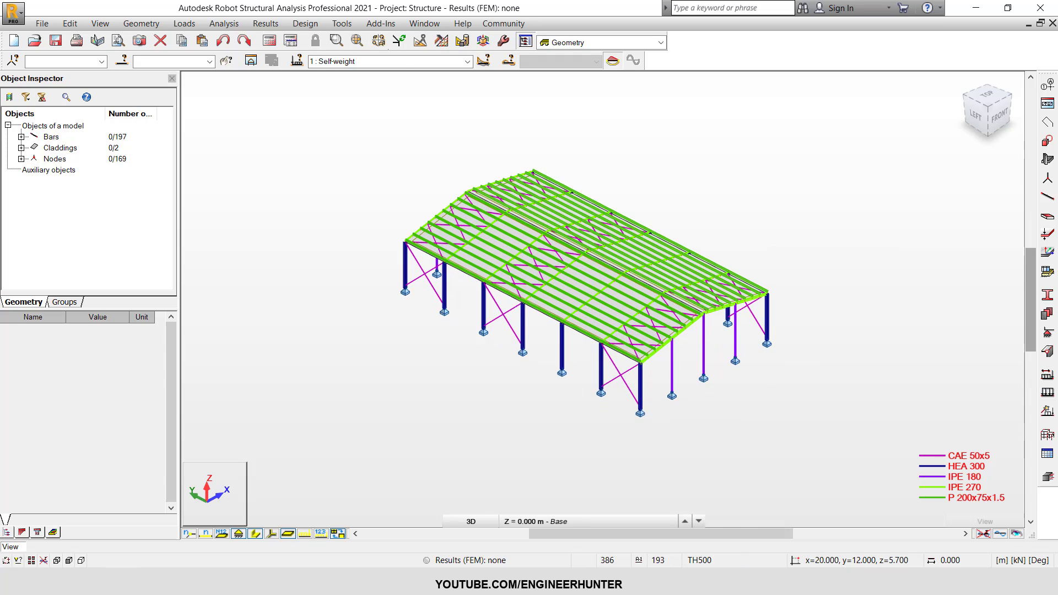
Step: Display the Self-weight -PZ load symbols and values on the 3D frame
left_click(380, 23)
left_click(381, 23)
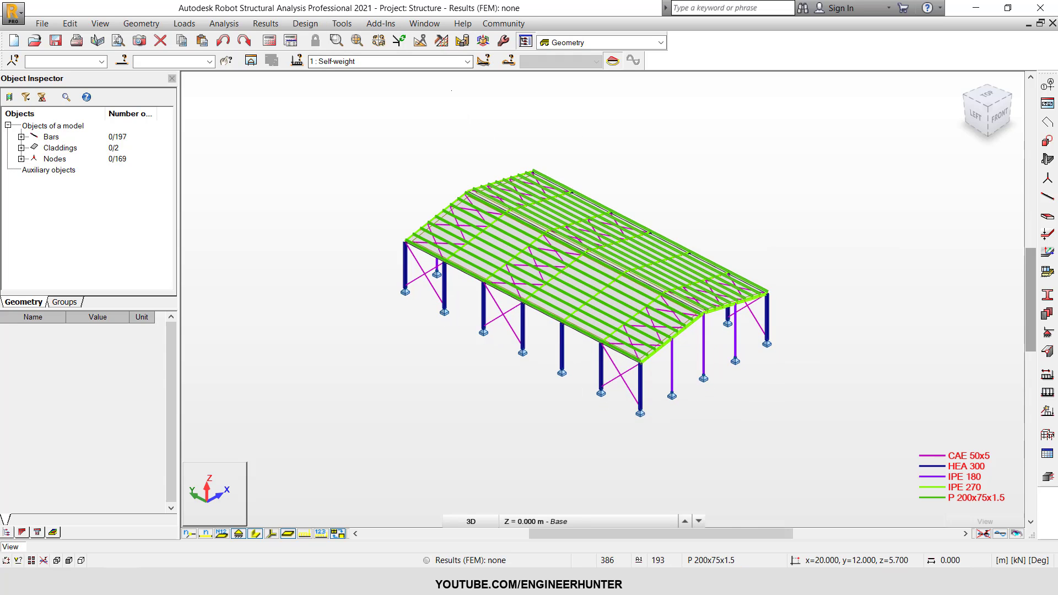
left_click(467, 61)
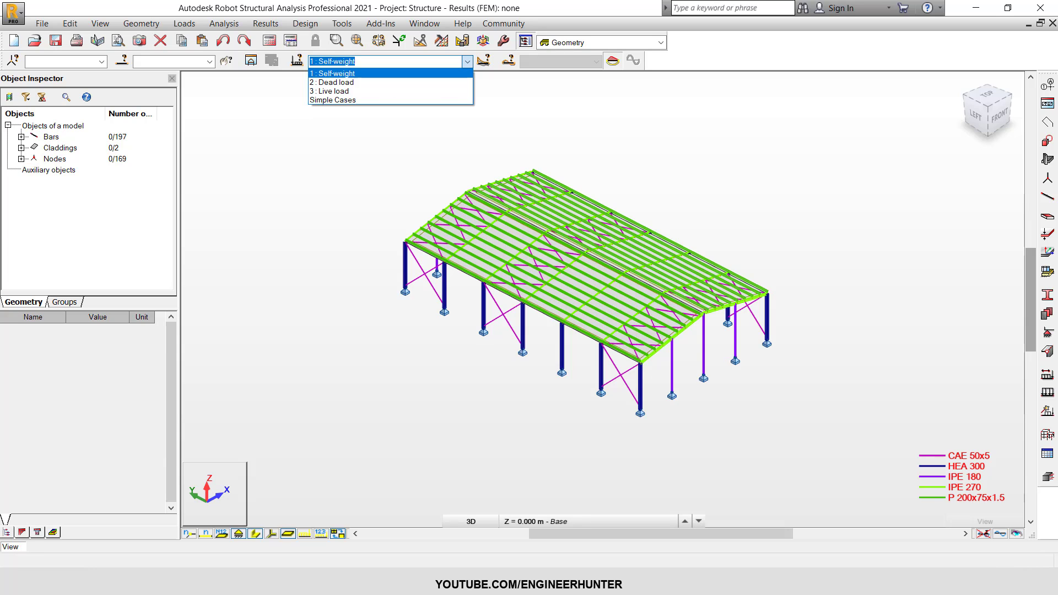
key("Return")
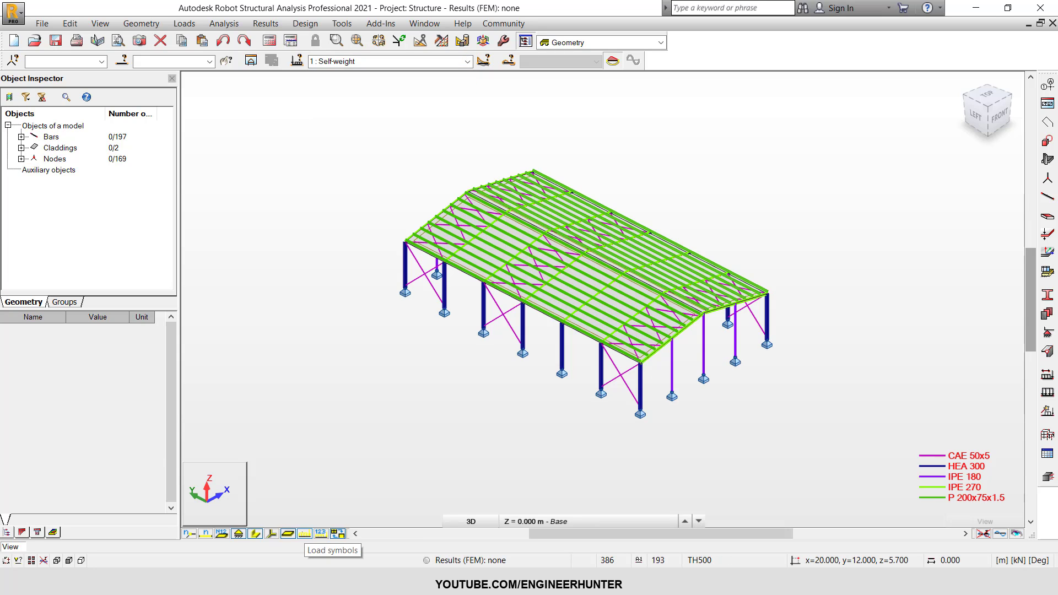
left_click(305, 533)
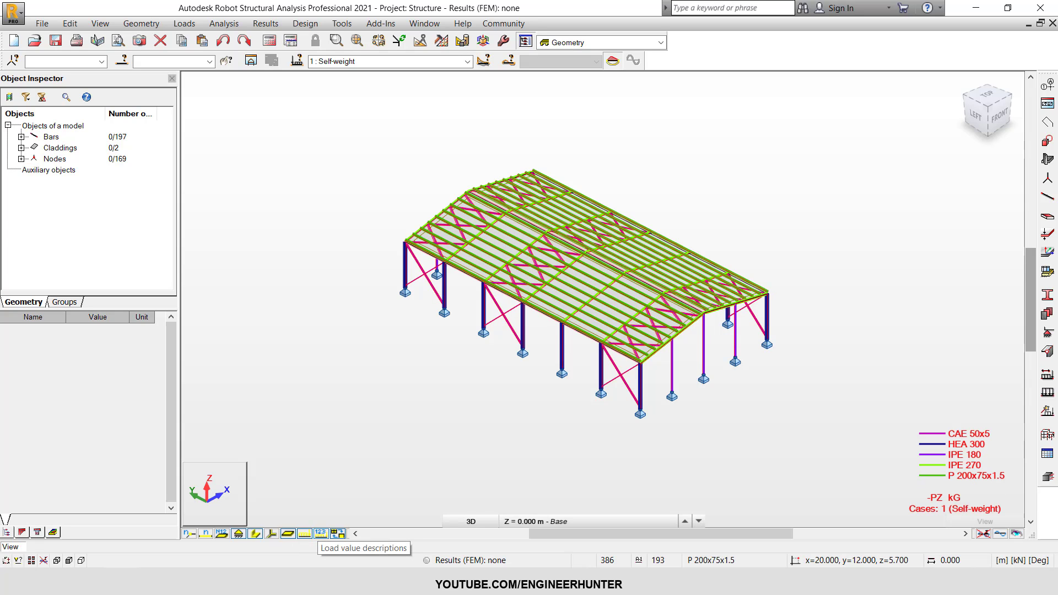
left_click(321, 534)
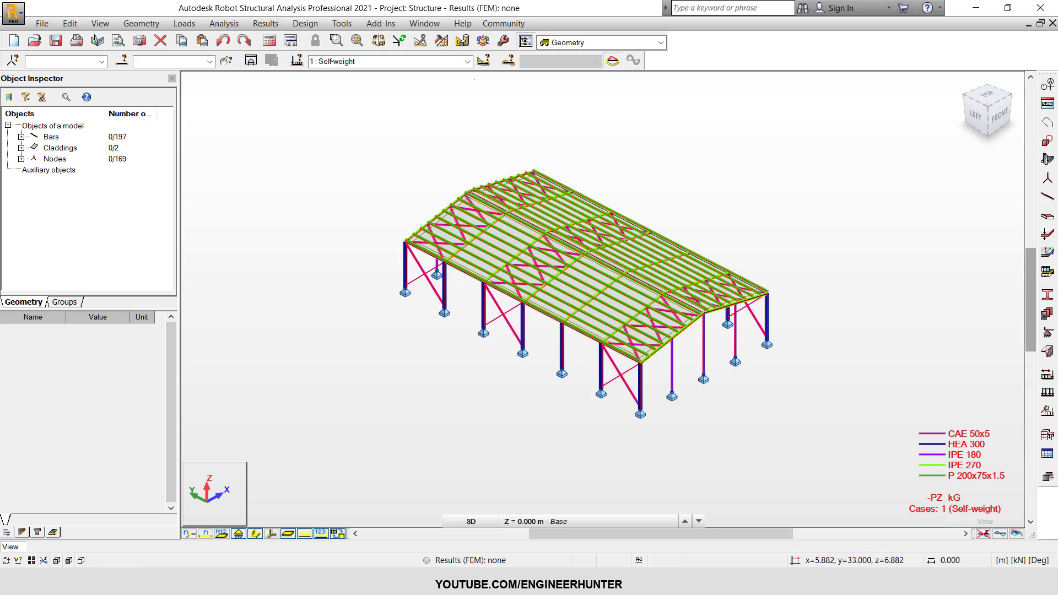
left_click(467, 61)
Step: Display load case 2 Dead load and zoom to inspect the pZ=-0.100 kPa roof pressures
key("Up")
key("Up")
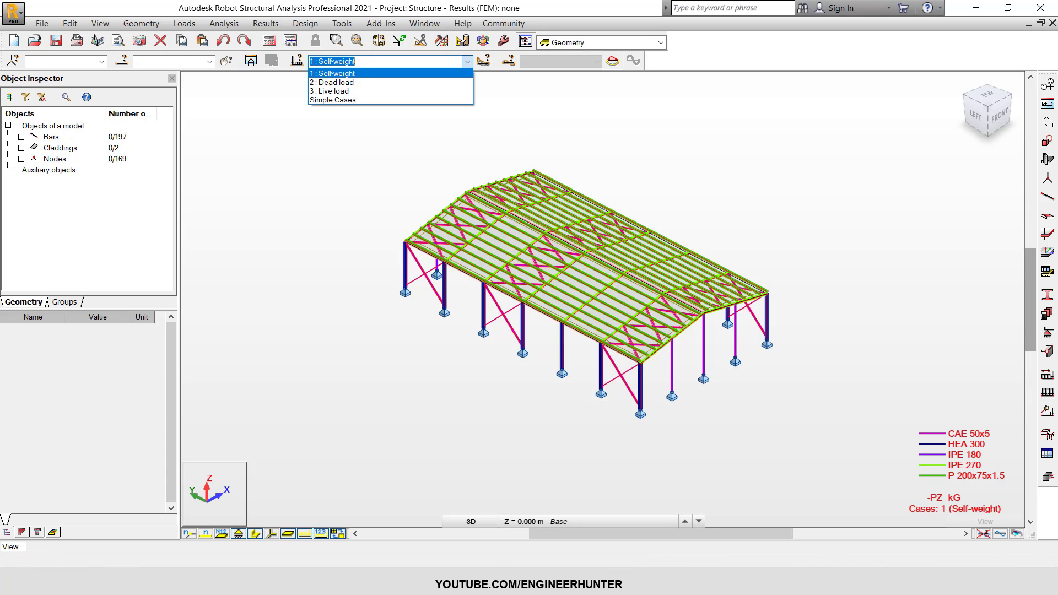
key("Down")
key("Return")
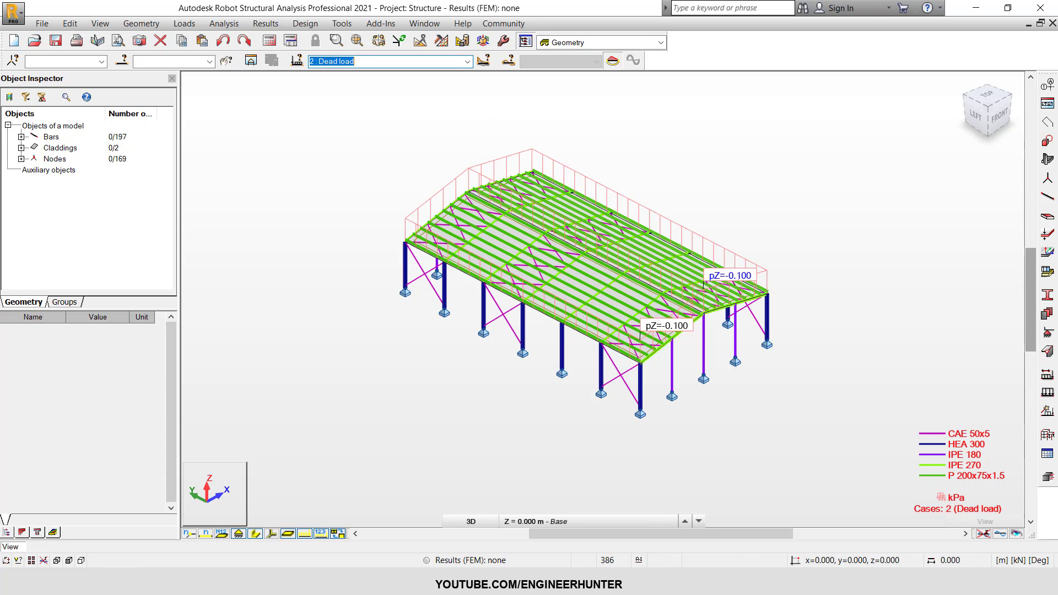
scroll(736, 283, "up", 3)
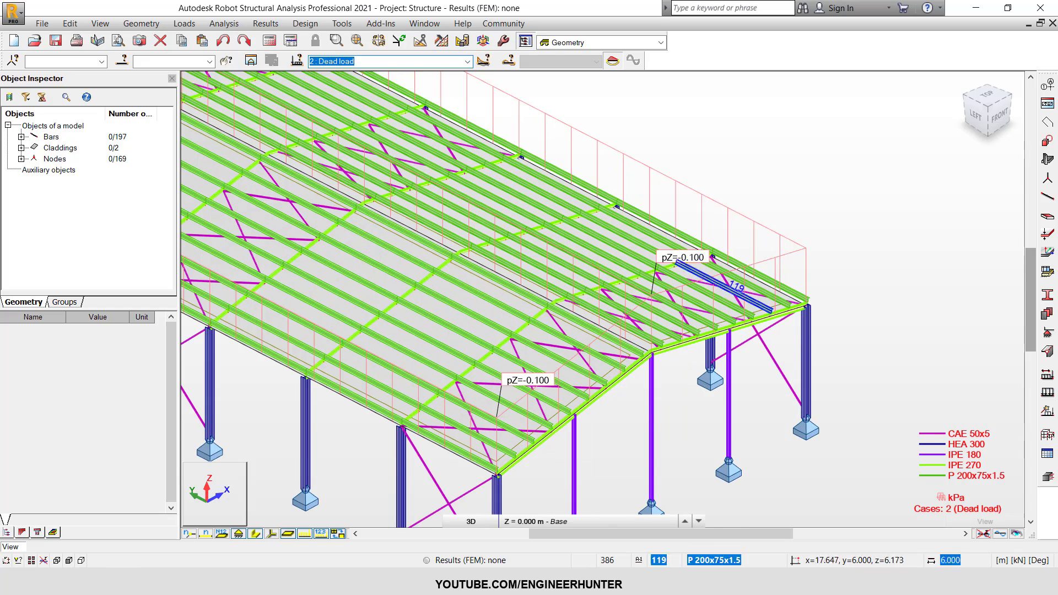
scroll(799, 269, "down", 3)
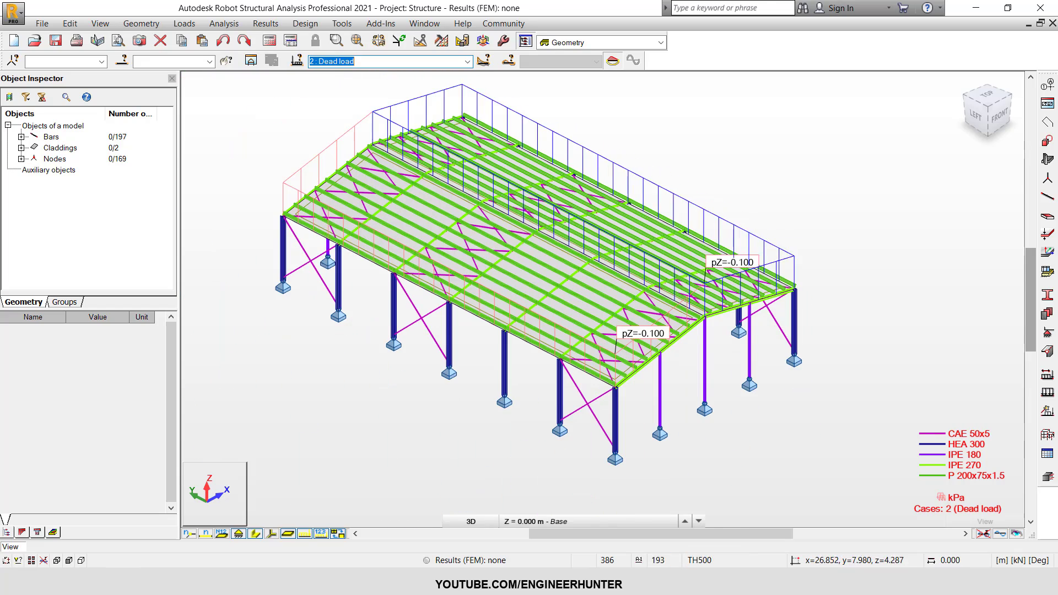
scroll(280, 232, "up", 2)
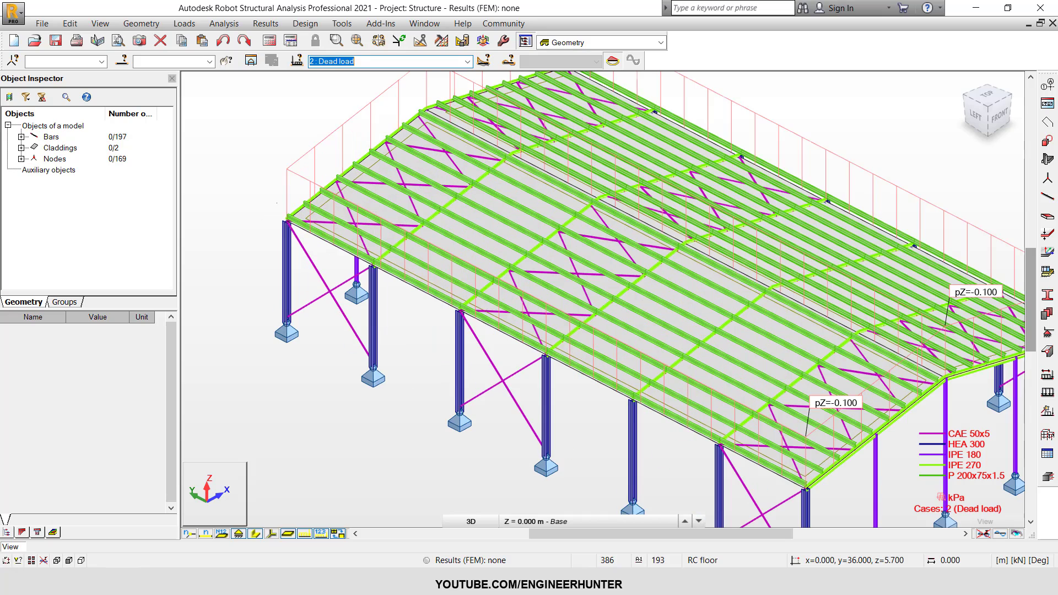
scroll(333, 268, "down", 4)
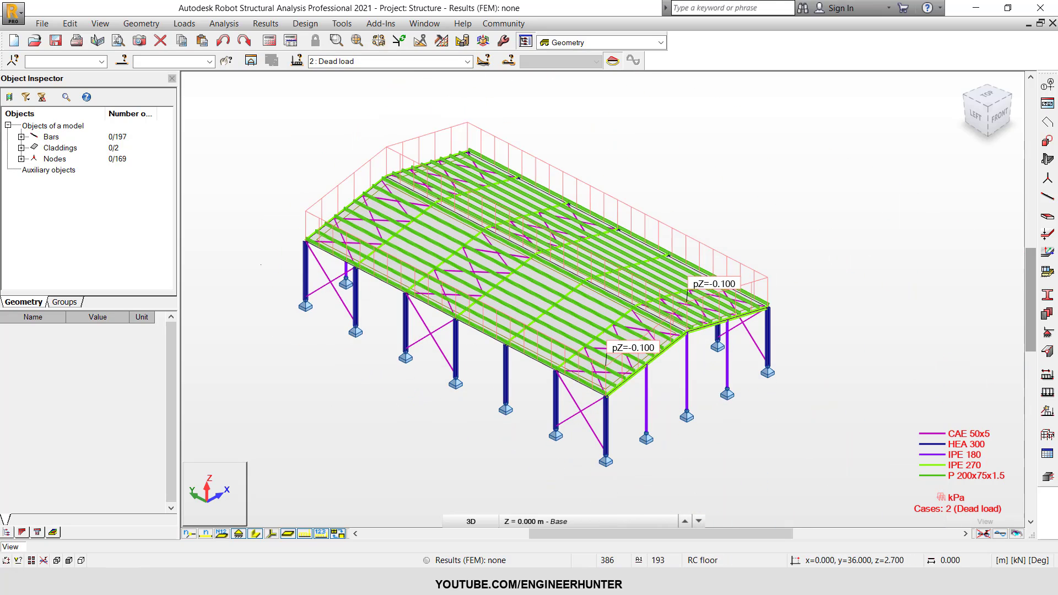
key("alt+Down")
Step: Display load case 3 Live load and reframe the building to view the pZ=-0.300 kPa roof pressures
key("Down")
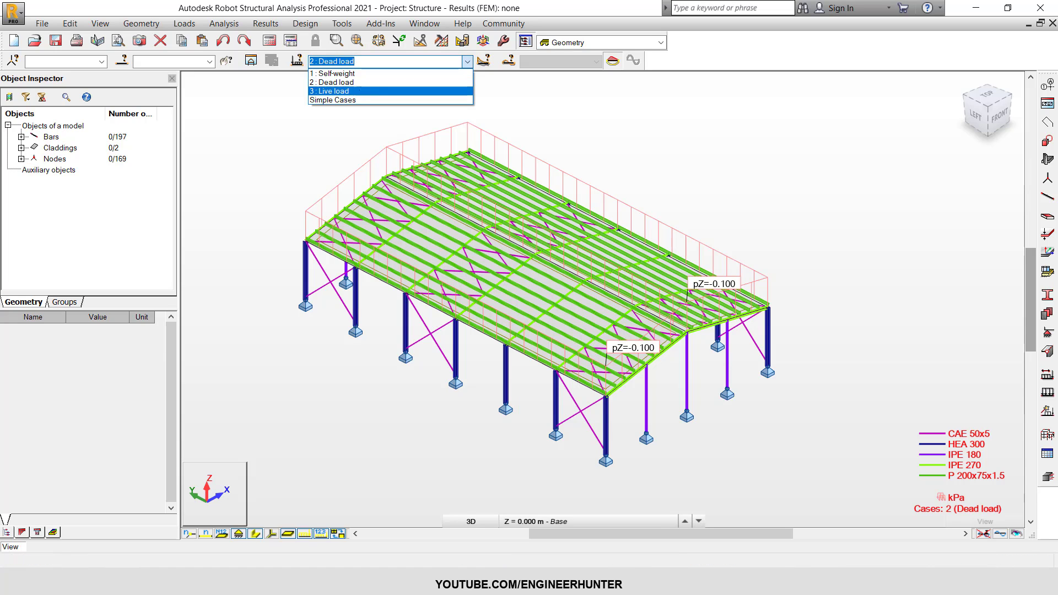
key("Return")
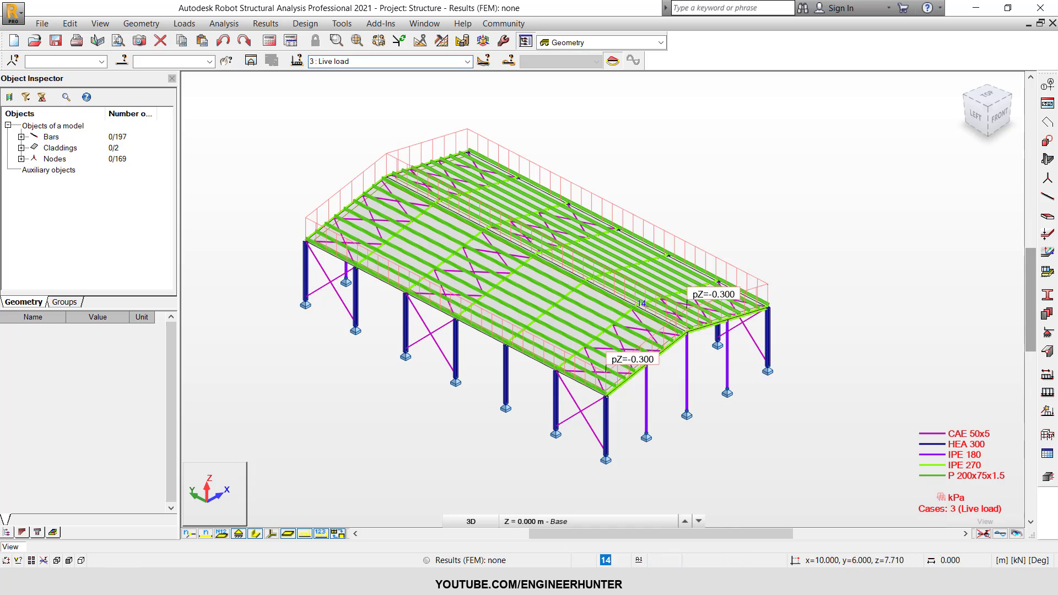
scroll(592, 319, "down", 2)
scroll(485, 298, "up", 2)
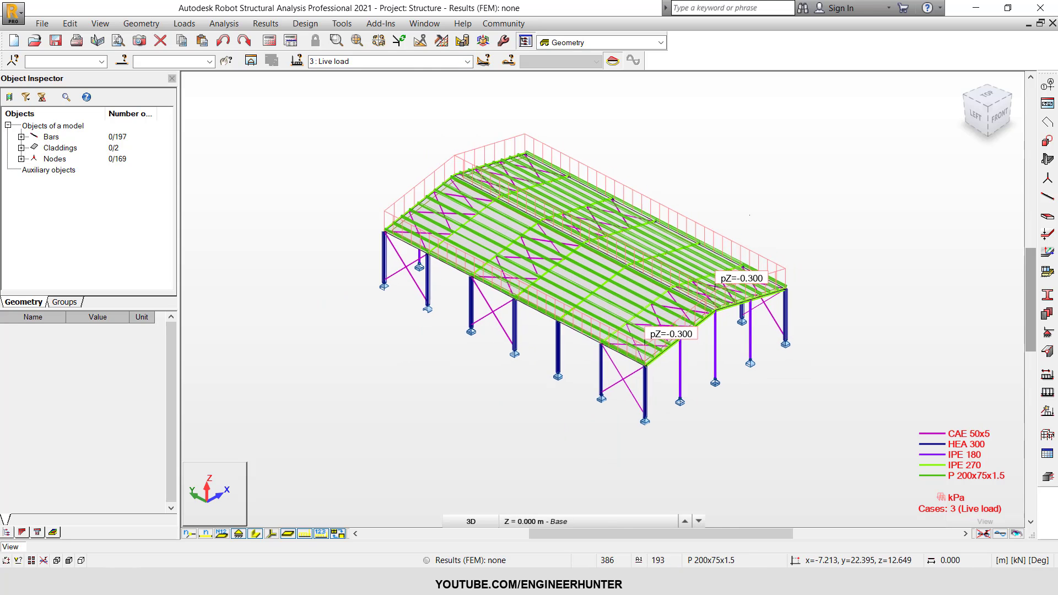
middle_click_drag(592, 298, 561, 291)
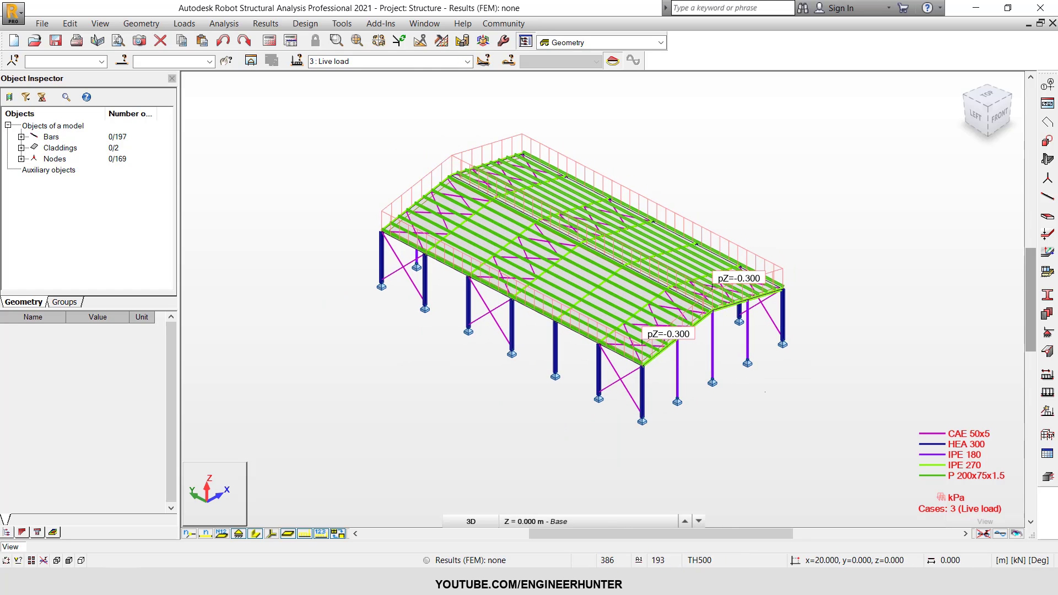